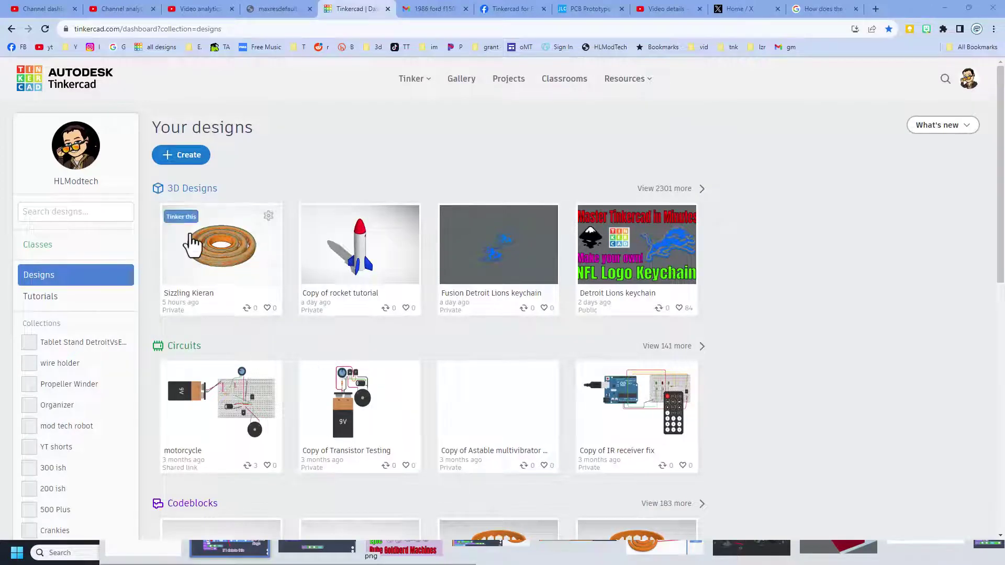
Create a new 3D design and name it "gryo fidget mdh"
{"action": "left_click", "coordinate": [180, 158]}
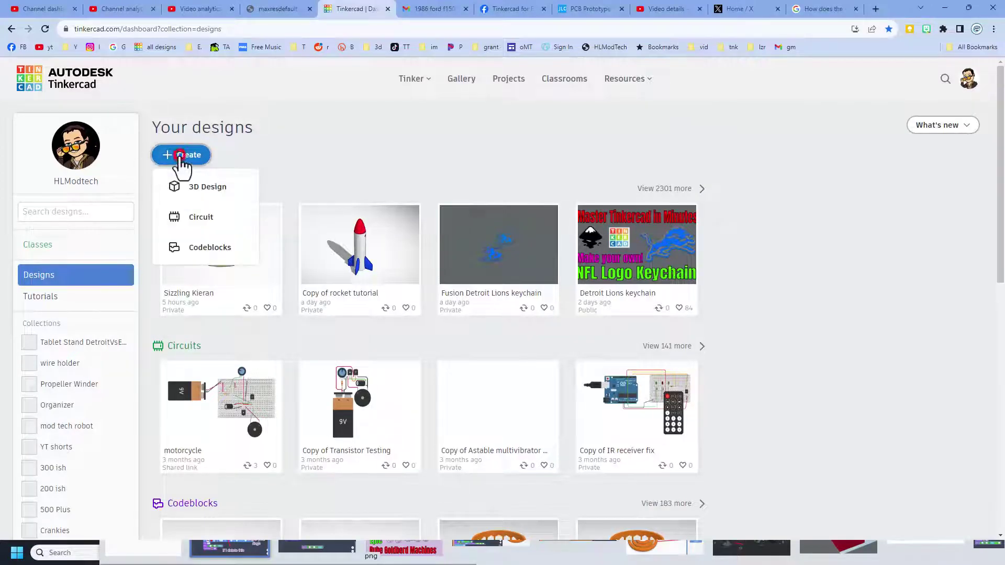
{"action": "left_click", "coordinate": [208, 188]}
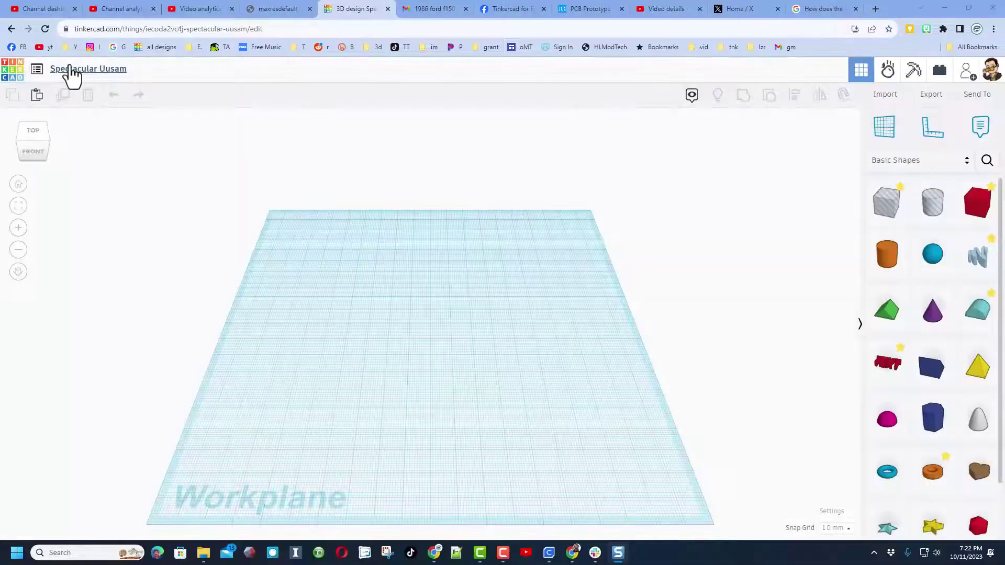
{"action": "left_click", "coordinate": [70, 67]}
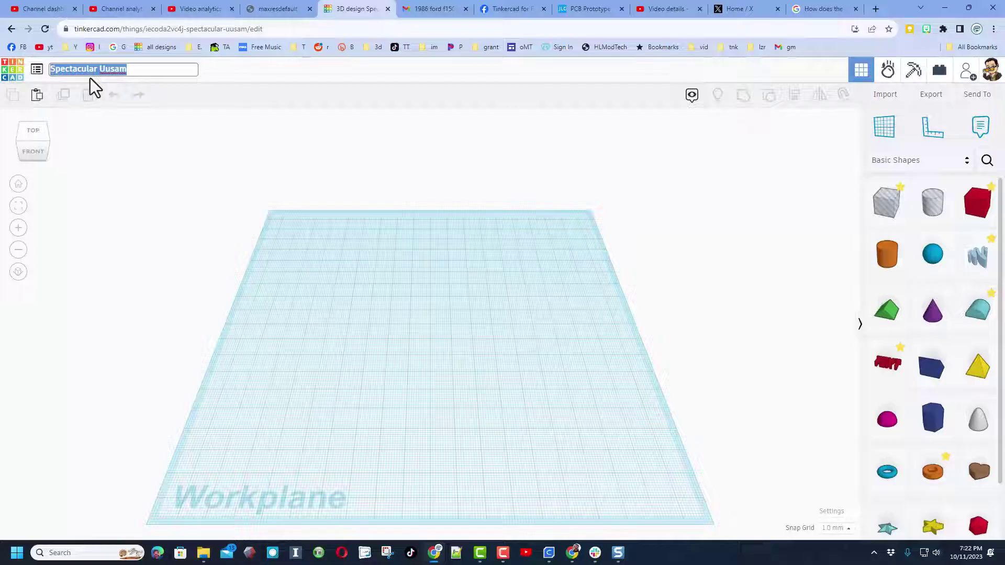
{"action": "type", "text": "gryo fidget mdh"}
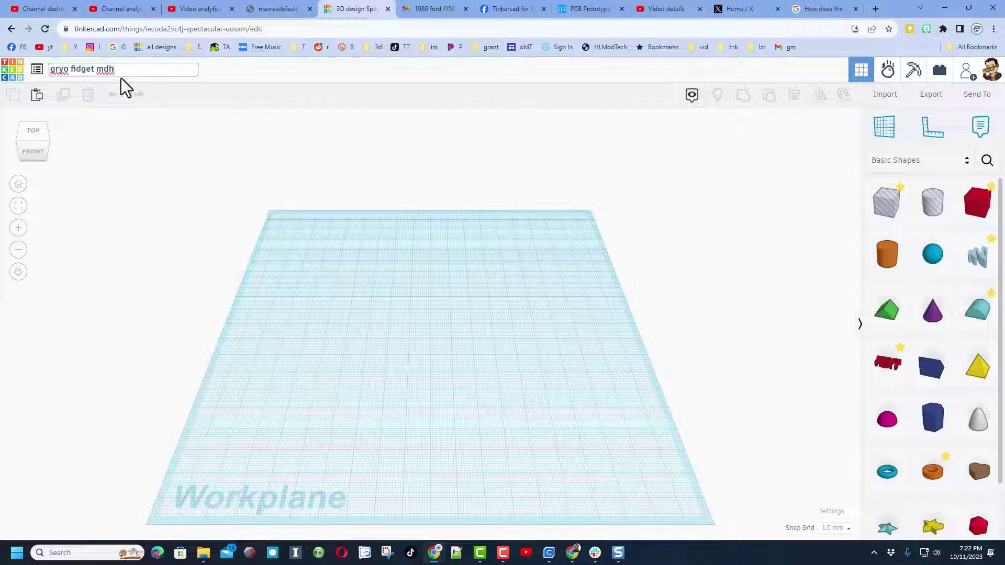
{"action": "left_click", "coordinate": [375, 361]}
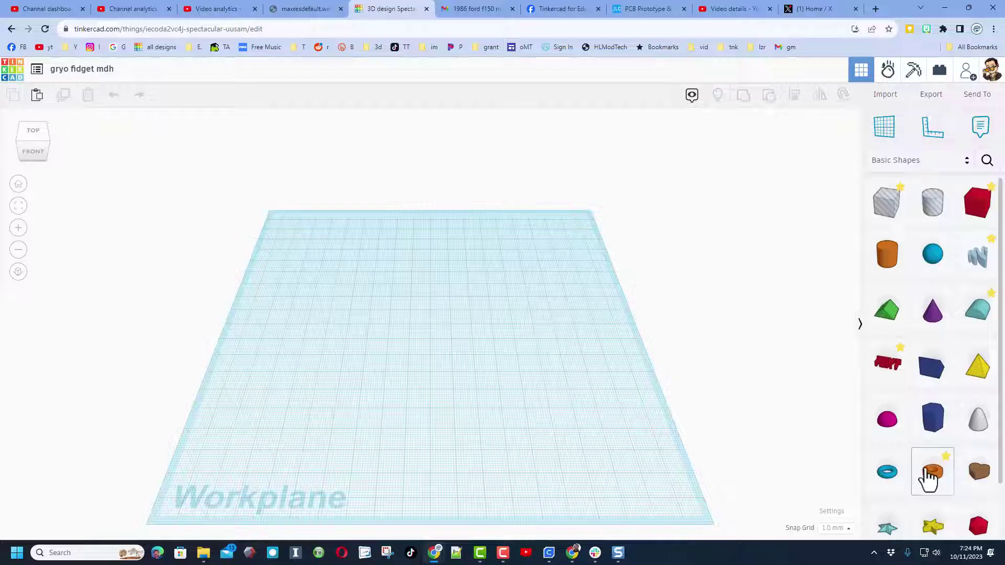
Place a tube near the middle of the workplane with wall thickness 3 and 64 sides
{"action": "mouse_move", "coordinate": [930, 480]}
{"action": "left_mouse_down"}
{"action": "mouse_move", "coordinate": [850, 444]}
{"action": "mouse_move", "coordinate": [435, 373]}
{"action": "mouse_move", "coordinate": [432, 359]}
{"action": "left_mouse_up"}
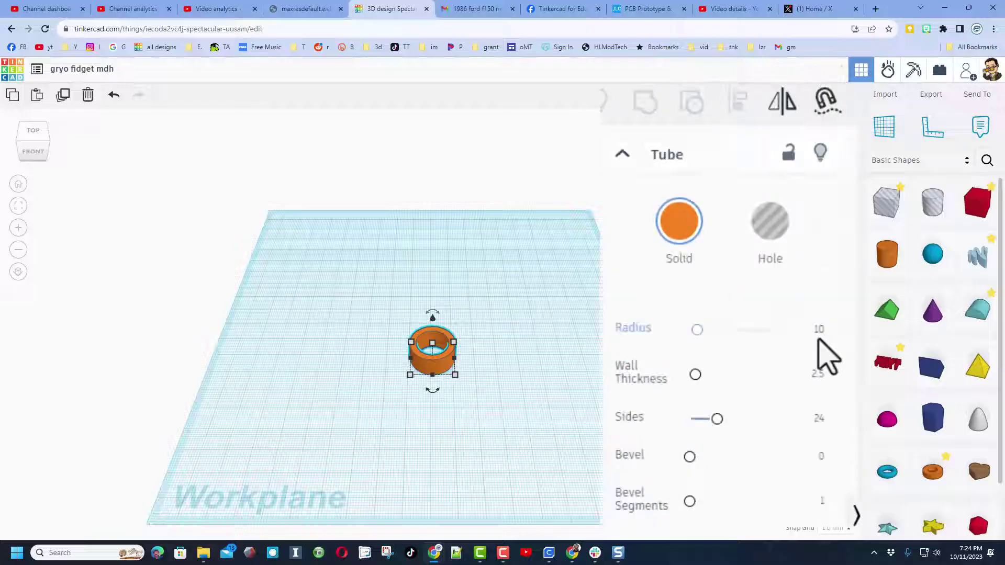
{"action": "left_click", "coordinate": [823, 374]}
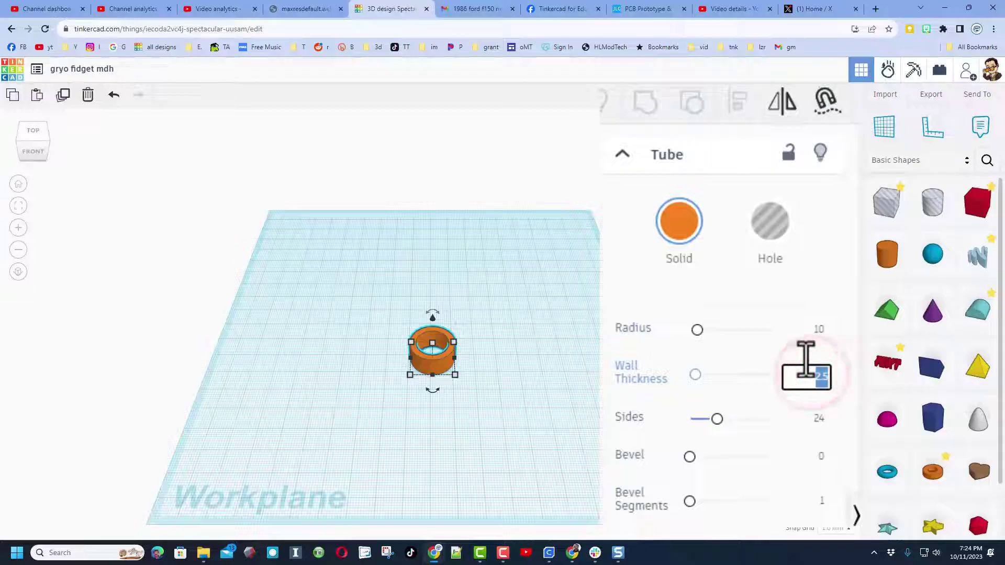
{"action": "type", "text": "3"}
{"action": "key", "text": "Return"}
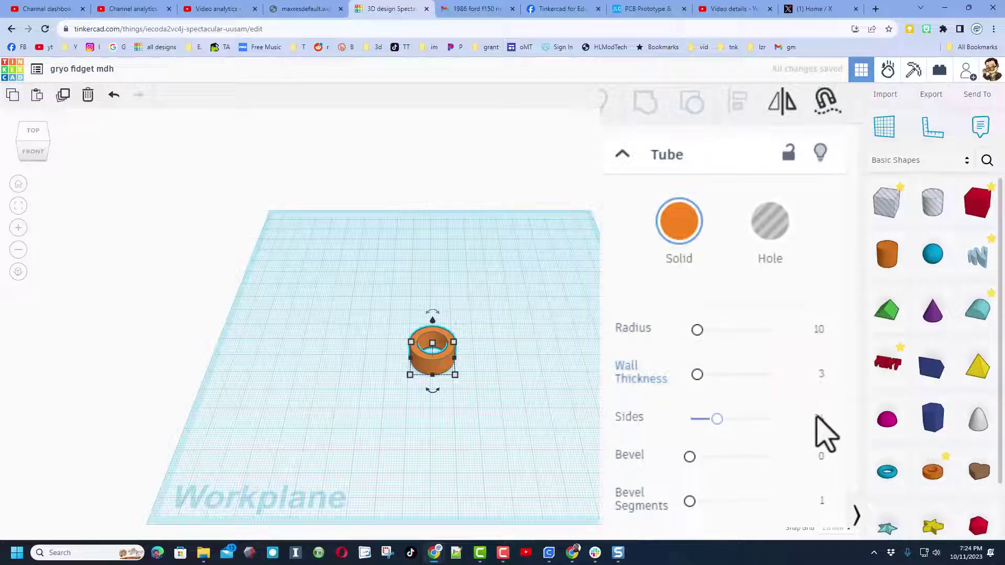
{"action": "left_click", "coordinate": [819, 419]}
{"action": "type", "text": "44"}
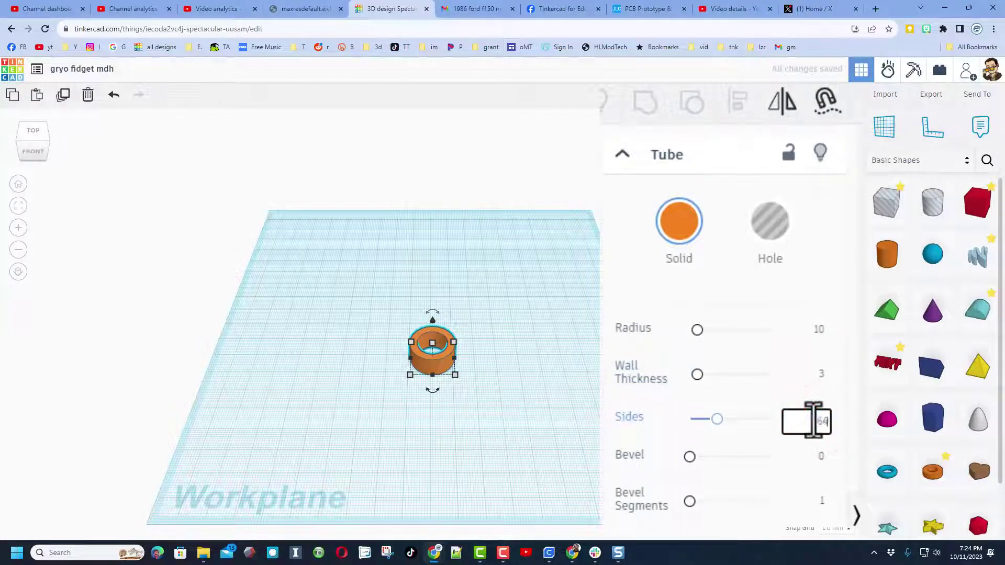
{"action": "key", "text": "Return"}
Set the tube's bevel to 1 and its bevel segments to 5
{"action": "left_click", "coordinate": [822, 456]}
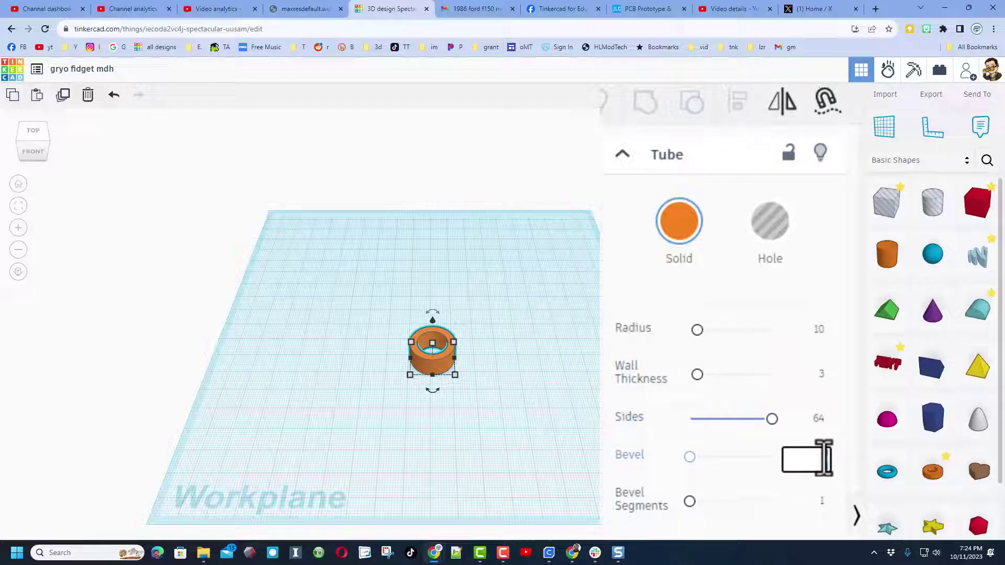
{"action": "type", "text": "1"}
{"action": "key", "text": "Return"}
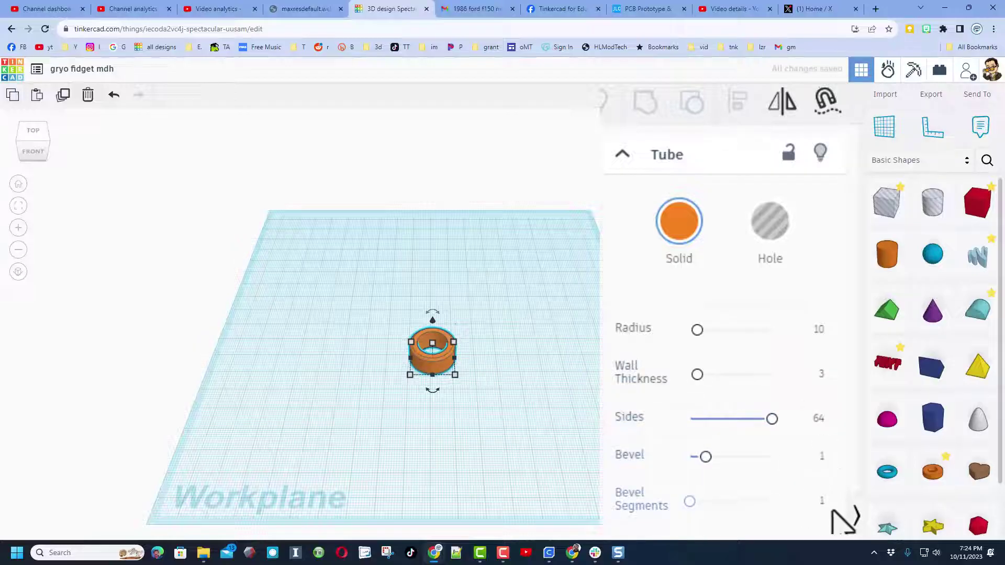
{"action": "left_click", "coordinate": [812, 502]}
{"action": "type", "text": "5"}
{"action": "key", "text": "Return"}
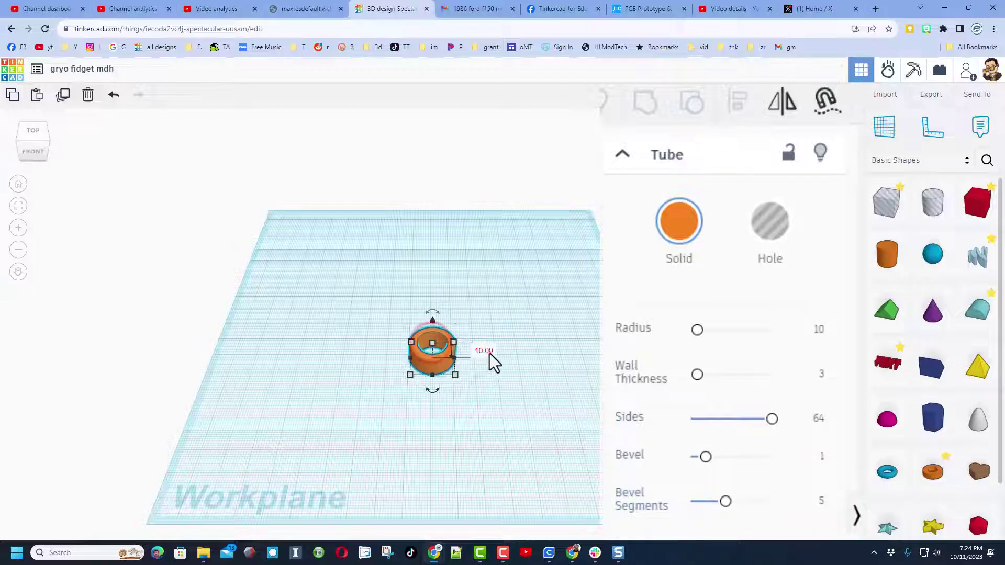
Set the tube's height to 4 mm and deselect it
{"action": "left_click", "coordinate": [489, 353]}
{"action": "type", "text": "4"}
{"action": "key", "text": "Return"}
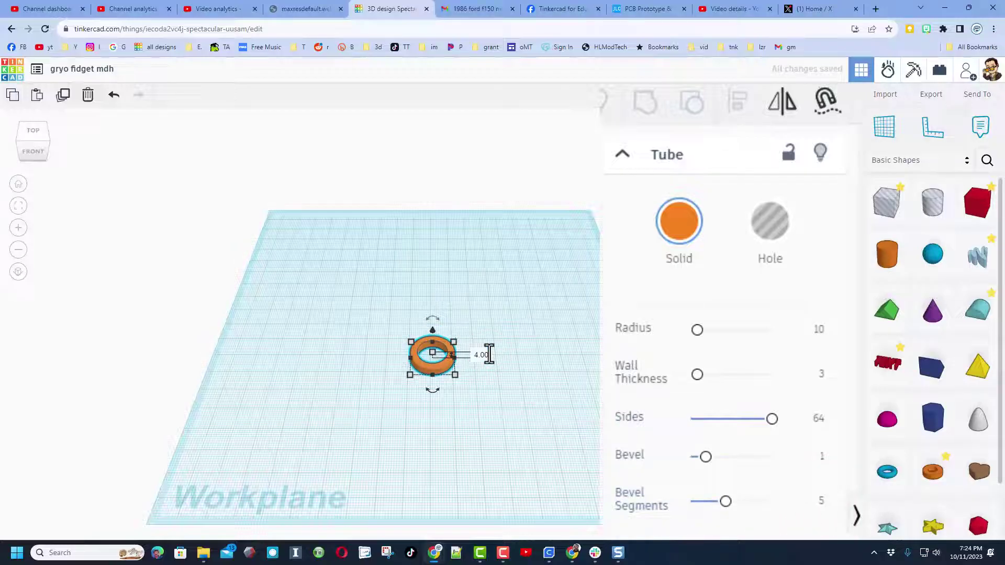
{"action": "scroll", "coordinate": [456, 350], "scroll_direction": "up", "scroll_amount": 3}
{"action": "left_click", "coordinate": [471, 317]}
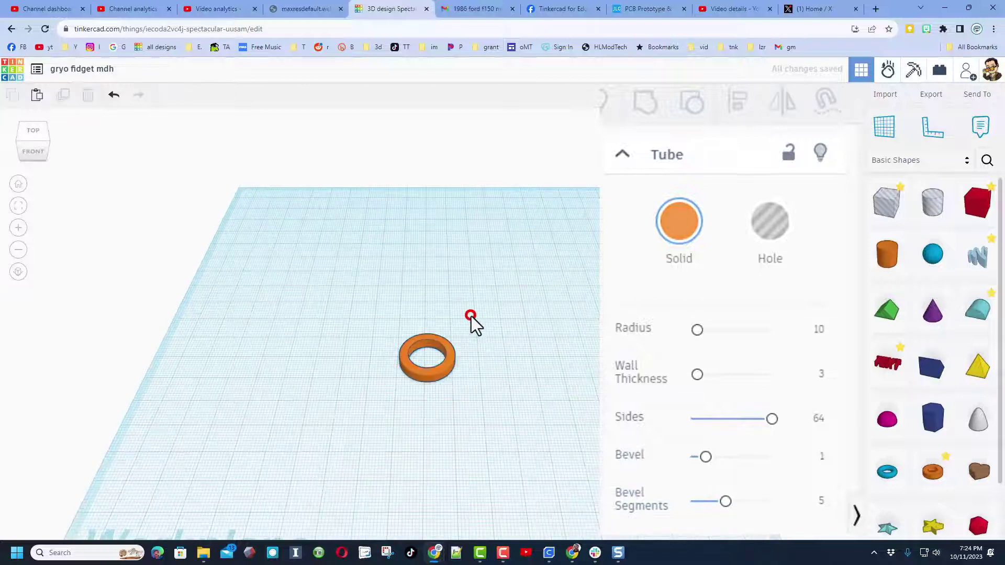
Duplicate the ring in place and set the copy's radius to 15 to form a second concentric ring
{"action": "left_click", "coordinate": [448, 360]}
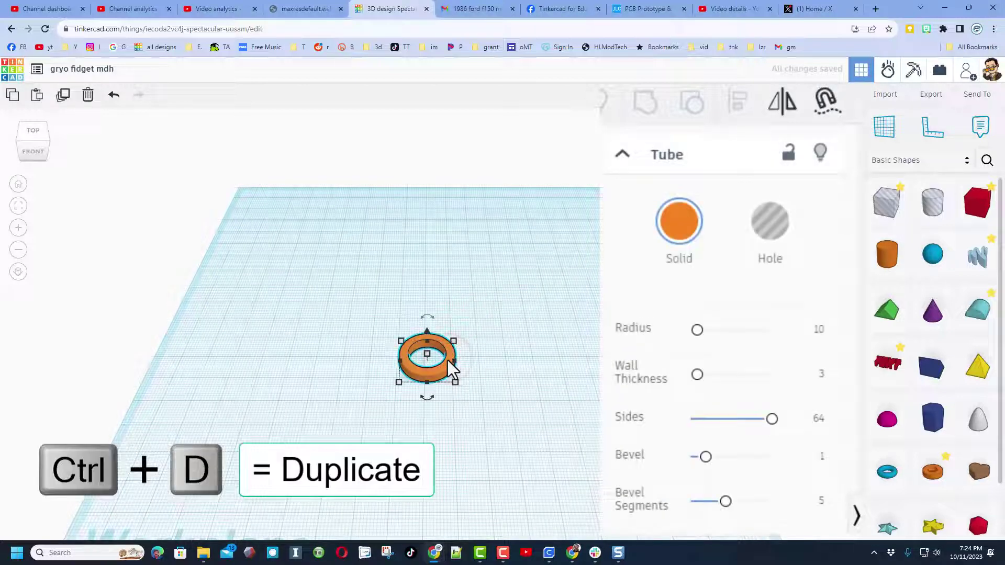
{"action": "key", "text": "ctrl+d"}
{"action": "left_click", "coordinate": [818, 329]}
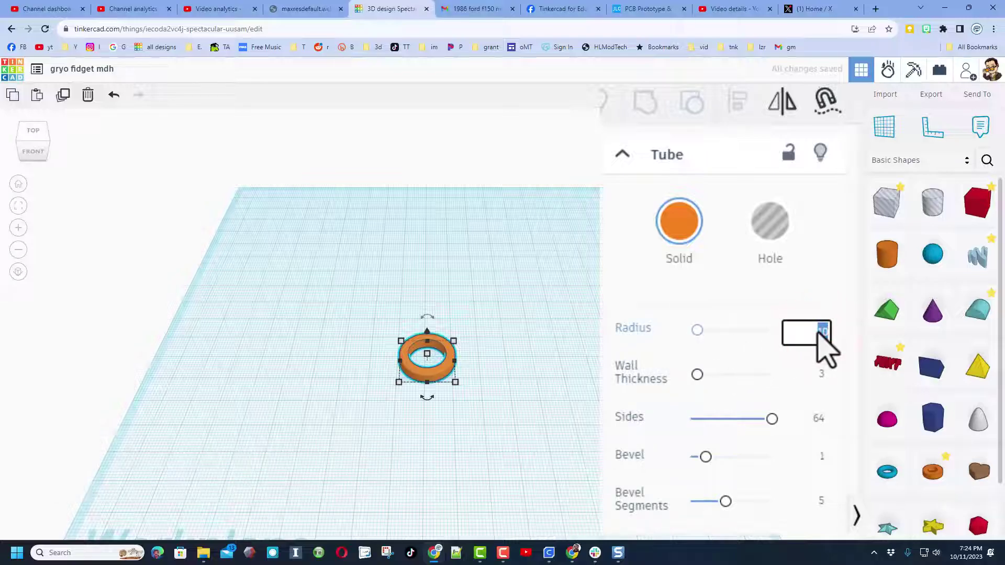
{"action": "key", "text": "Return"}
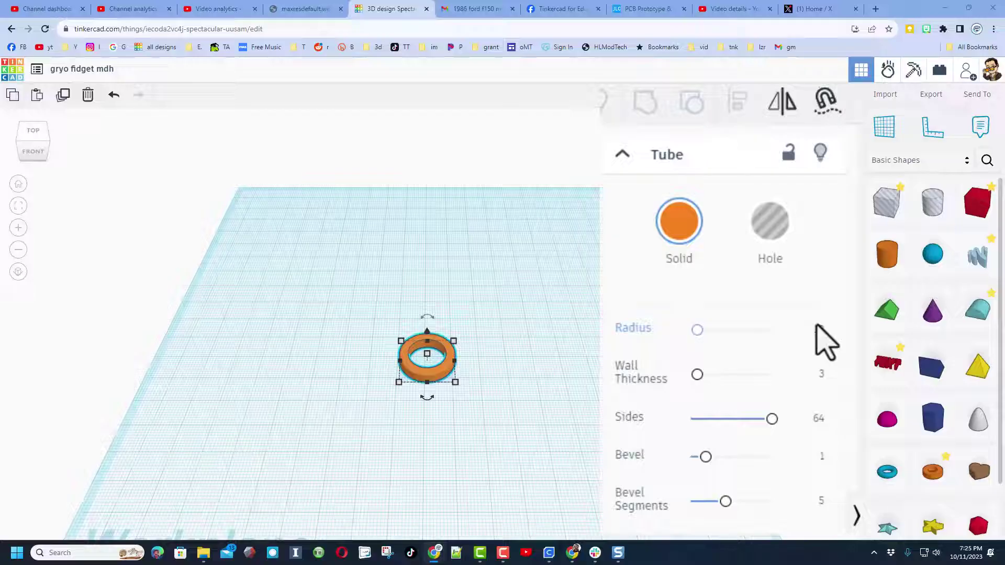
{"action": "left_click", "coordinate": [817, 326]}
{"action": "type", "text": "15"}
{"action": "key", "text": "Return"}
{"action": "mouse_move", "coordinate": [547, 356]}
{"action": "right_mouse_down"}
{"action": "mouse_move", "coordinate": [529, 399]}
{"action": "mouse_move", "coordinate": [554, 391]}
{"action": "mouse_move", "coordinate": [543, 388]}
{"action": "right_mouse_up"}
{"action": "left_click", "coordinate": [544, 380]}
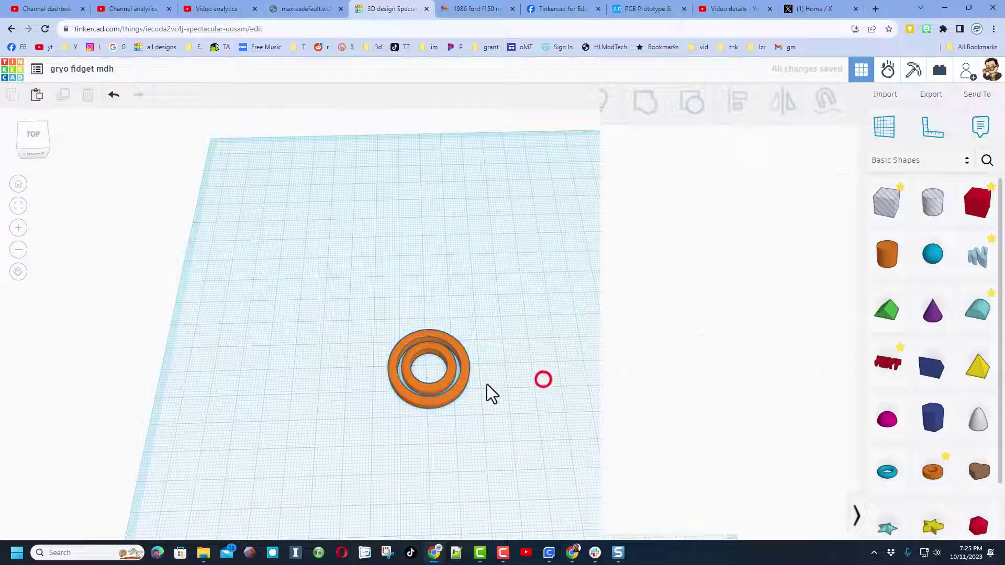
Duplicate the radius 15 ring in place and set the copy's radius to 20 for a third concentric ring
{"action": "left_click", "coordinate": [461, 386]}
{"action": "key", "text": "ctrl+d"}
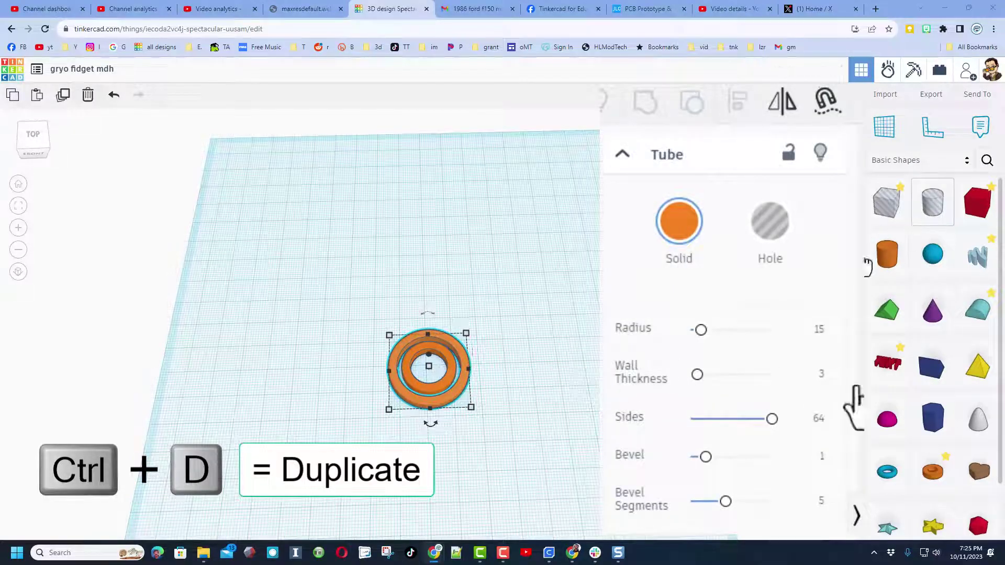
{"action": "left_click", "coordinate": [817, 329]}
{"action": "type", "text": "20"}
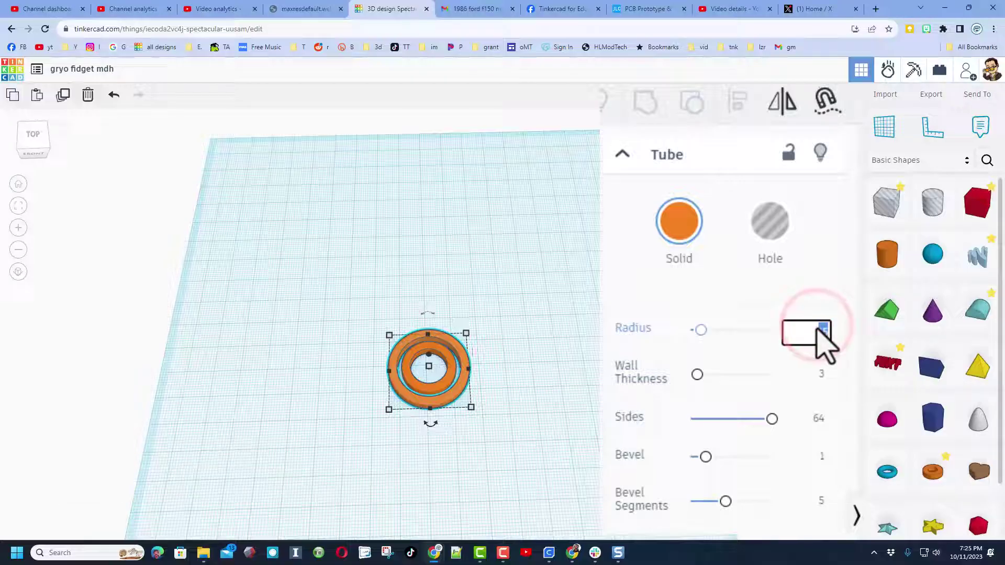
{"action": "key", "text": "Return"}
Place a solid cylinder beside the rings and scale it proportionally to a 4 mm by 4 mm base
{"action": "scroll", "coordinate": [471, 362], "scroll_direction": "up", "scroll_amount": 5}
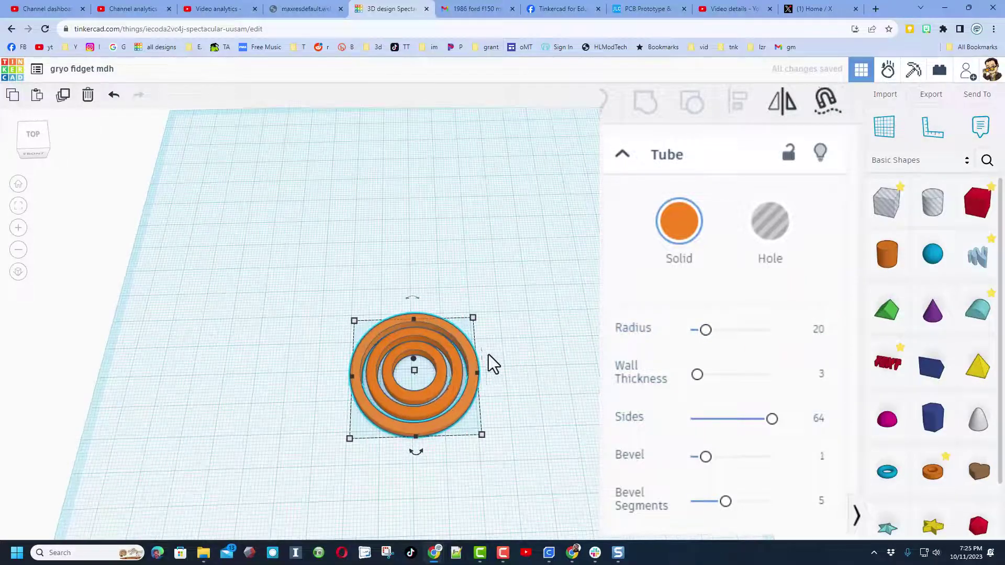
{"action": "mouse_move", "coordinate": [437, 382]}
{"action": "right_mouse_down"}
{"action": "mouse_move", "coordinate": [455, 372]}
{"action": "mouse_move", "coordinate": [435, 370]}
{"action": "mouse_move", "coordinate": [432, 391]}
{"action": "right_mouse_up"}
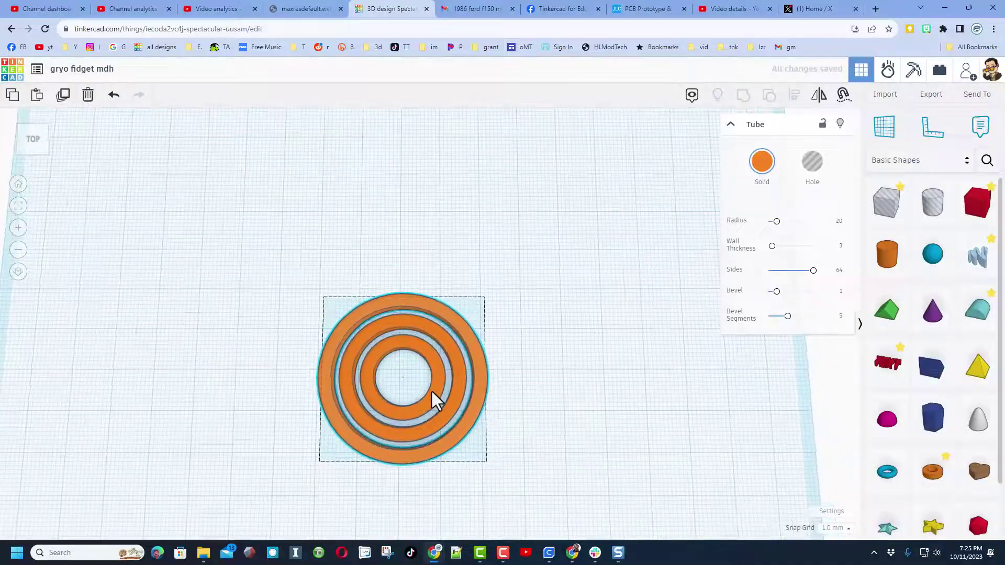
{"action": "right_click_drag", "start_coordinate": [507, 363], "coordinate": [527, 345]}
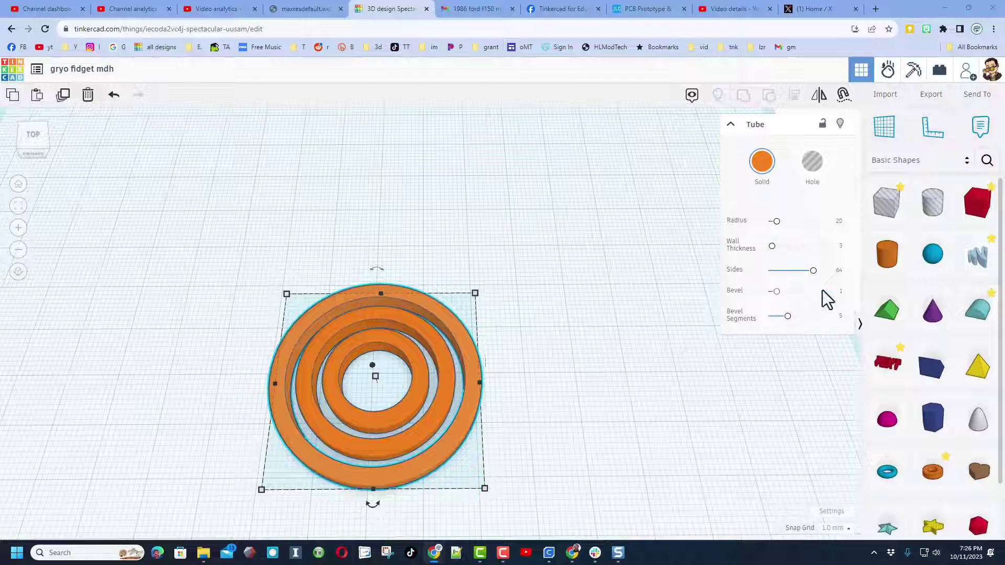
{"action": "left_click_drag", "start_coordinate": [872, 272], "coordinate": [572, 365]}
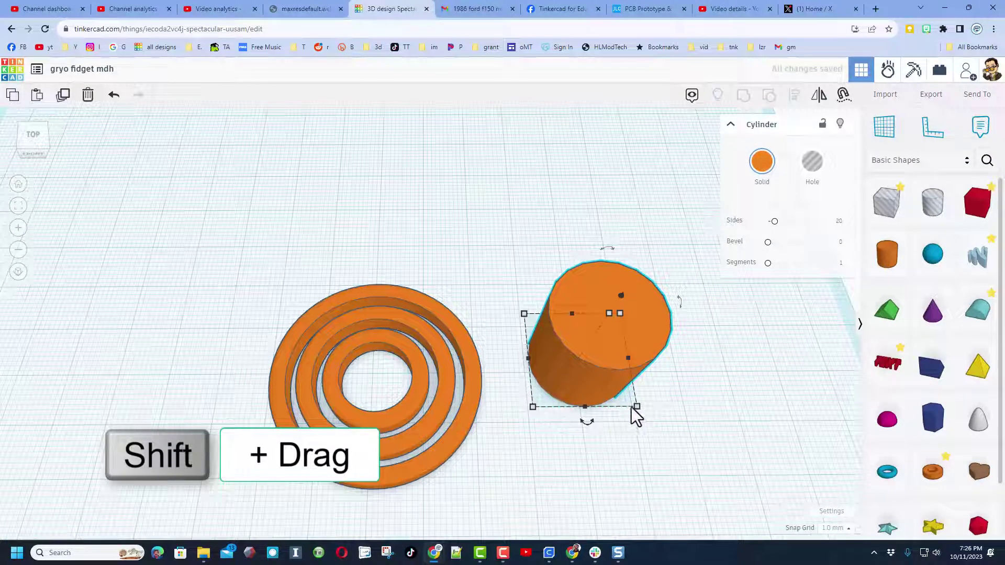
{"action": "left_click_drag", "start_coordinate": [637, 408], "coordinate": [688, 450], "text": "shift"}
{"action": "type", "text": "4"}
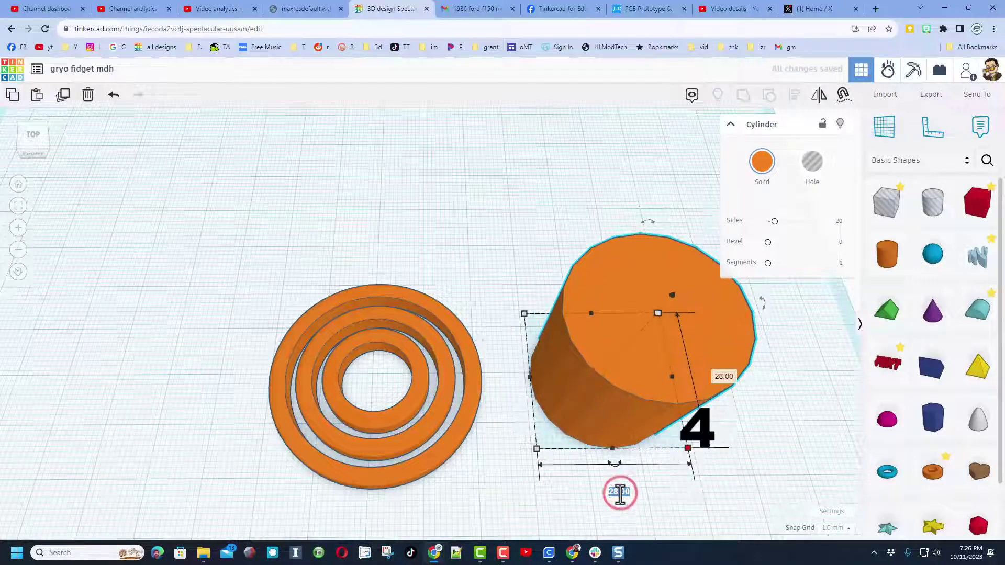
{"action": "key", "text": "Return"}
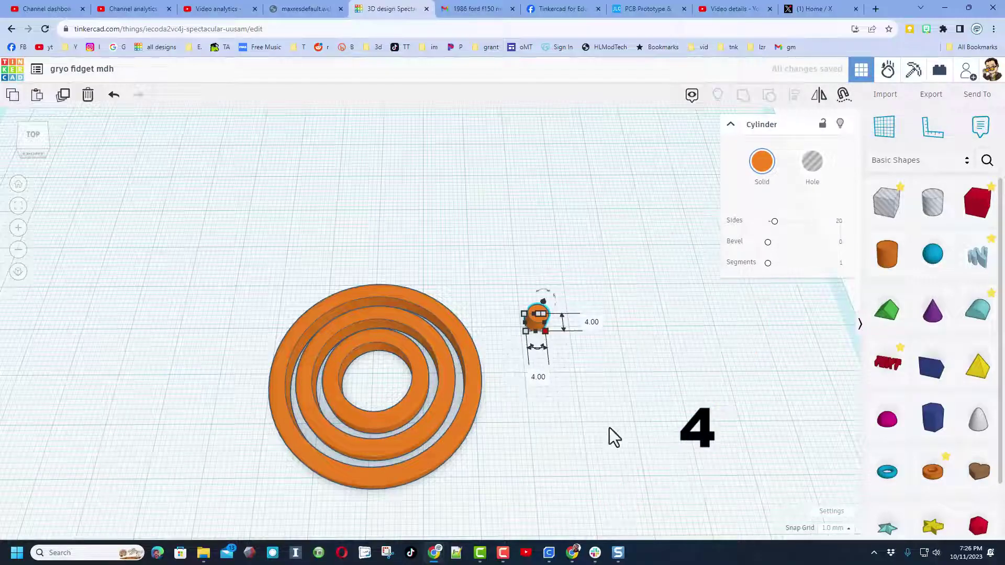
Place a cone on the top face of the small cylinder and set its base radius to 2
{"action": "scroll", "coordinate": [529, 317], "scroll_direction": "up", "scroll_amount": 4}
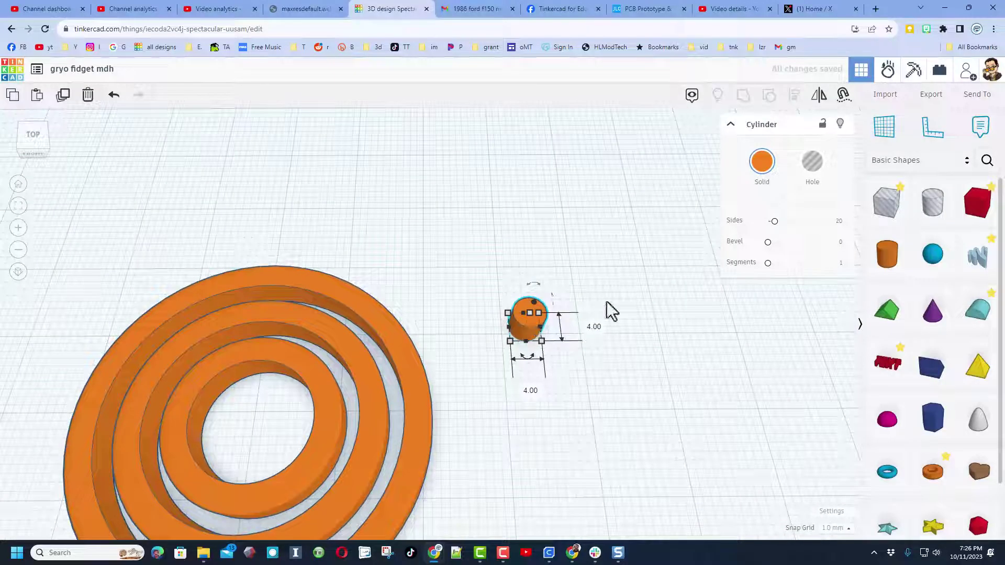
{"action": "left_click_drag", "start_coordinate": [936, 330], "coordinate": [528, 308]}
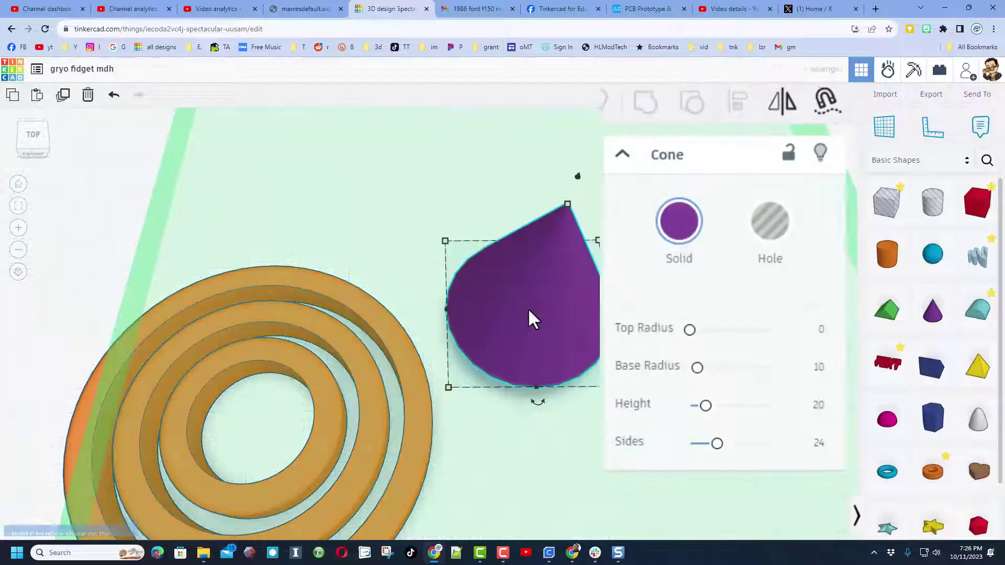
{"action": "left_click", "coordinate": [820, 368]}
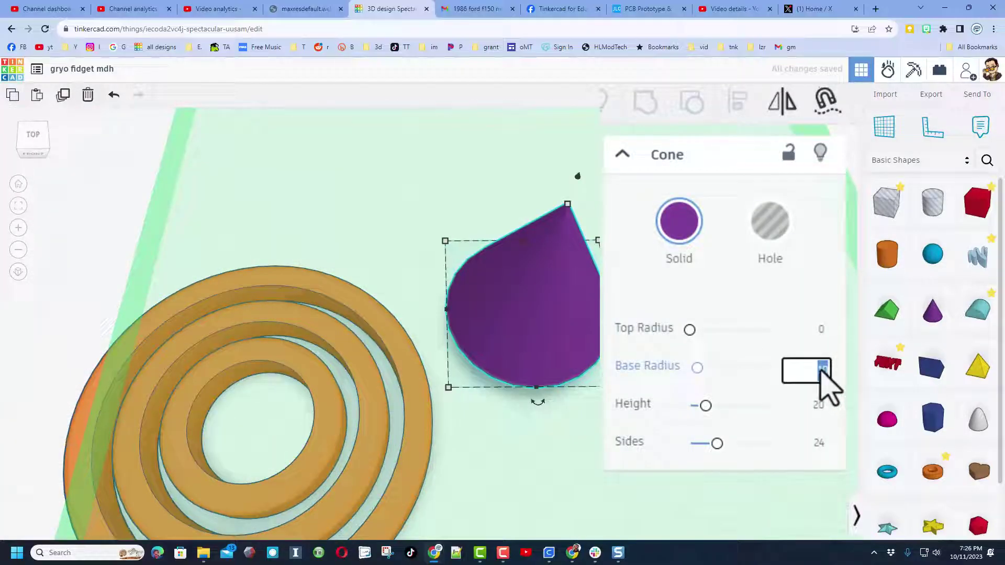
{"action": "type", "text": "2"}
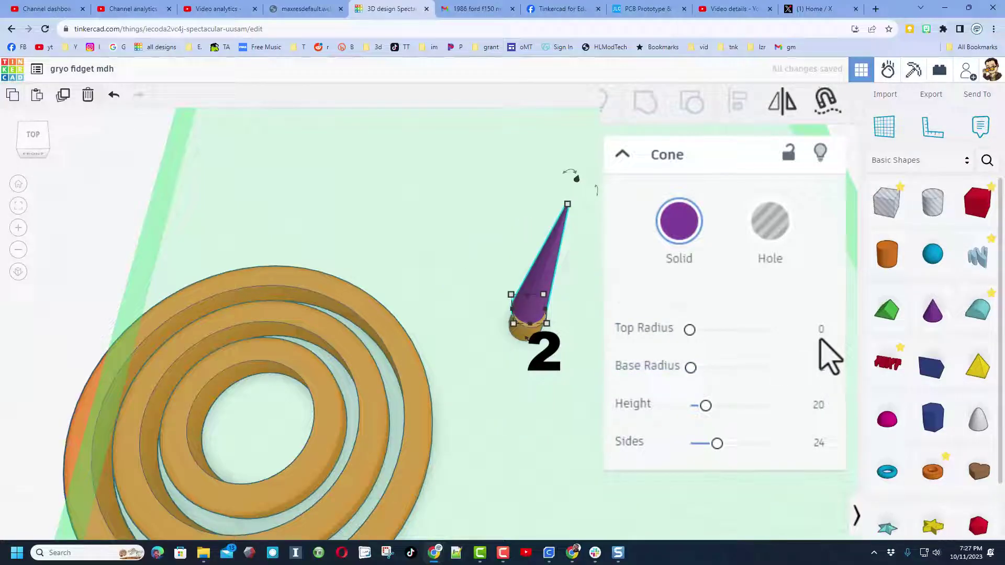
Set the cone's top radius to 0.3 and its height to 3, and leave nothing selected
{"action": "left_click", "coordinate": [823, 335]}
{"action": "type", "text": "0.3"}
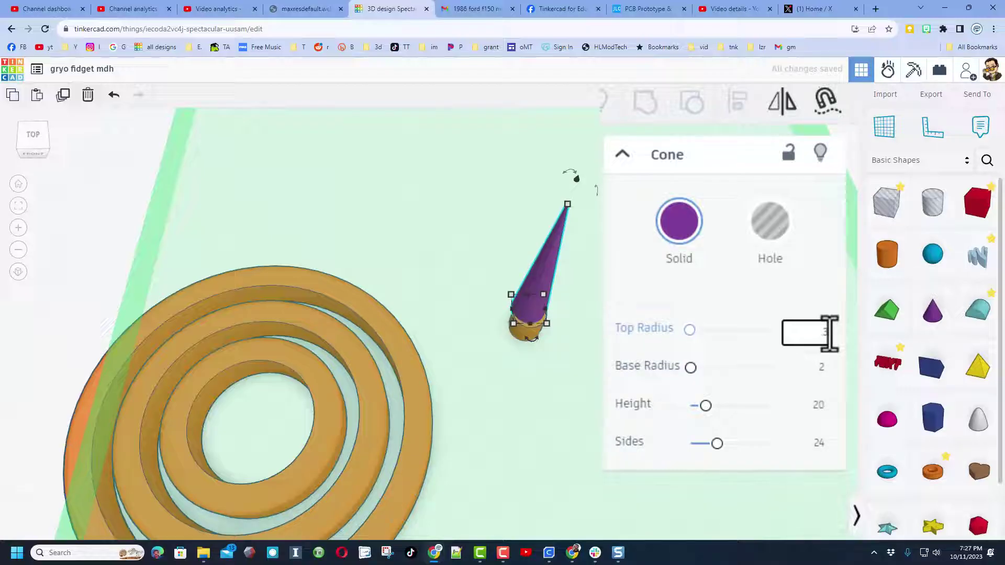
{"action": "left_click", "coordinate": [821, 409]}
{"action": "type", "text": "3"}
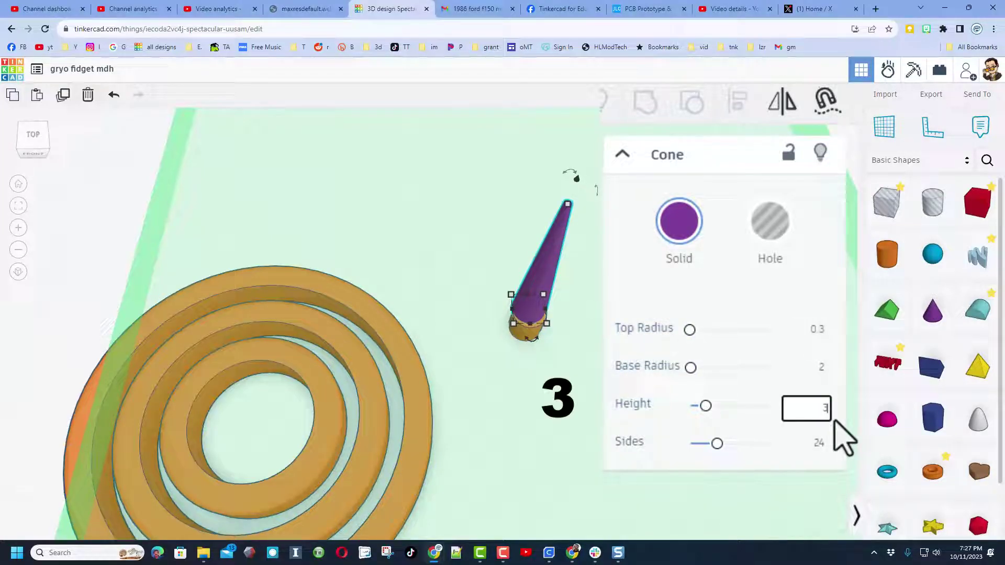
{"action": "key", "text": "Return"}
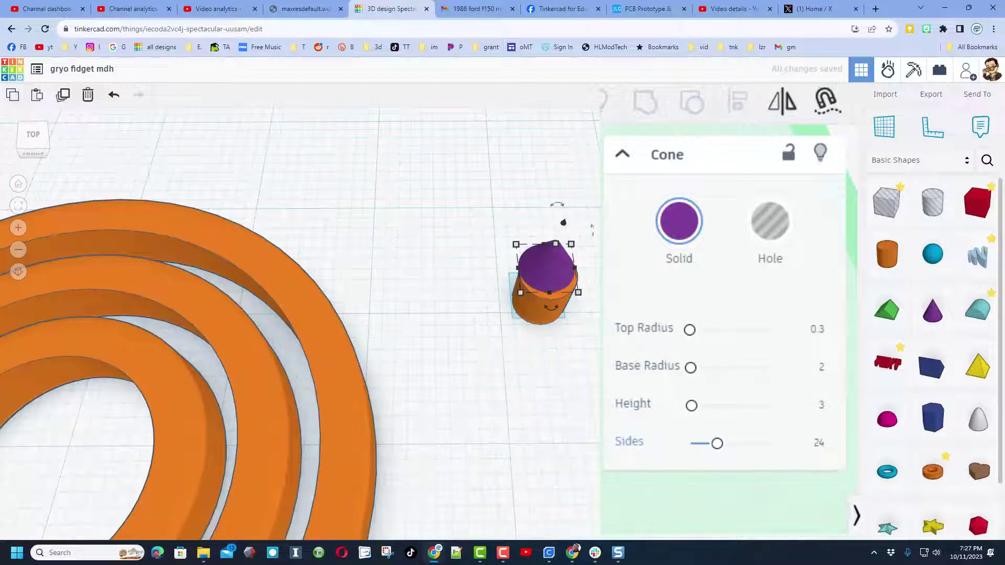
{"action": "left_click", "coordinate": [539, 323]}
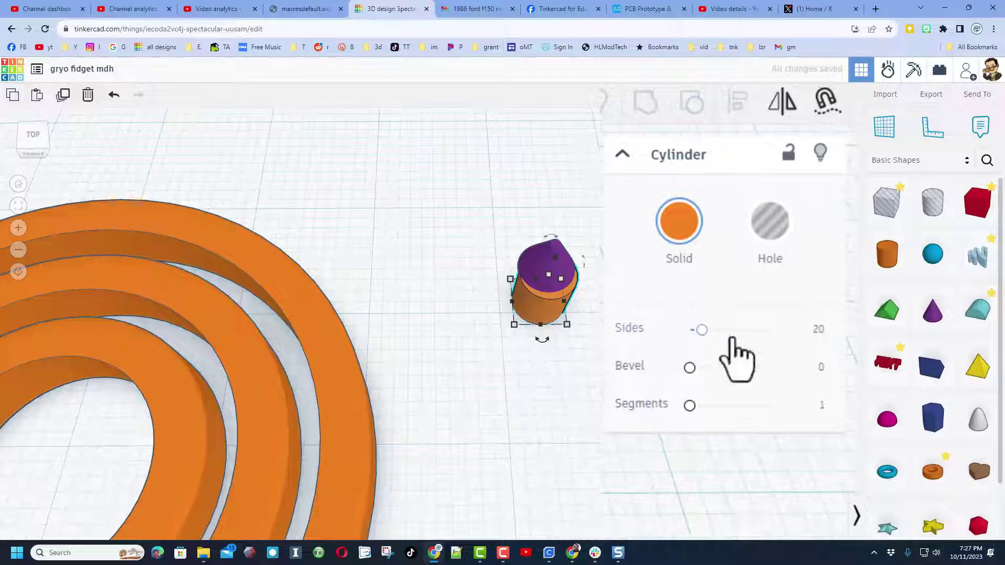
{"action": "left_click", "coordinate": [639, 338]}
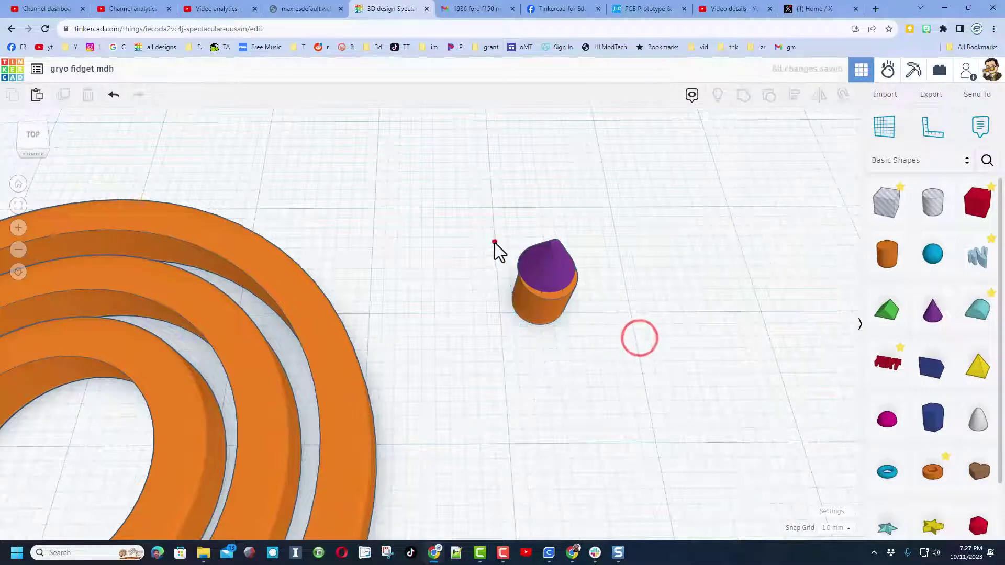
Align the cone and the small cylinder on their centers in both horizontal directions
{"action": "left_click_drag", "start_coordinate": [494, 241], "coordinate": [579, 319]}
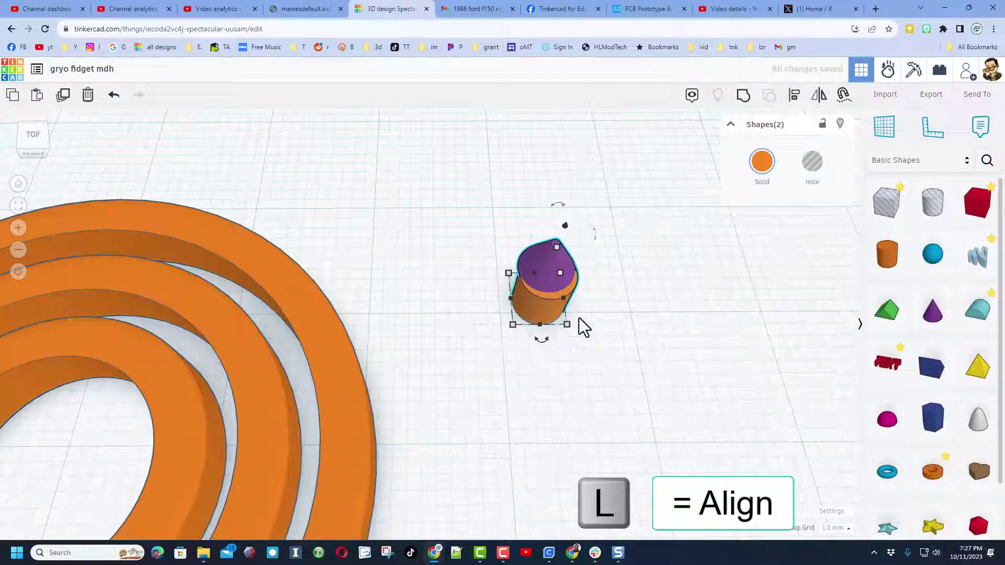
{"action": "key", "text": "l"}
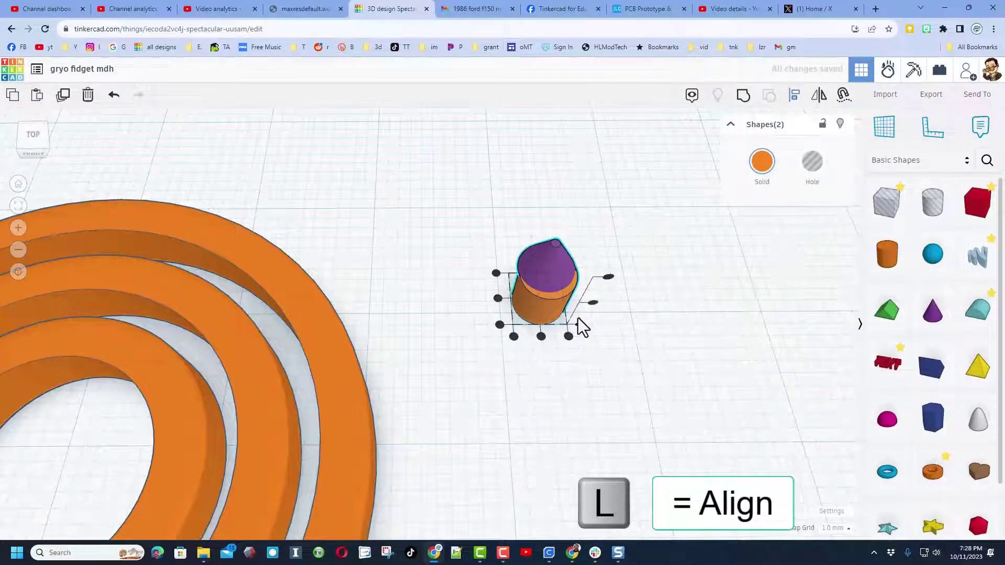
{"action": "left_click", "coordinate": [542, 336]}
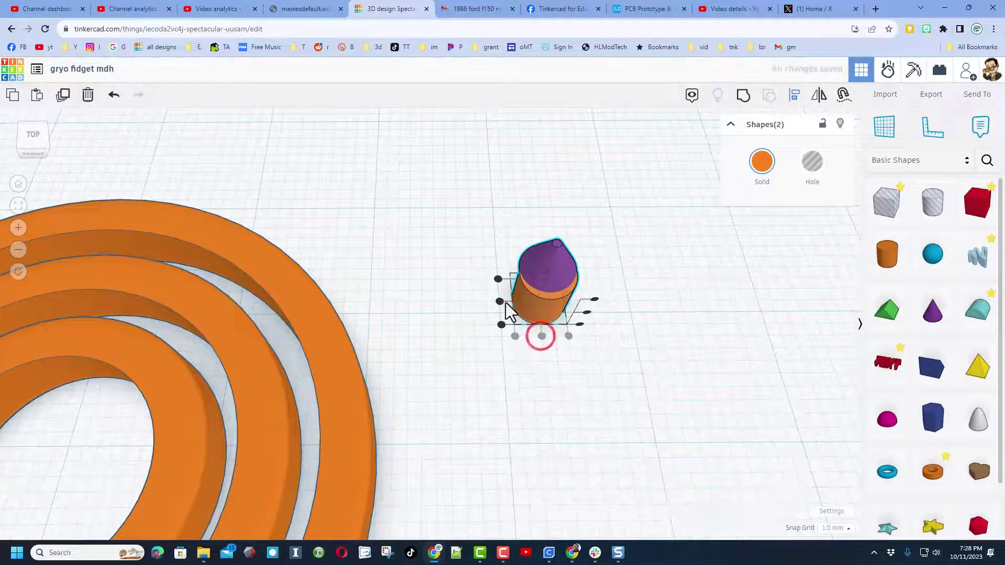
{"action": "left_click", "coordinate": [503, 301]}
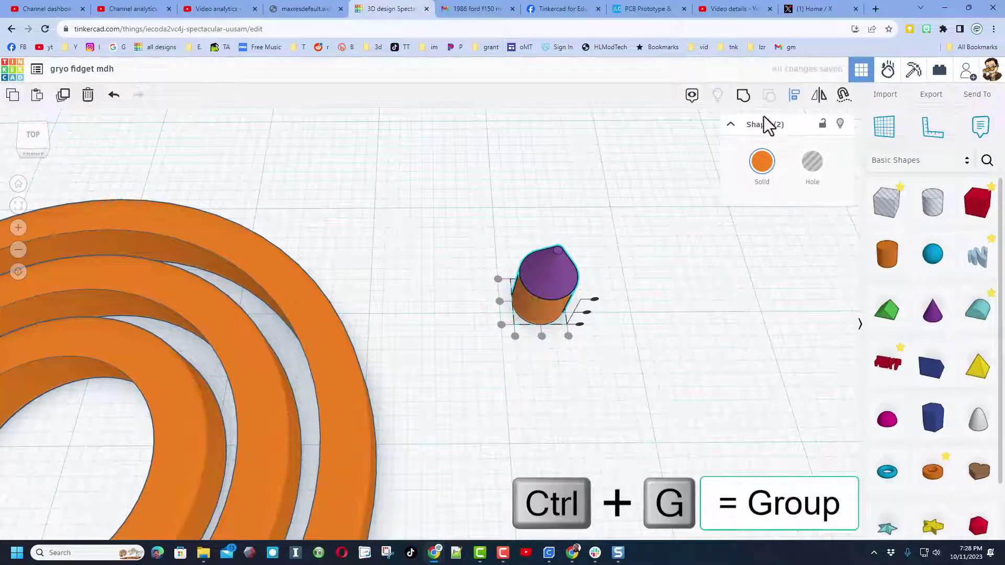
Group the cone and cylinder into one pivot and color it purple
{"action": "left_click", "coordinate": [743, 98]}
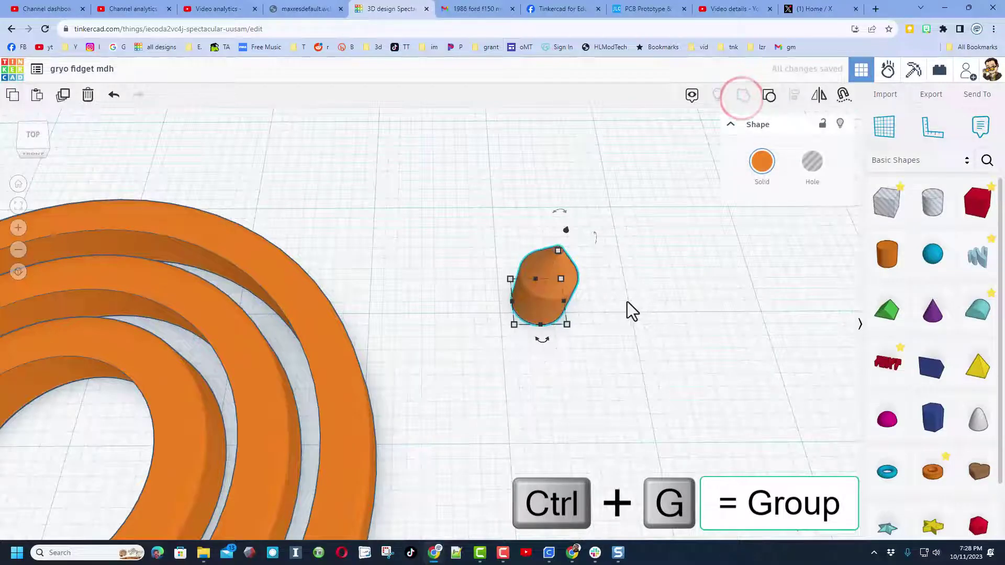
{"action": "left_click", "coordinate": [762, 161]}
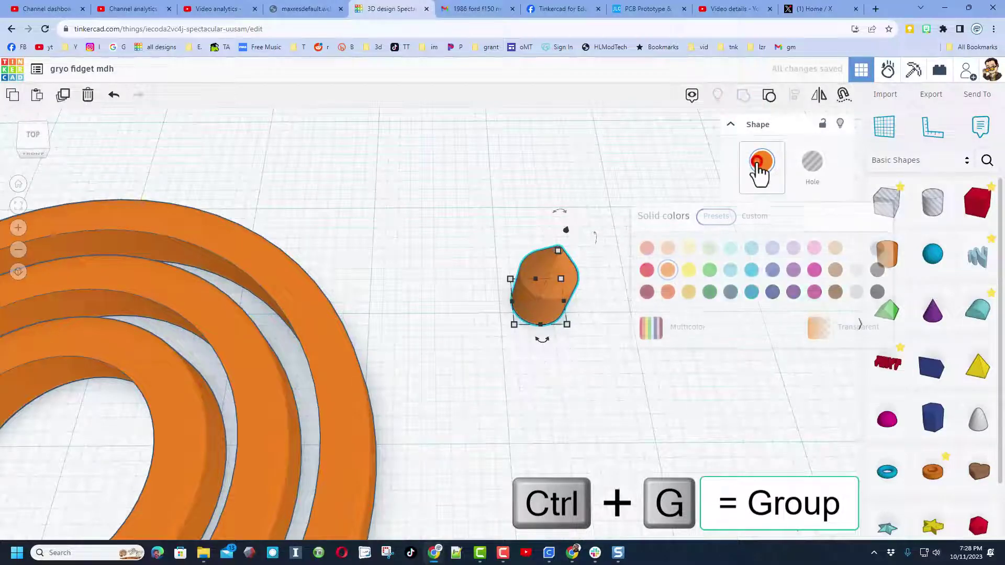
{"action": "left_click", "coordinate": [793, 273]}
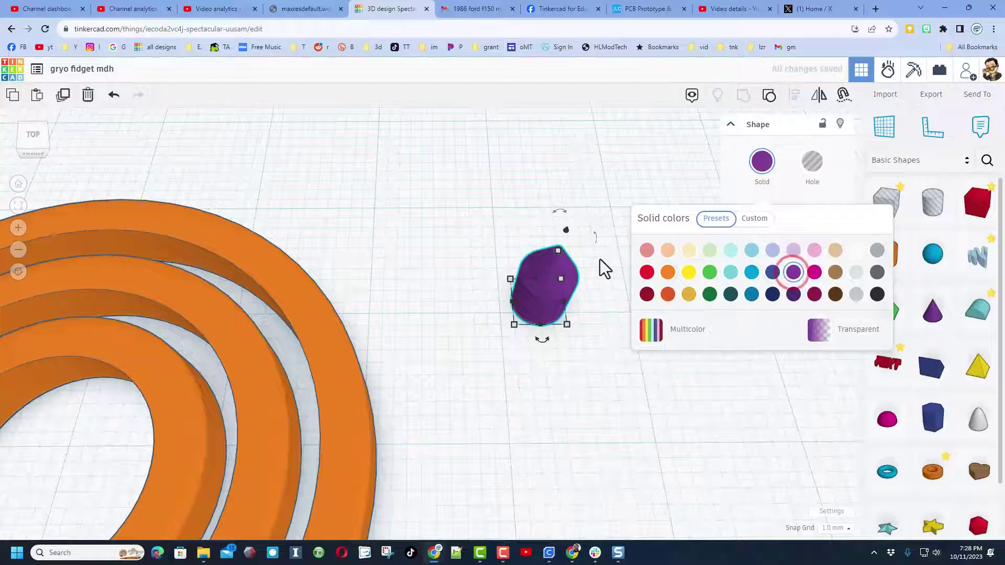
Rotate the purple pivot 90° onto its side so its tip points away from the rings
{"action": "left_click_drag", "start_coordinate": [556, 211], "coordinate": [556, 212]}
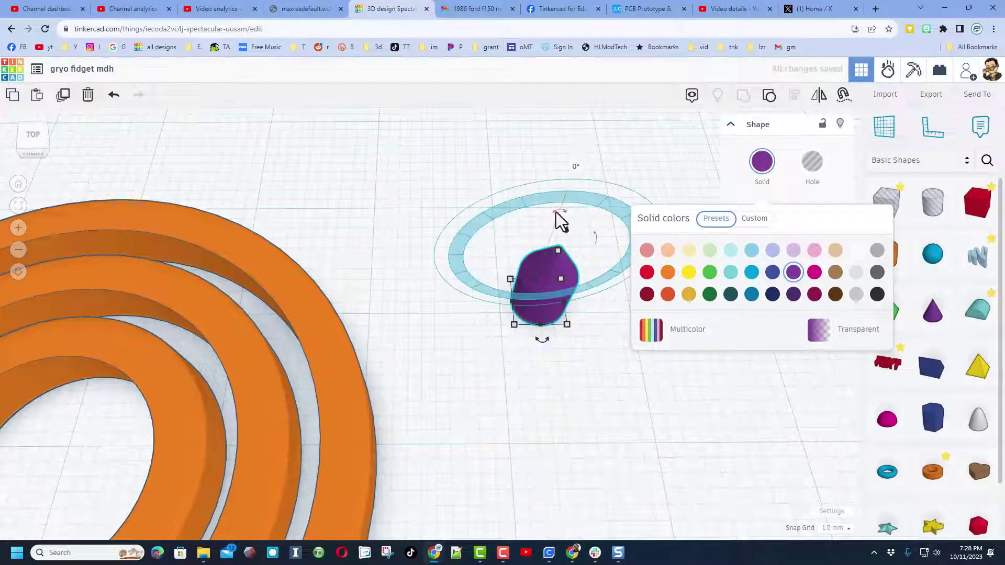
{"action": "left_click", "coordinate": [45, 153]}
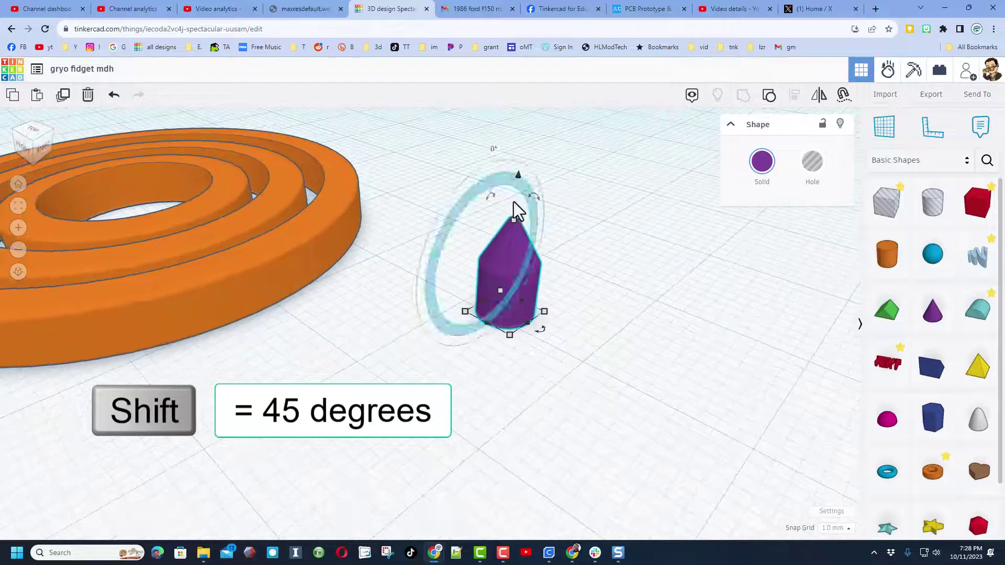
{"action": "mouse_move", "coordinate": [541, 210]}
{"action": "left_click_drag", "start_coordinate": [541, 209], "coordinate": [574, 275], "text": "shift"}
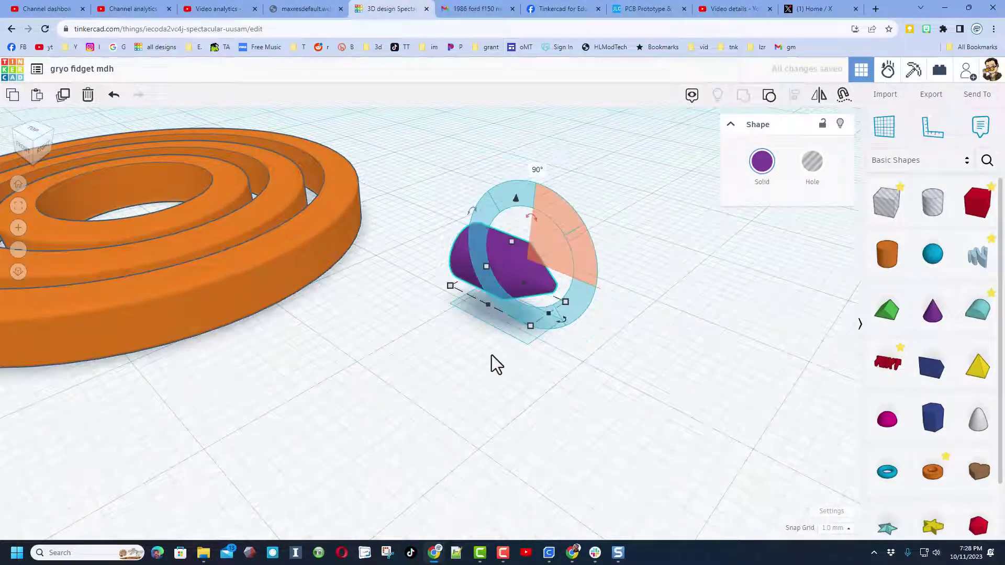
Place a new cone near the pivot and set its top radius to 0.35 and base radius to 2
{"action": "right_click_drag", "start_coordinate": [458, 332], "coordinate": [501, 326]}
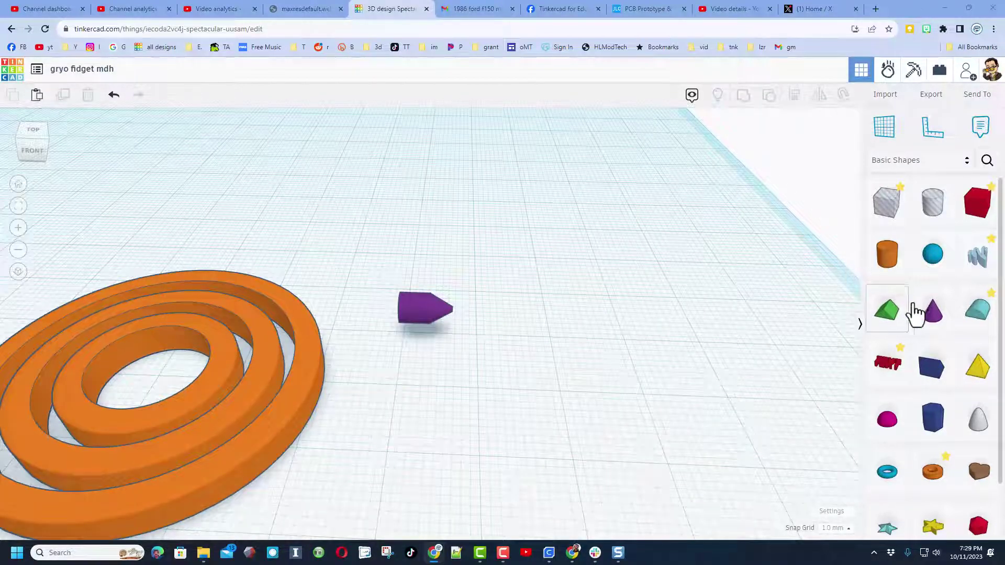
{"action": "left_click_drag", "start_coordinate": [916, 315], "coordinate": [479, 401]}
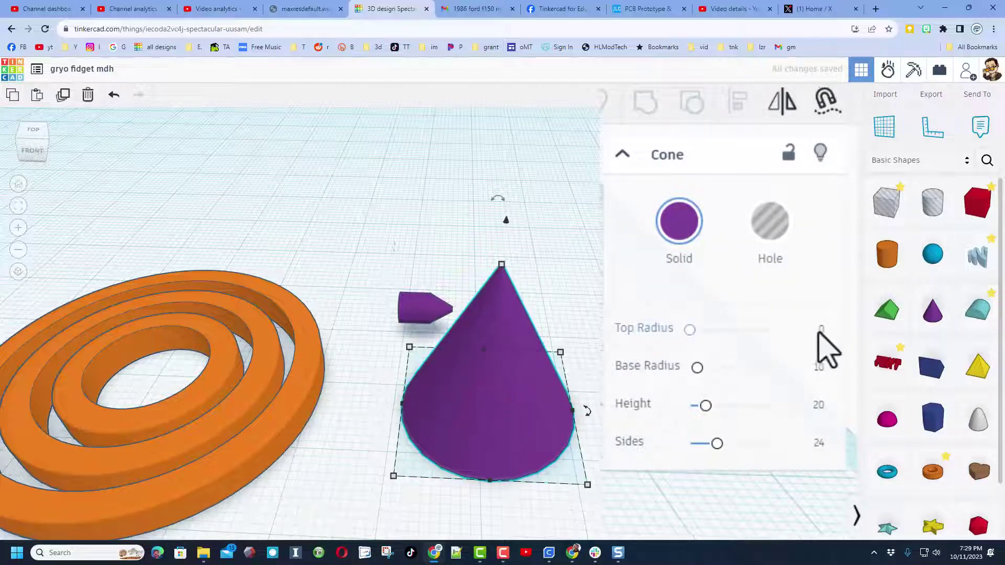
{"action": "left_click", "coordinate": [813, 330]}
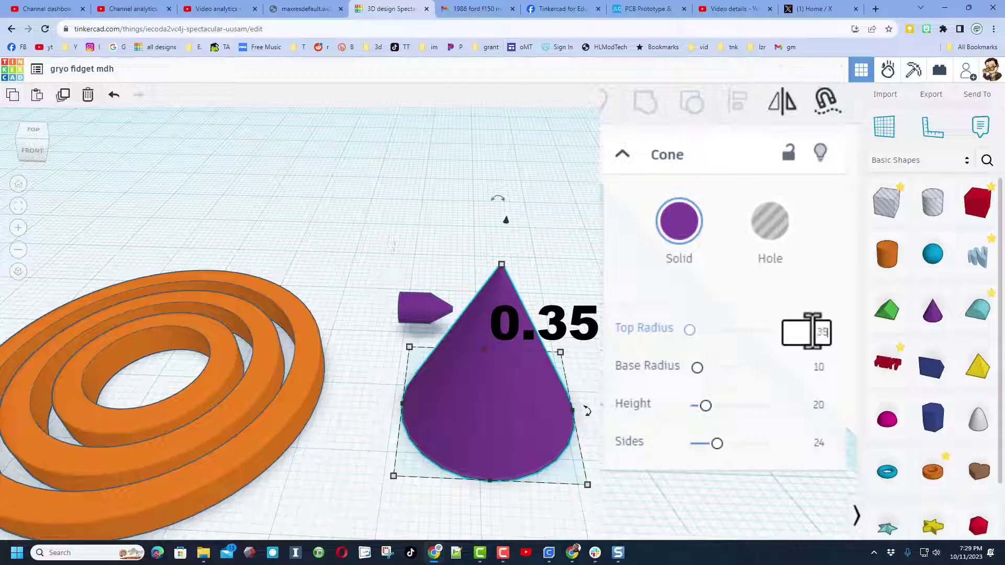
{"action": "key", "text": "Return"}
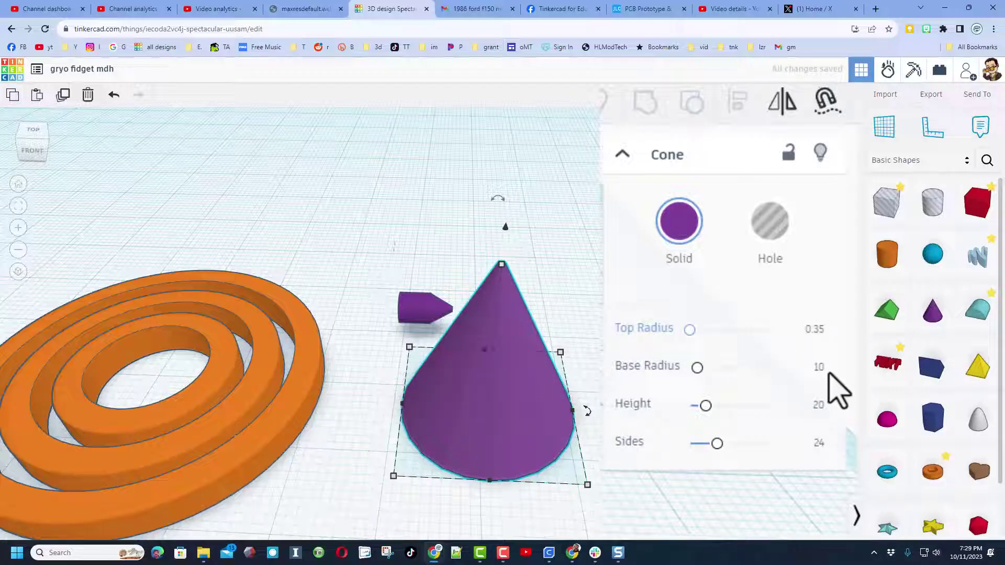
{"action": "left_click", "coordinate": [821, 368]}
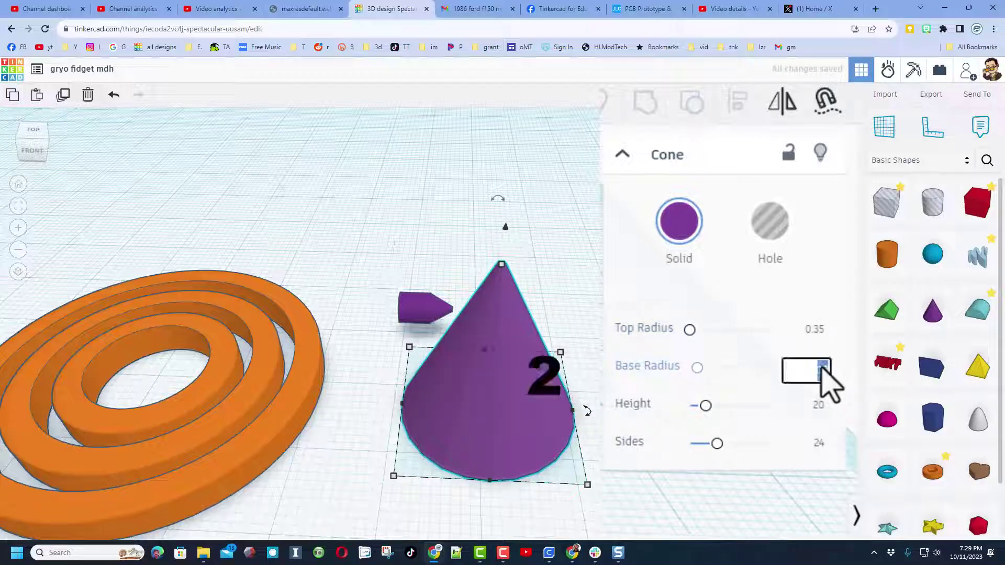
{"action": "key", "text": "BackSpace"}
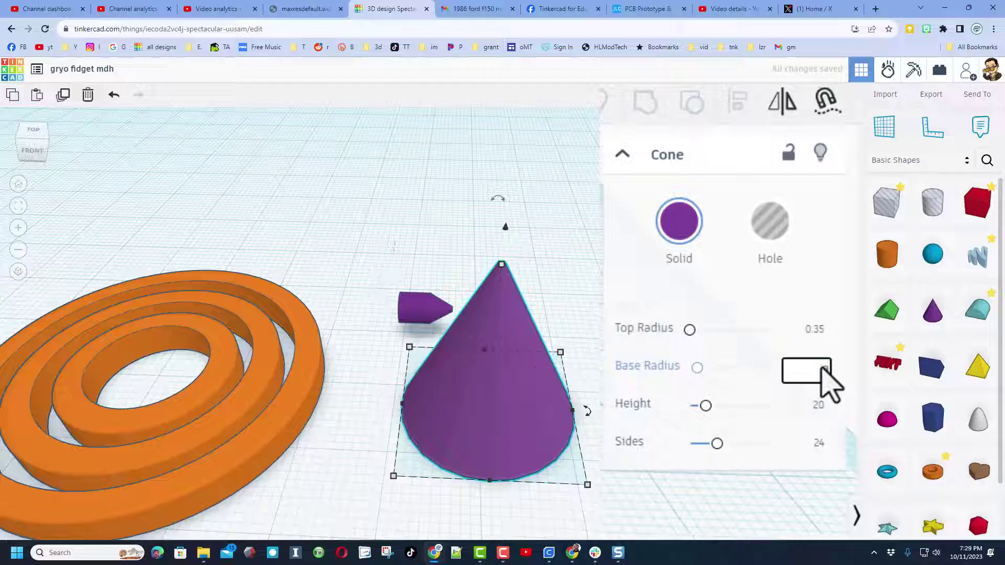
{"action": "key", "text": "Return"}
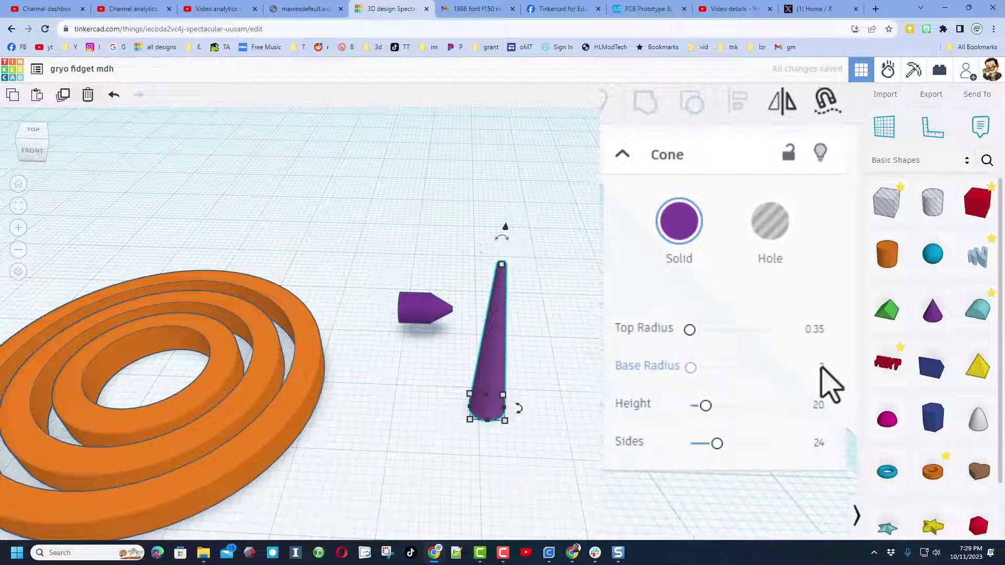
Set the new cone's height to 3, make it a hole and raise its sides to 64
{"action": "left_click", "coordinate": [821, 405]}
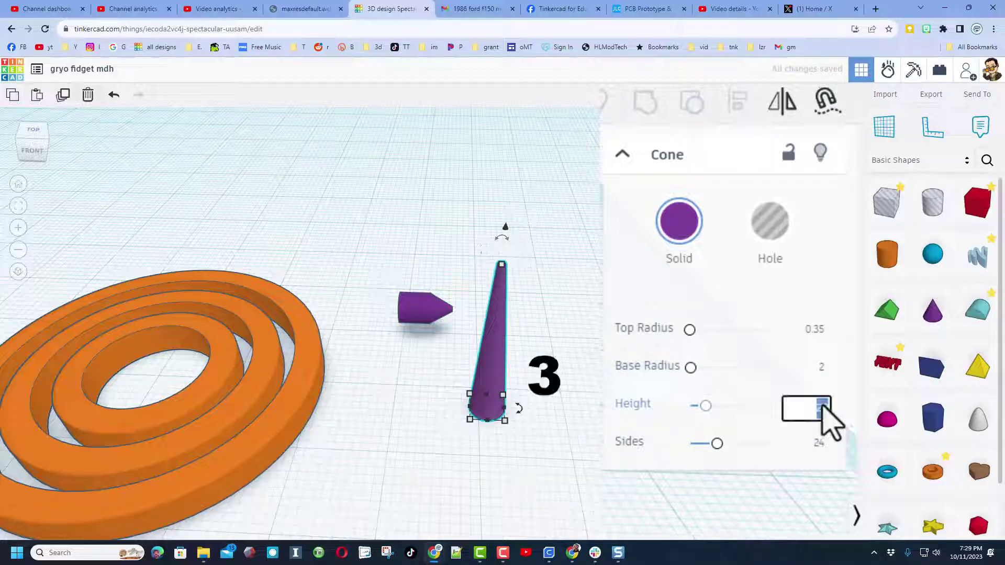
{"action": "type", "text": "3"}
{"action": "key", "text": "Return"}
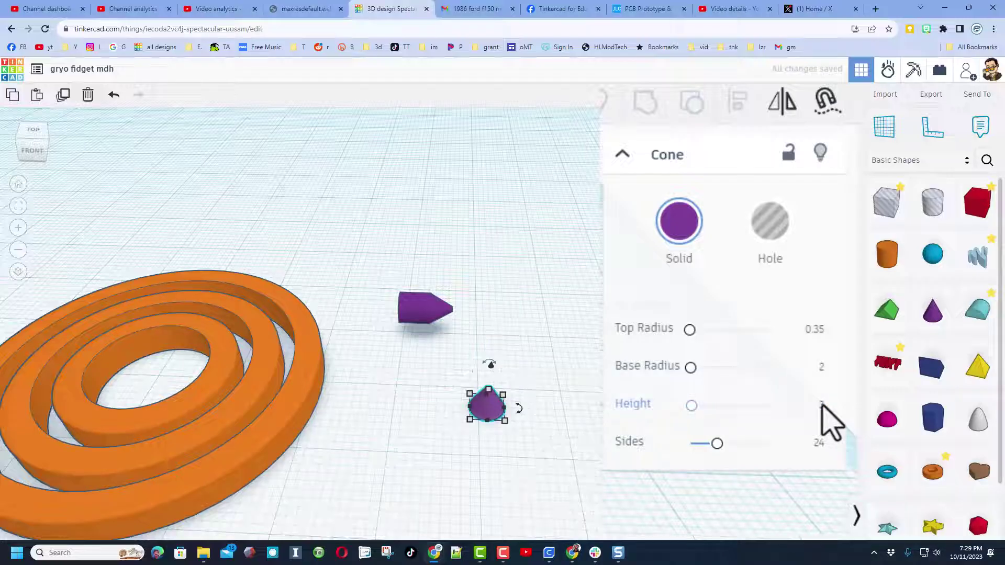
{"action": "left_click", "coordinate": [753, 228]}
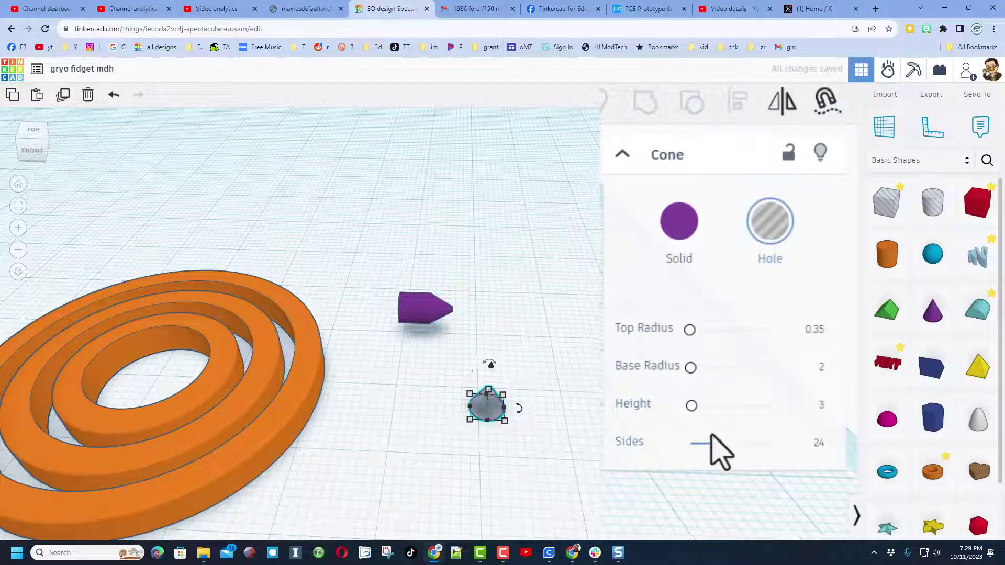
{"action": "left_click_drag", "start_coordinate": [712, 449], "coordinate": [774, 454]}
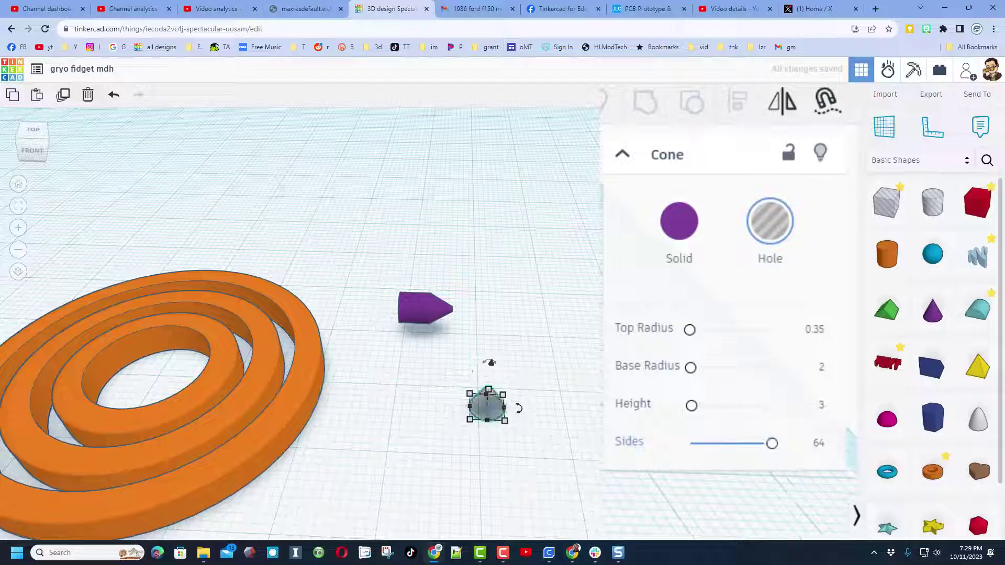
Rotate the hole cone onto its side so its tip points the same way as the pivot's
{"action": "left_click", "coordinate": [49, 141]}
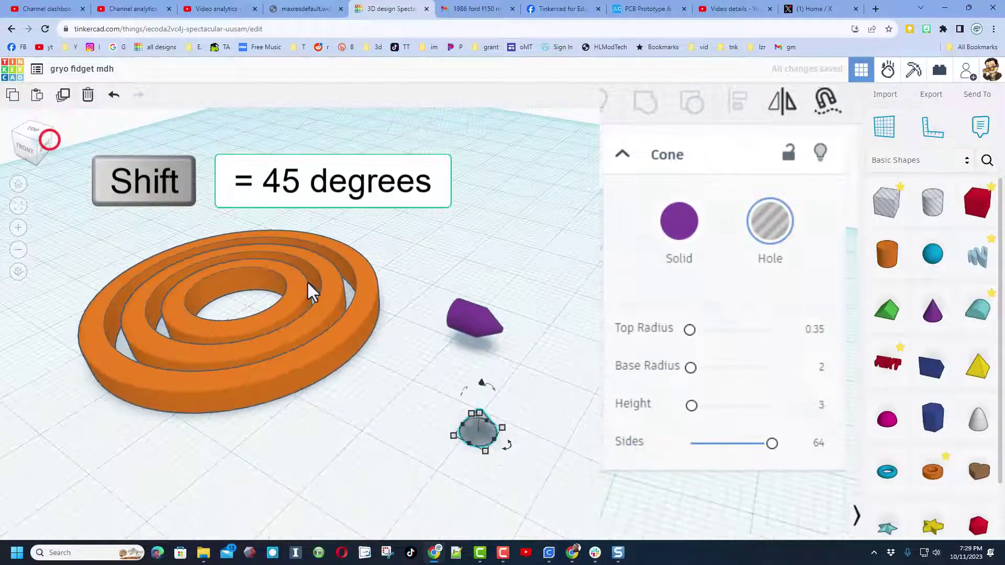
{"action": "mouse_move", "coordinate": [487, 402]}
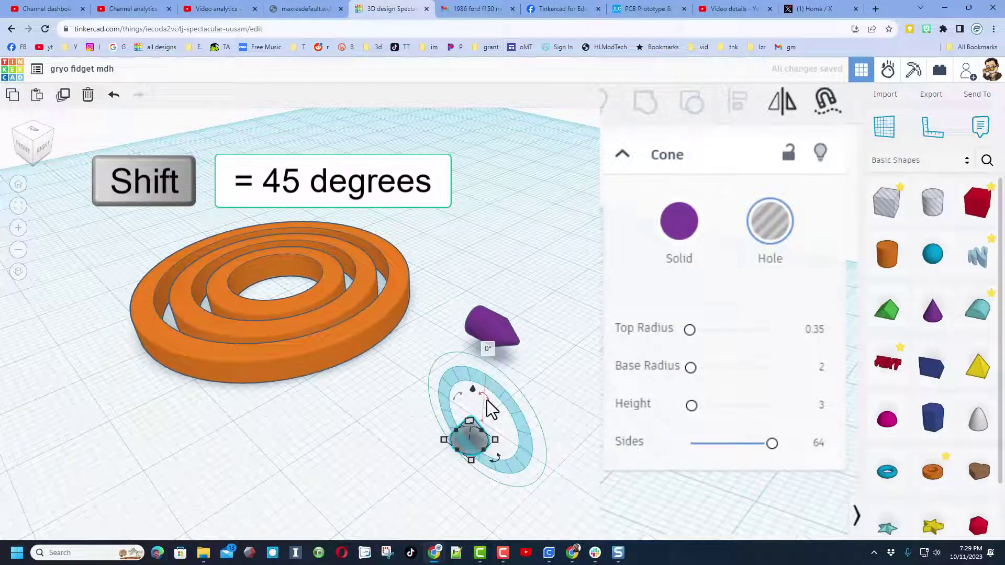
{"action": "left_click_drag", "start_coordinate": [487, 400], "coordinate": [492, 461]}
{"action": "left_click", "coordinate": [452, 488]}
{"action": "right_click_drag", "start_coordinate": [473, 461], "coordinate": [568, 461]}
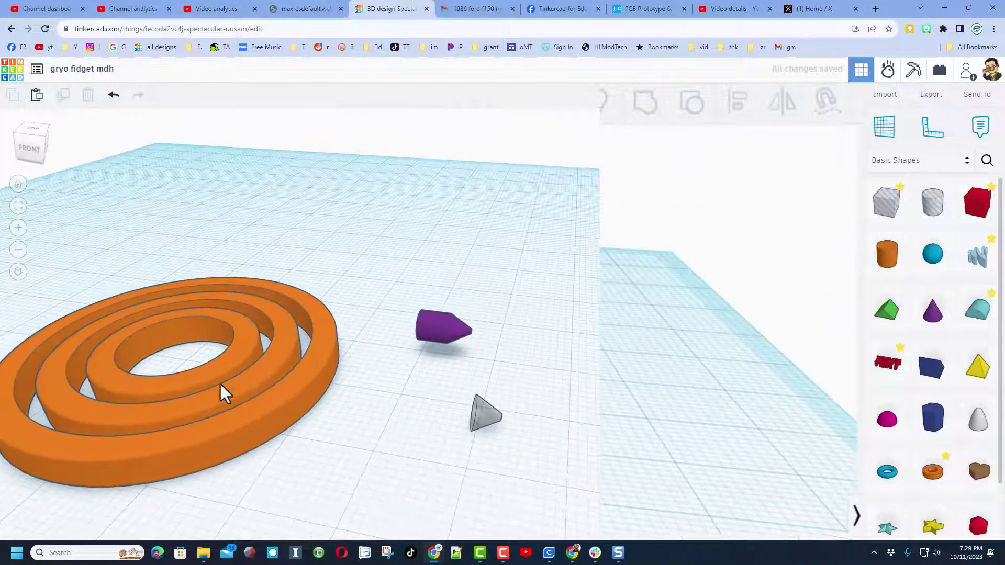
Place a ruler with its origin at the common center of the three rings
{"action": "right_click_drag", "start_coordinate": [219, 382], "coordinate": [231, 423]}
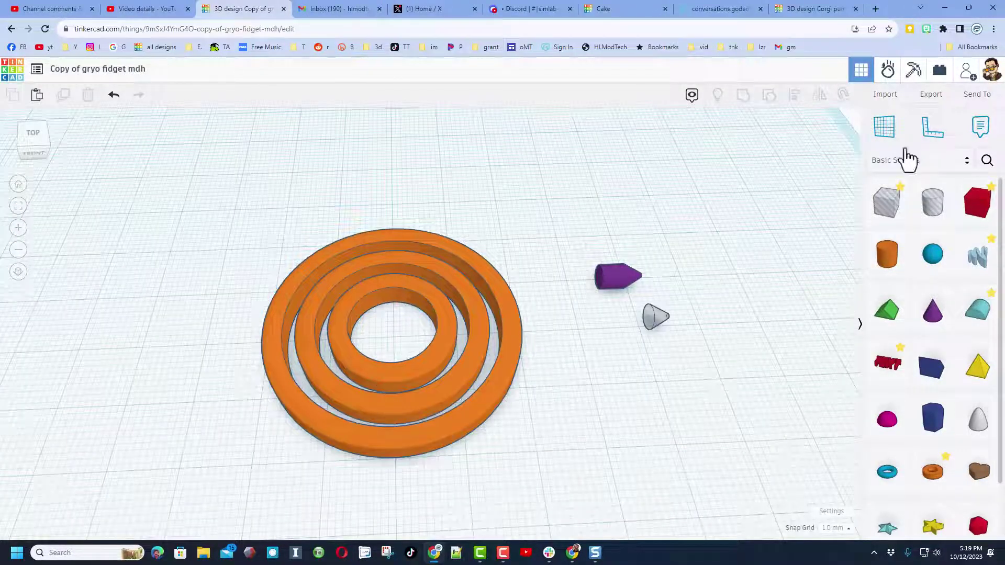
{"action": "left_click", "coordinate": [924, 136]}
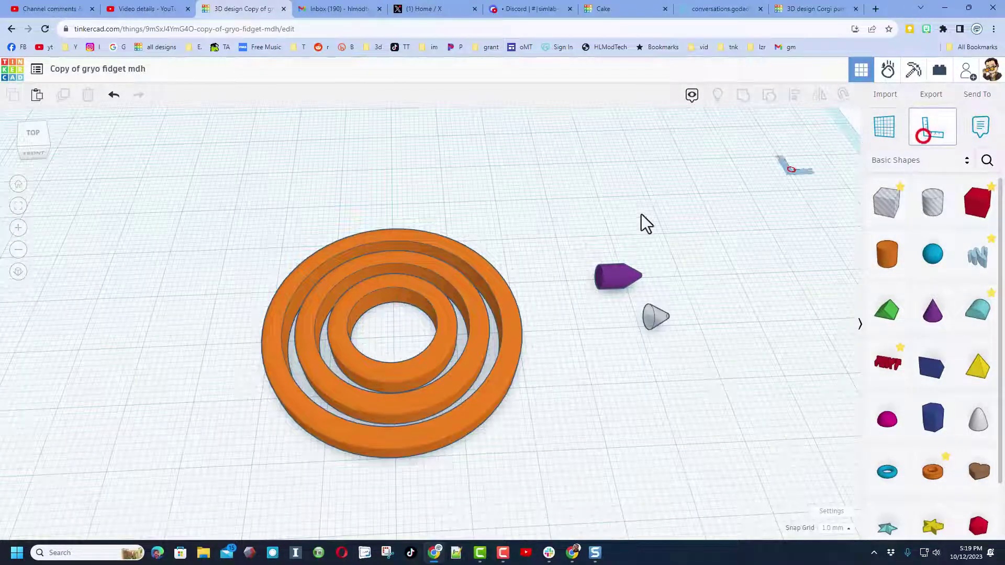
{"action": "left_click", "coordinate": [392, 339]}
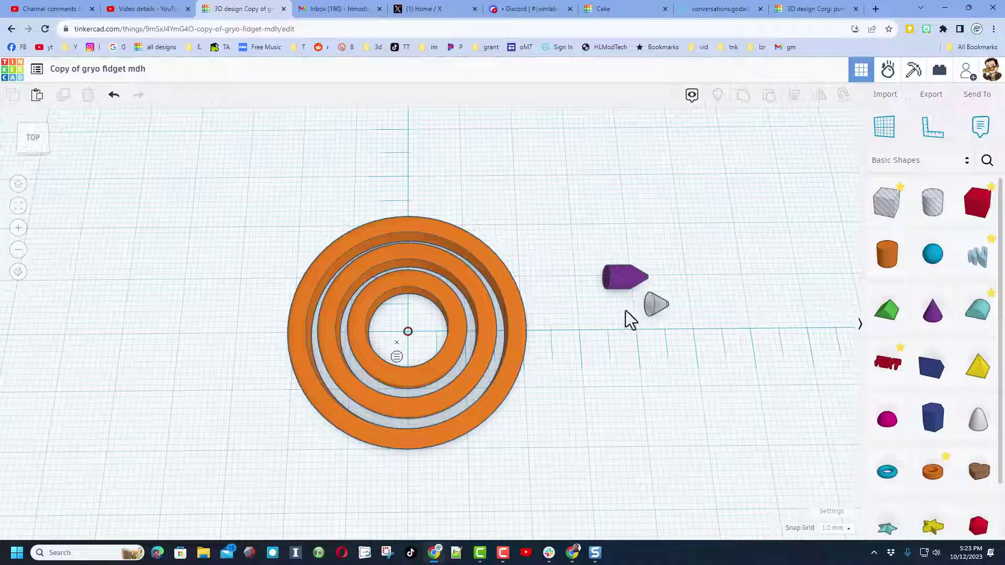
Set the hole cone's front-to-back offset from the ruler origin to -2 to center it on the rings
{"action": "left_click", "coordinate": [653, 308]}
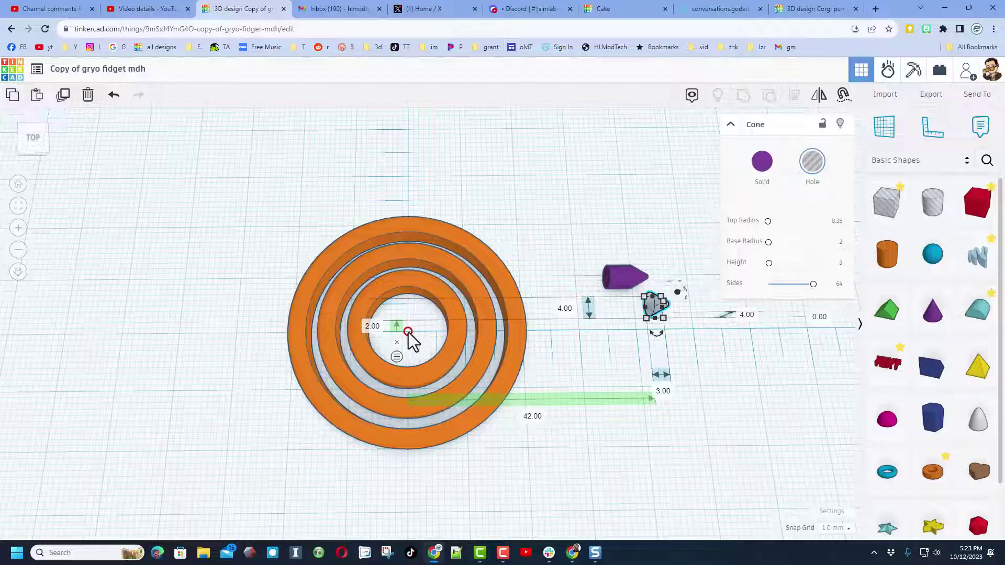
{"action": "left_click", "coordinate": [370, 328]}
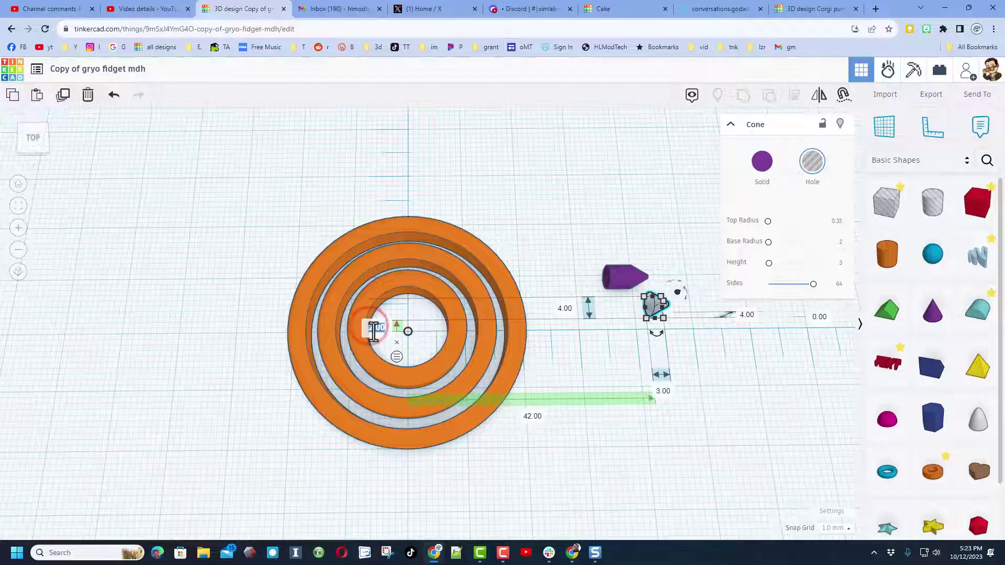
{"action": "key", "text": "BackSpace"}
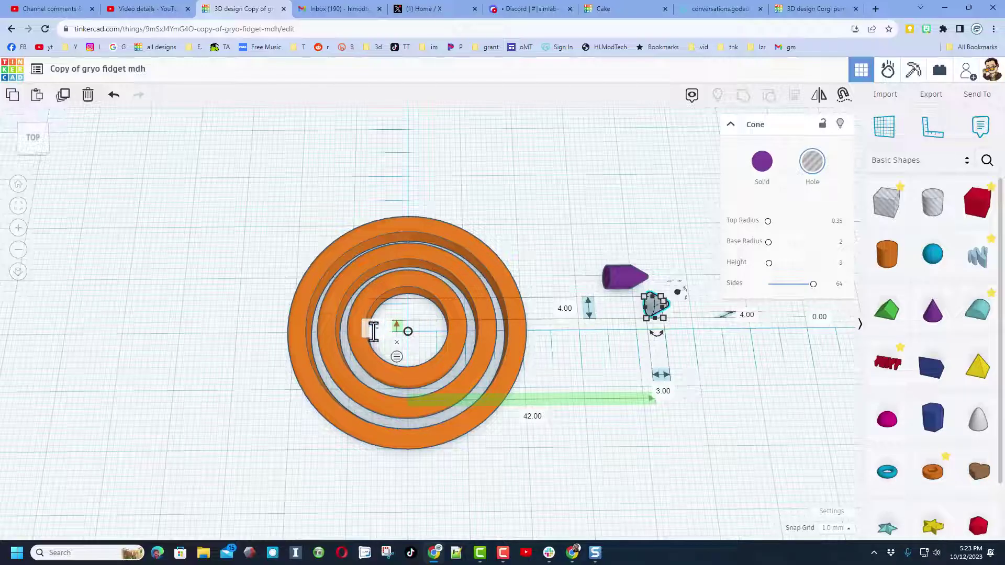
{"action": "type", "text": "-2"}
{"action": "key", "text": "Return"}
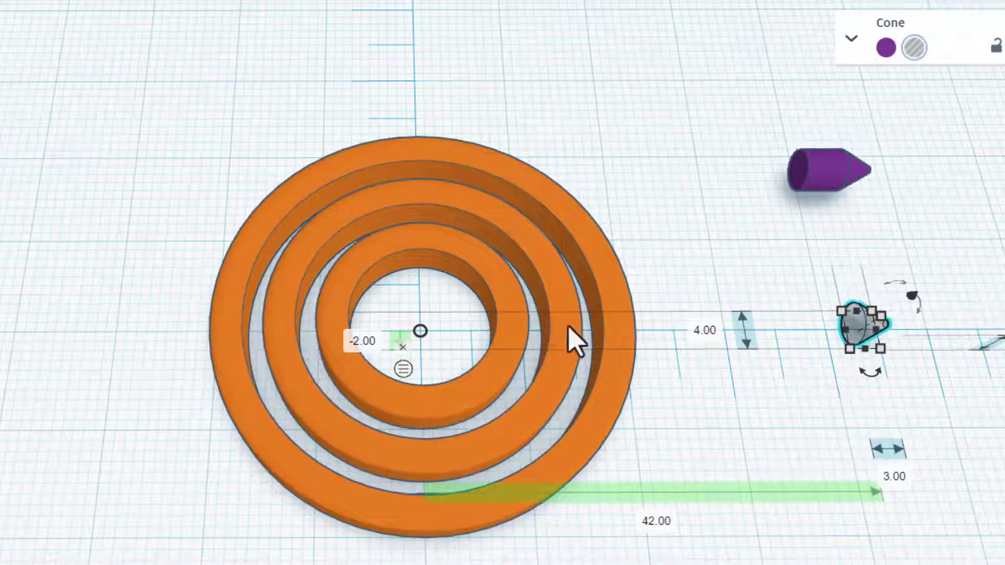
Set the hole cone's sideways distance from the ruler origin to 10, at the innermost ring's outer edge
{"action": "left_click", "coordinate": [660, 529]}
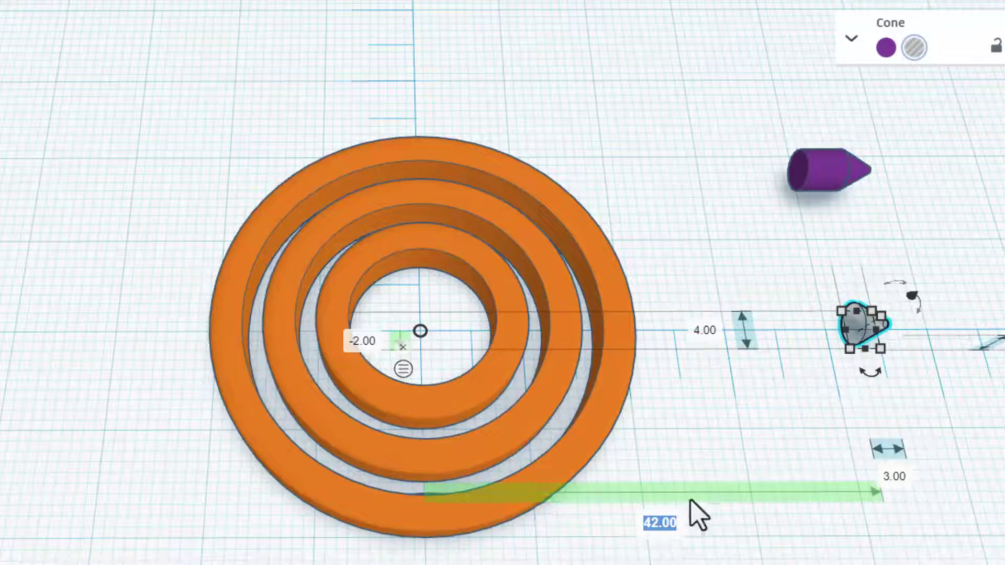
{"action": "key", "text": "Return"}
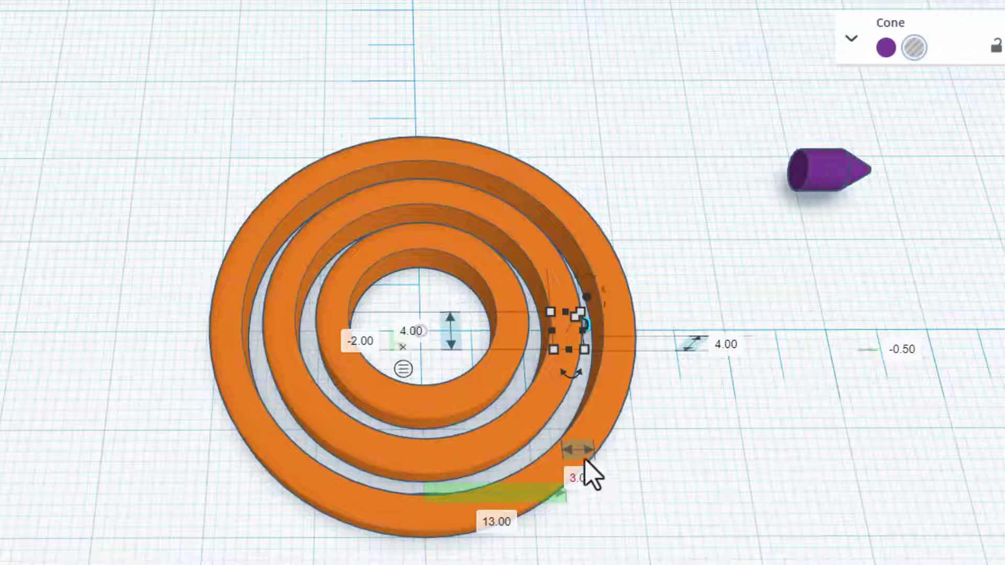
{"action": "left_click", "coordinate": [491, 522]}
{"action": "type", "text": "10"}
{"action": "key", "text": "Return"}
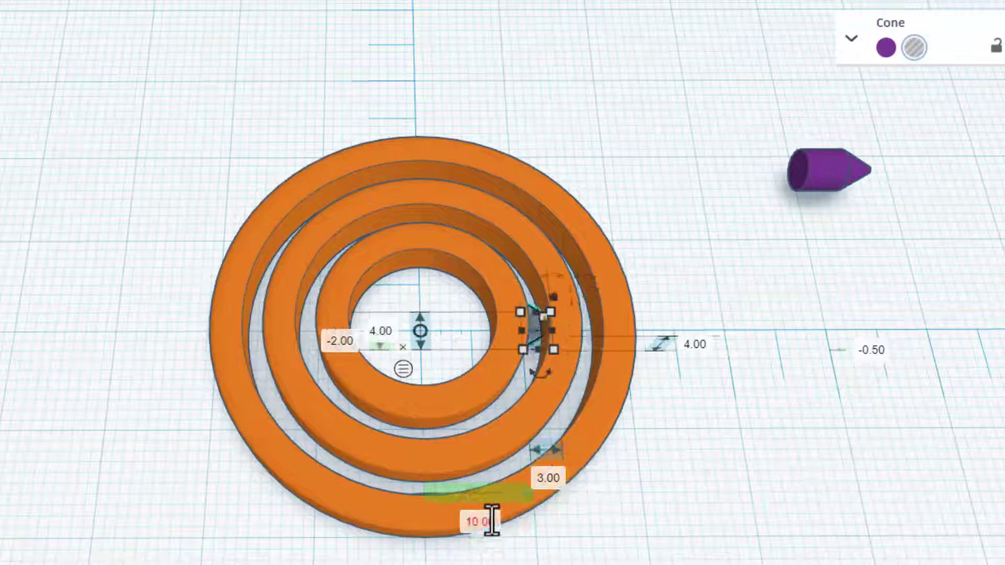
{"action": "scroll", "coordinate": [523, 343], "scroll_direction": "up", "scroll_amount": 4}
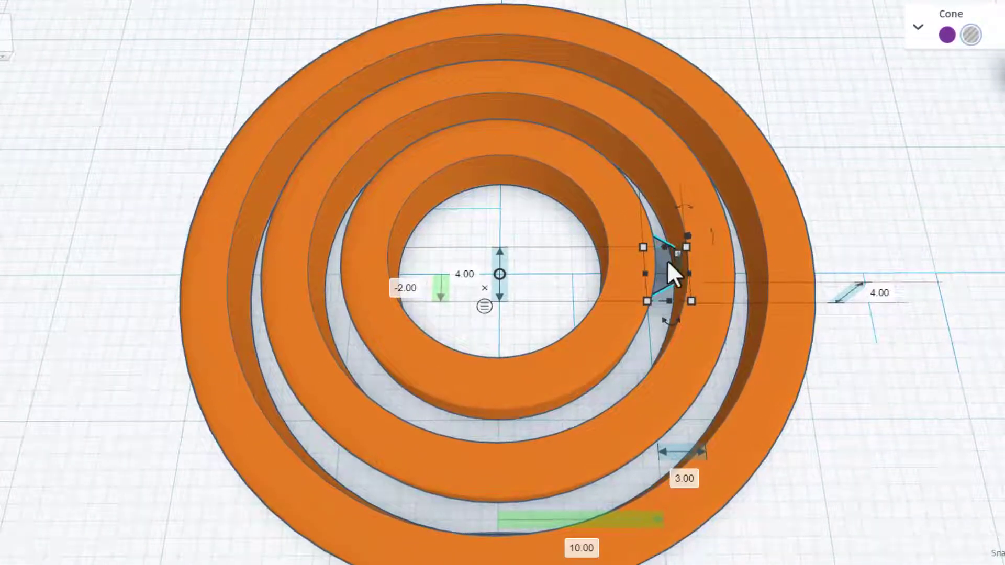
Set the hole cone's sideways distance from the ruler origin to 11.5, so it sits in the middle ring's inner wall
{"action": "left_click", "coordinate": [578, 547]}
{"action": "type", "text": "11"}
{"action": "key", "text": "Return"}
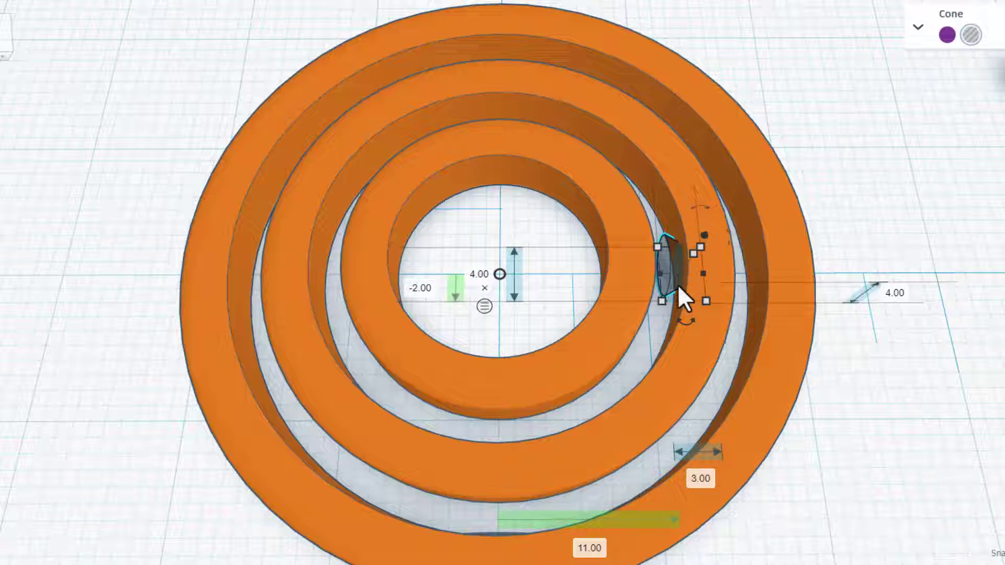
{"action": "left_click", "coordinate": [588, 548]}
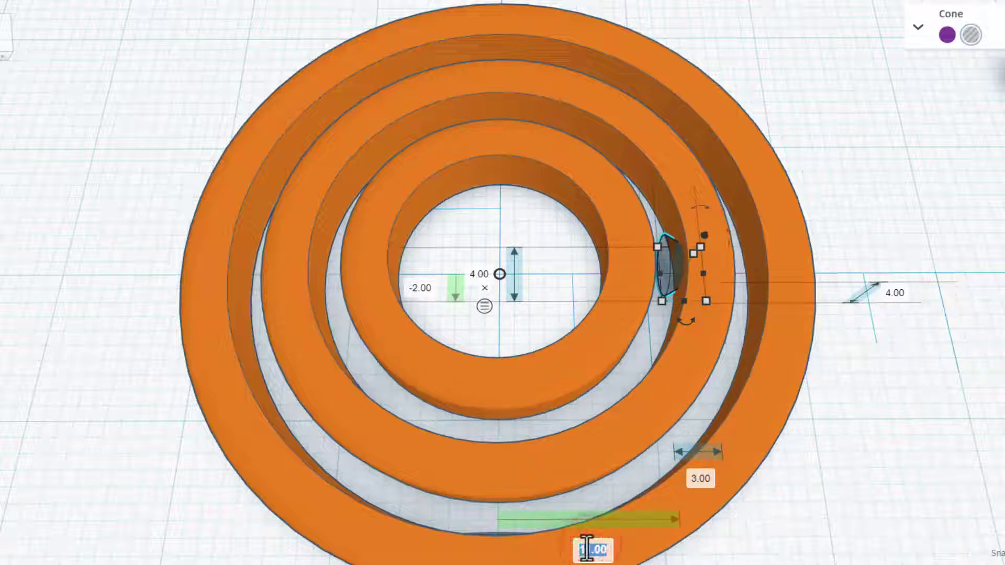
{"action": "type", "text": ".5"}
{"action": "key", "text": "Return"}
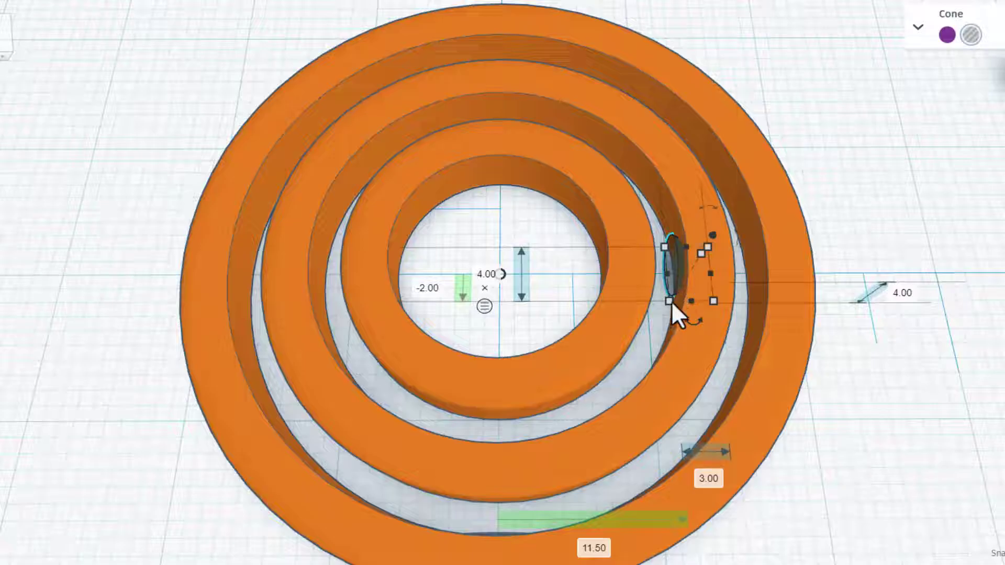
{"action": "right_click_drag", "start_coordinate": [666, 312], "coordinate": [670, 265]}
{"action": "right_click_drag", "start_coordinate": [373, 259], "coordinate": [367, 250]}
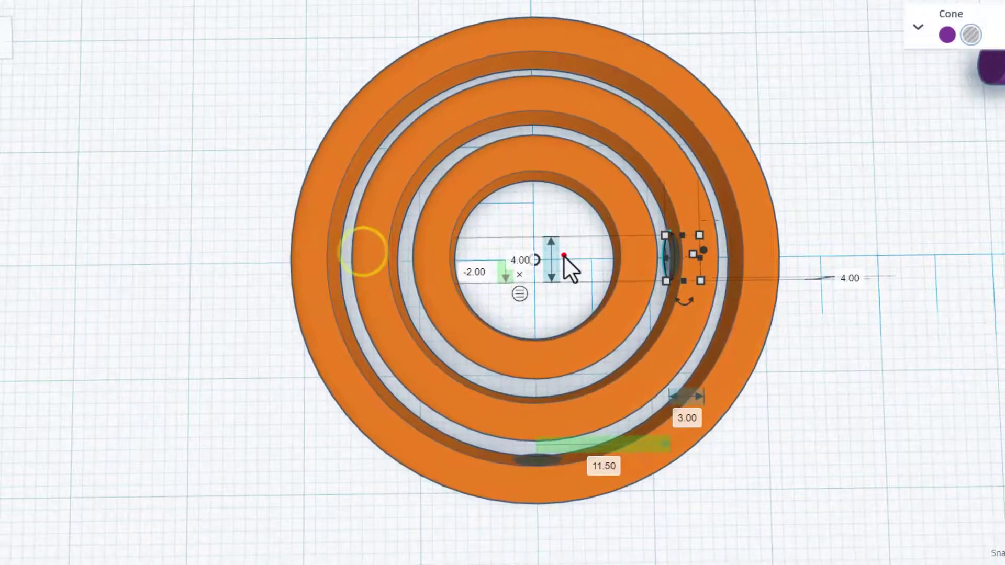
With the ruler flipped to measure the opposite way, duplicate the hole cone and move the copy across the origin to the other side
{"action": "left_click", "coordinate": [562, 256]}
{"action": "left_click", "coordinate": [535, 260]}
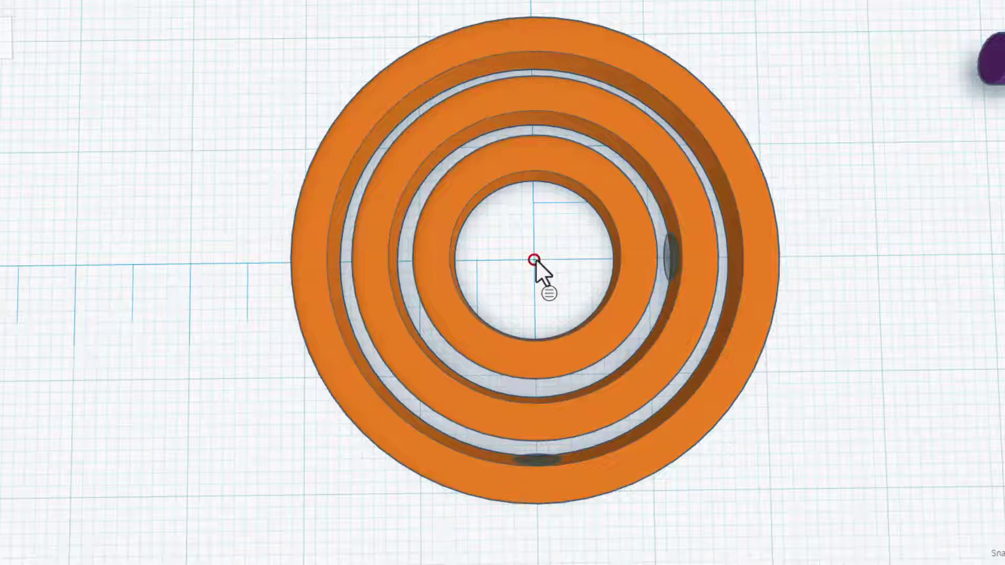
{"action": "left_click", "coordinate": [672, 267]}
{"action": "key", "text": "shift+Left"}
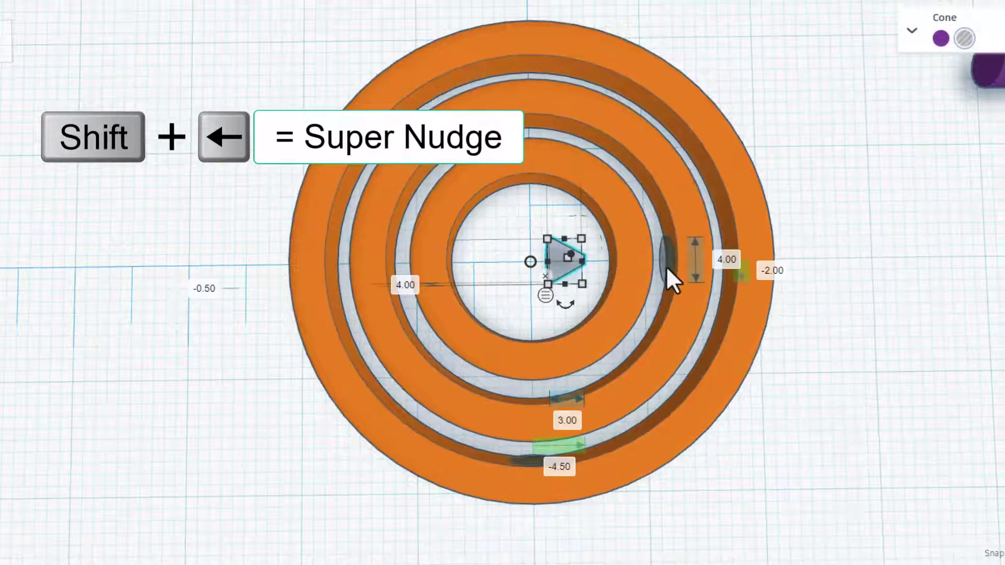
{"action": "key", "text": "shift+Left"}
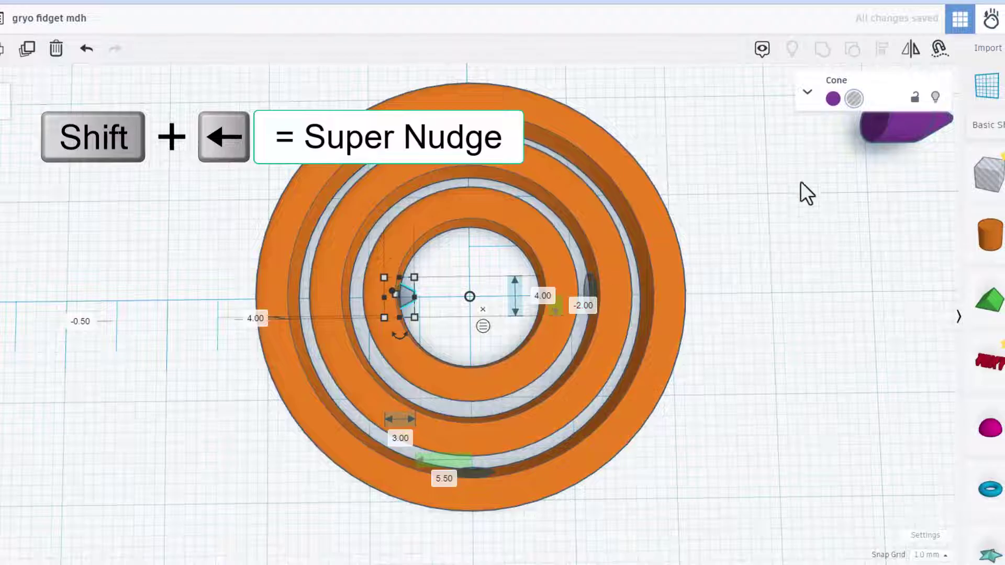
Mirror the copied hole cone sideways so its tip points outward from the ring center
{"action": "left_click", "coordinate": [910, 48]}
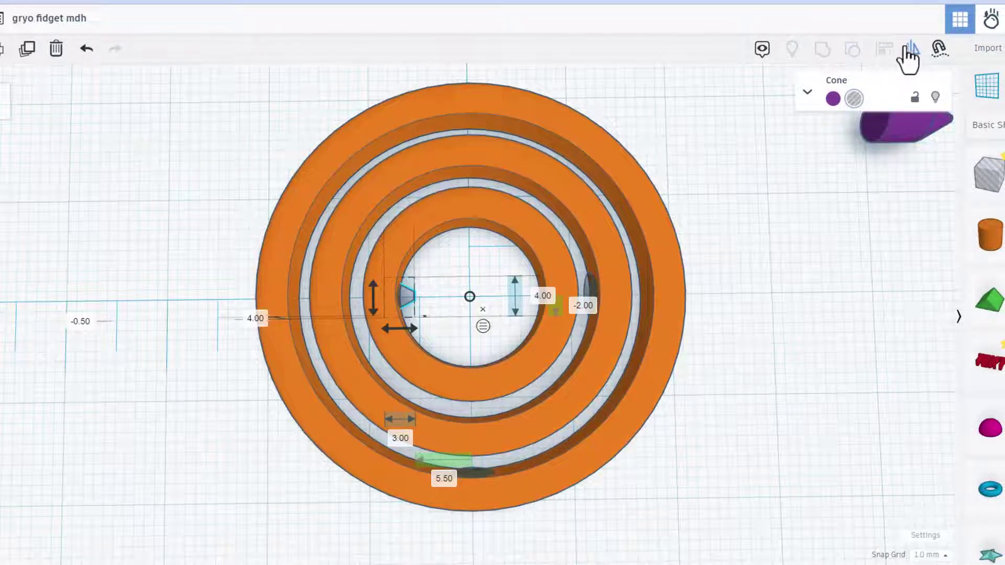
{"action": "left_click", "coordinate": [408, 326]}
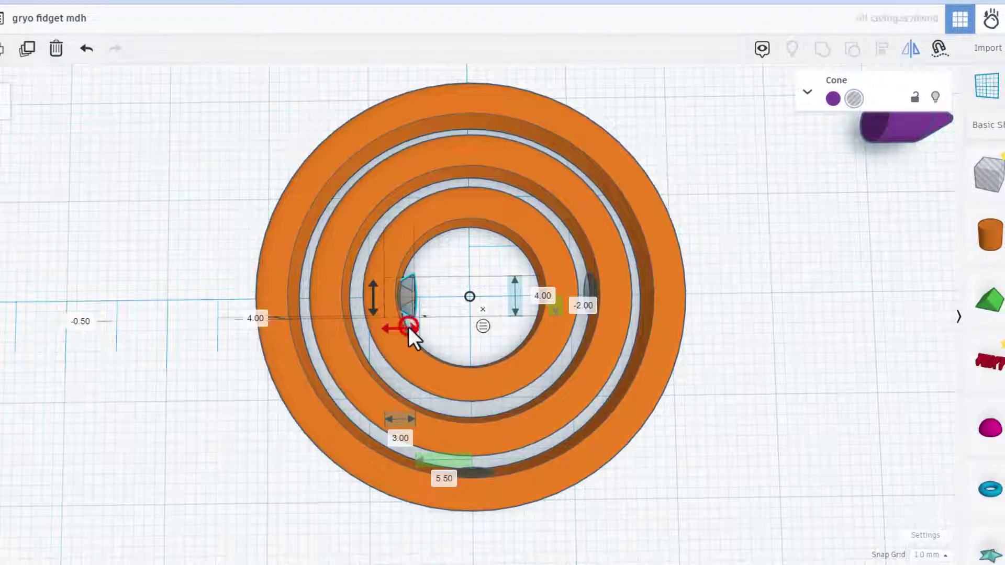
{"action": "left_click", "coordinate": [460, 265]}
Set the mirrored hole cone's sideways distance from the ruler origin to 11.5
{"action": "left_click", "coordinate": [405, 299]}
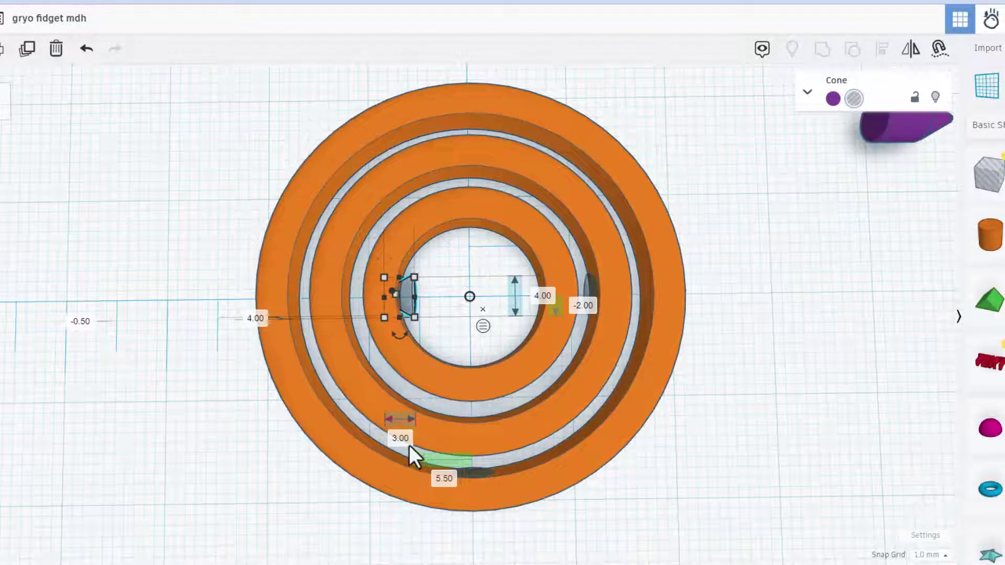
{"action": "left_click", "coordinate": [444, 479]}
{"action": "type", "text": "11.5"}
{"action": "key", "text": "Return"}
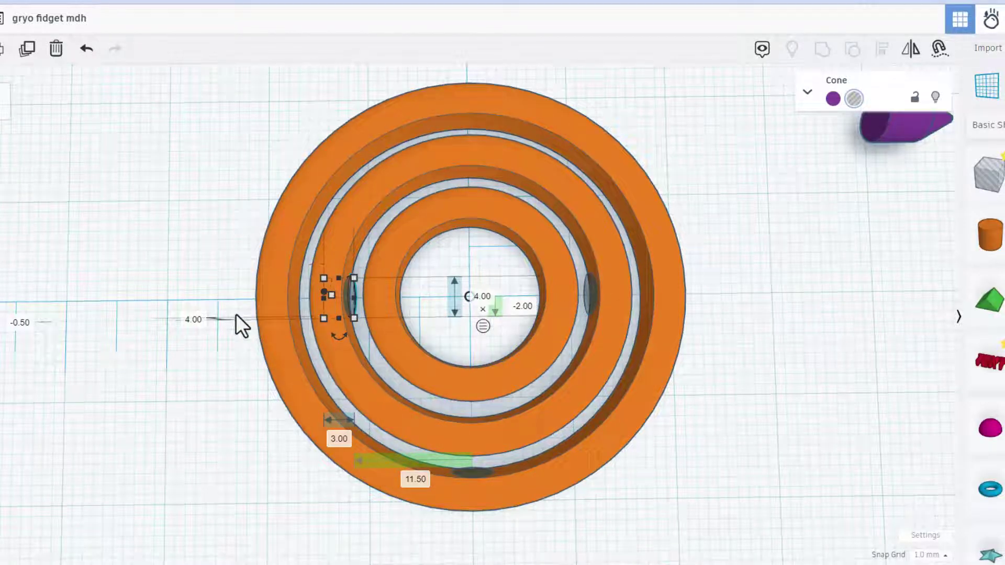
Cycle the ruler through its orientations until its sideways axis extends in the original direction, toward the first hole cone
{"action": "left_click", "coordinate": [467, 297]}
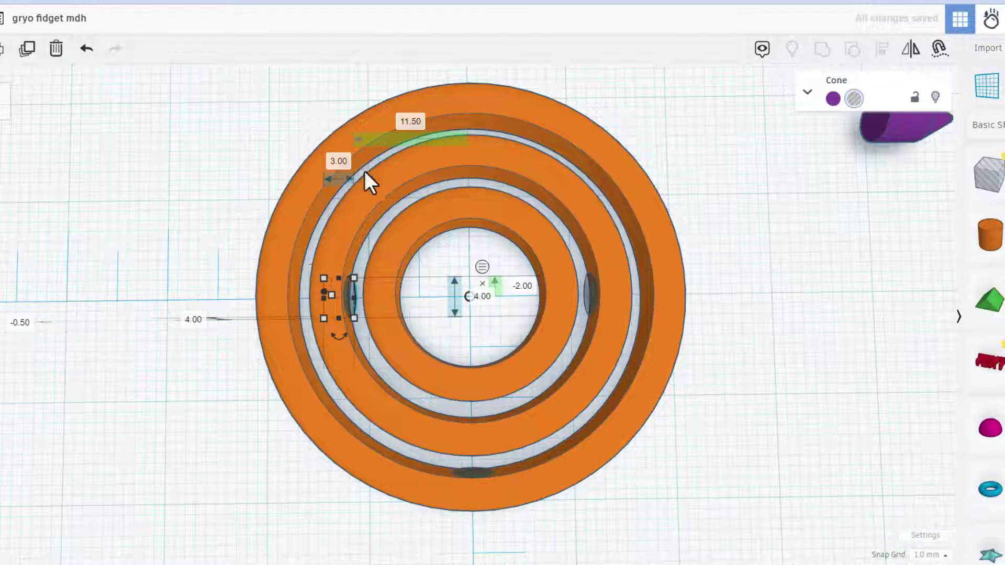
{"action": "left_click", "coordinate": [468, 298]}
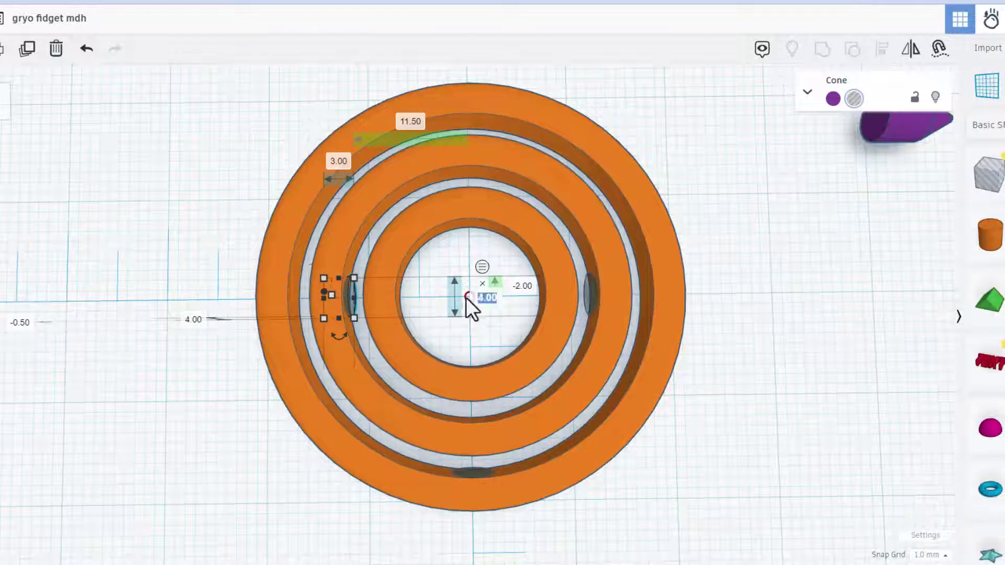
{"action": "key", "text": "Escape"}
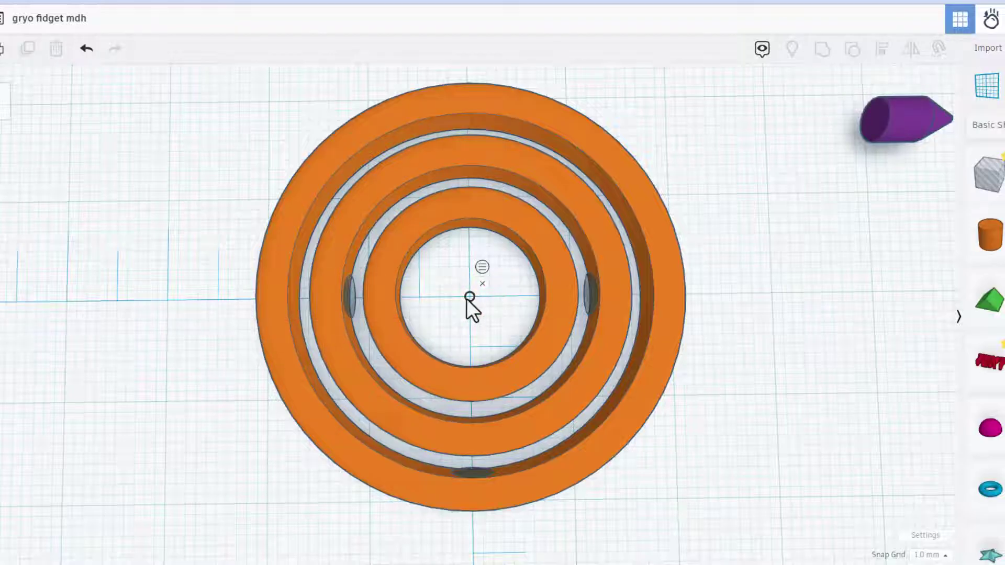
{"action": "left_click", "coordinate": [468, 298]}
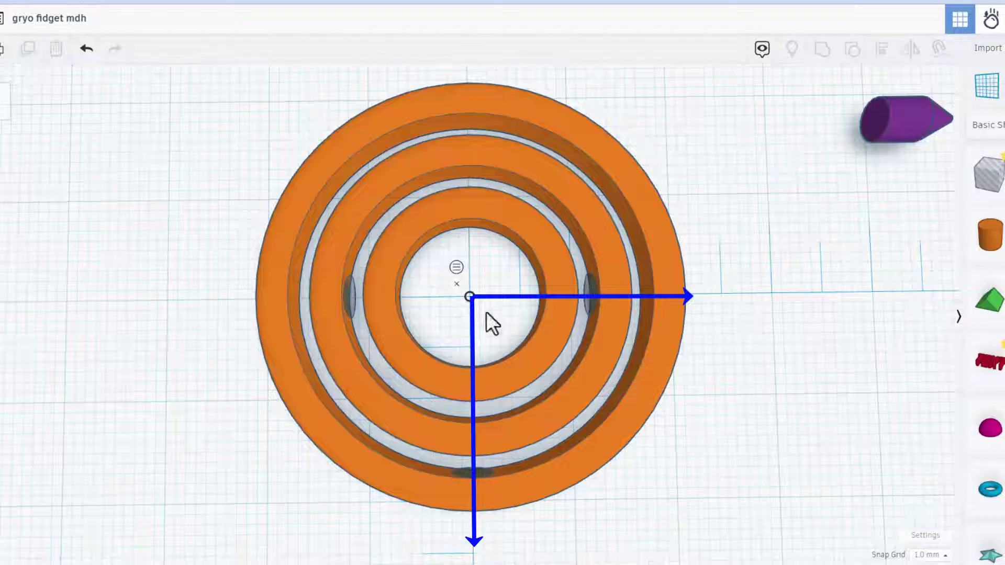
{"action": "left_click", "coordinate": [469, 299]}
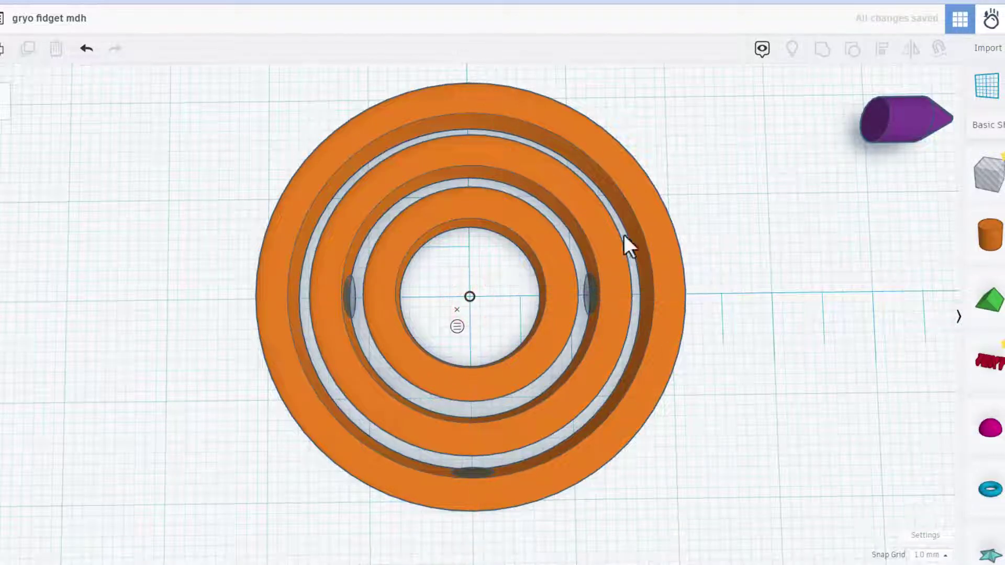
{"action": "left_click", "coordinate": [813, 241]}
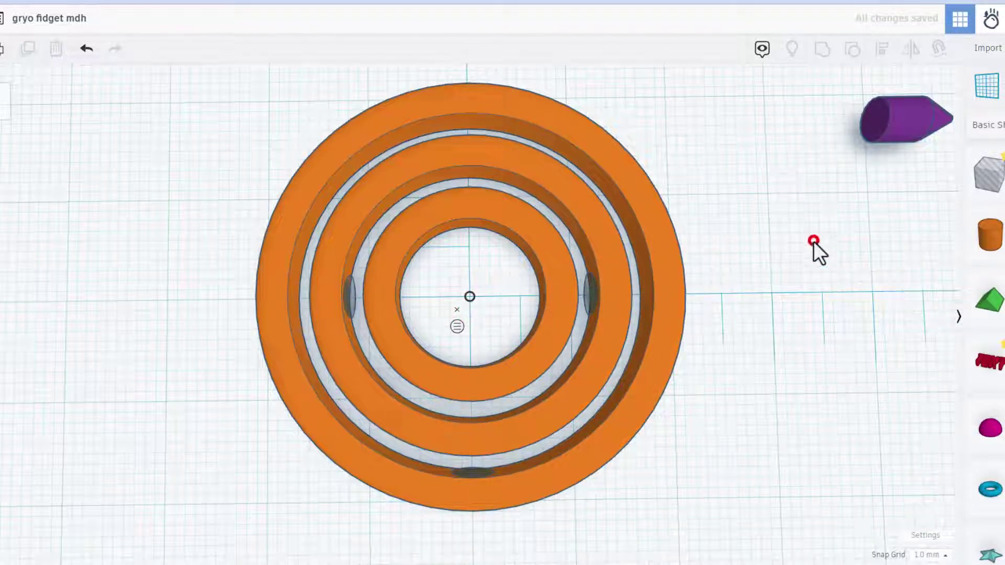
Duplicate the two opposing hole cones together and rotate the copied pair 90° around the ring center
{"action": "left_click", "coordinate": [350, 296]}
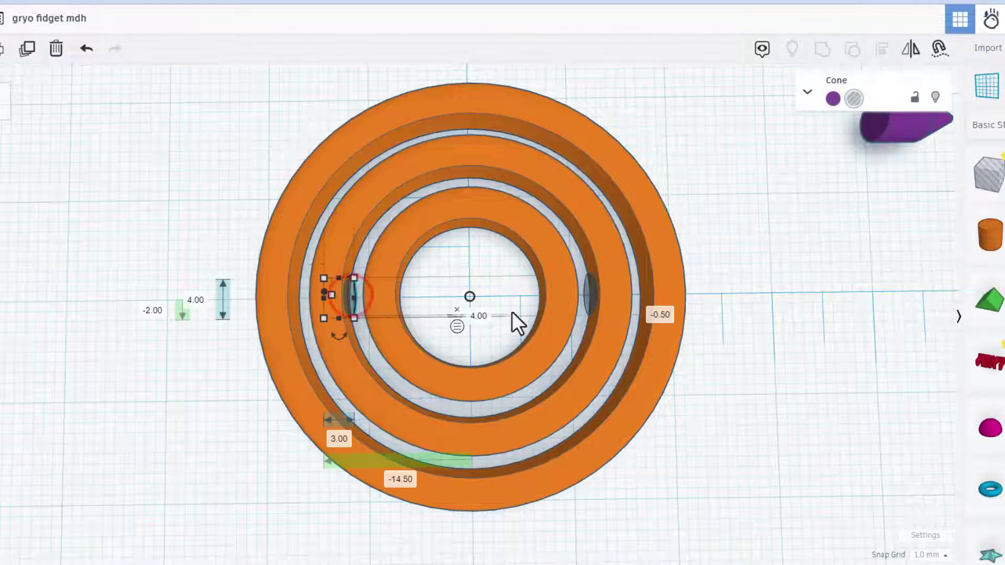
{"action": "left_click", "coordinate": [586, 301], "text": "shift"}
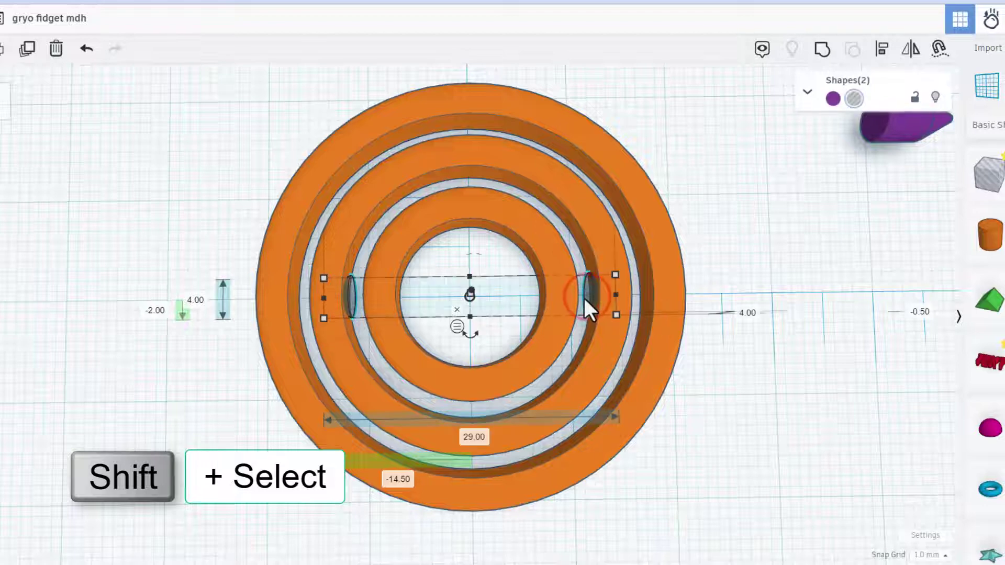
{"action": "key", "text": "ctrl+d"}
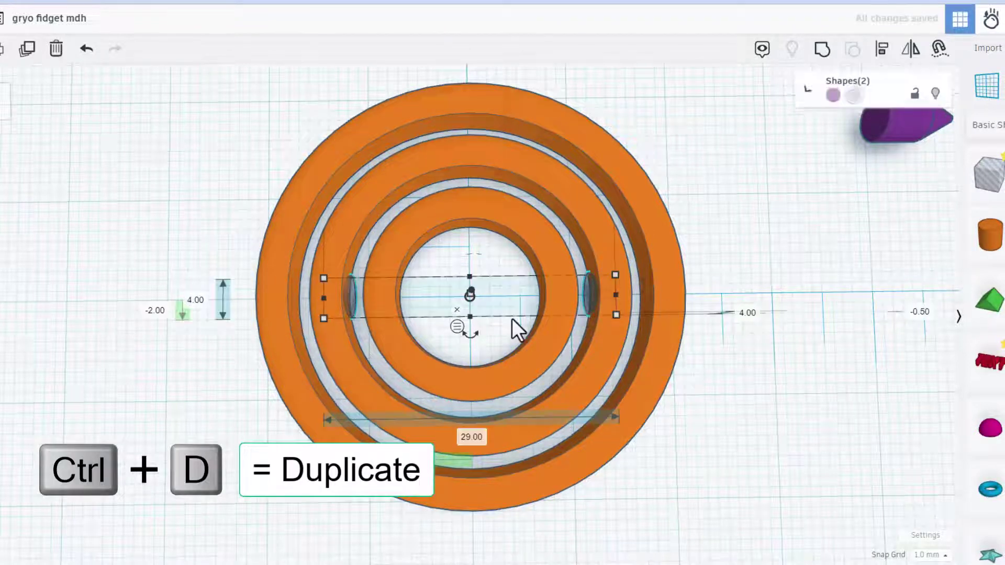
{"action": "left_click_drag", "start_coordinate": [471, 331], "coordinate": [498, 291]}
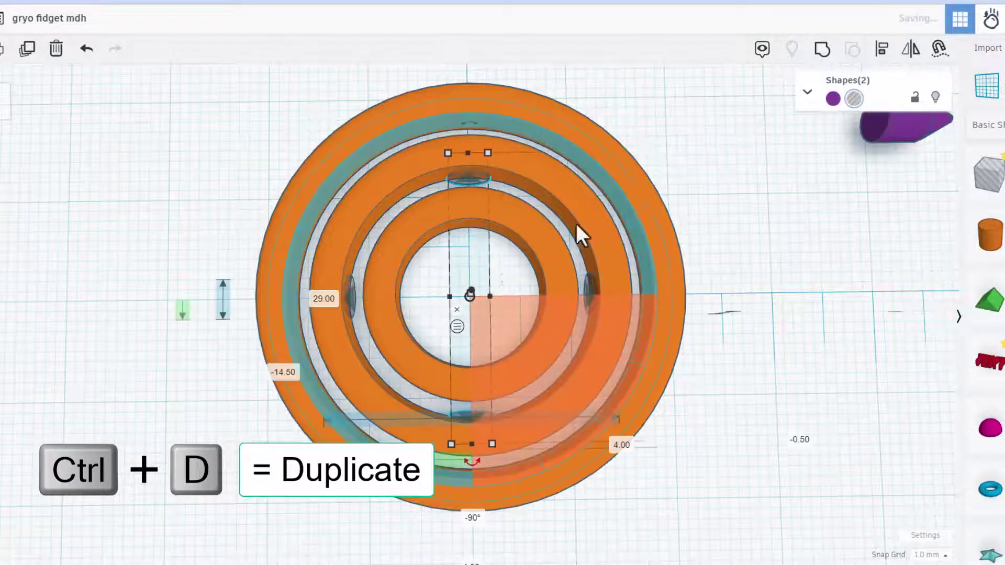
{"action": "left_click", "coordinate": [686, 170]}
Try distances of 20, 17 and 16 from the ruler origin for the rear hole cone to fit the outermost ring
{"action": "left_click", "coordinate": [465, 177]}
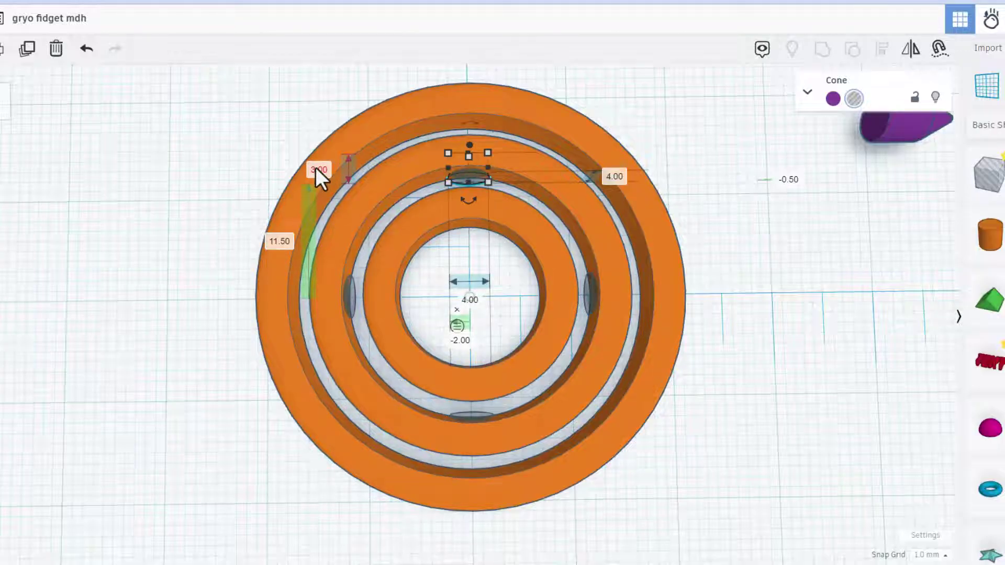
{"action": "left_click", "coordinate": [275, 242]}
{"action": "type", "text": "20"}
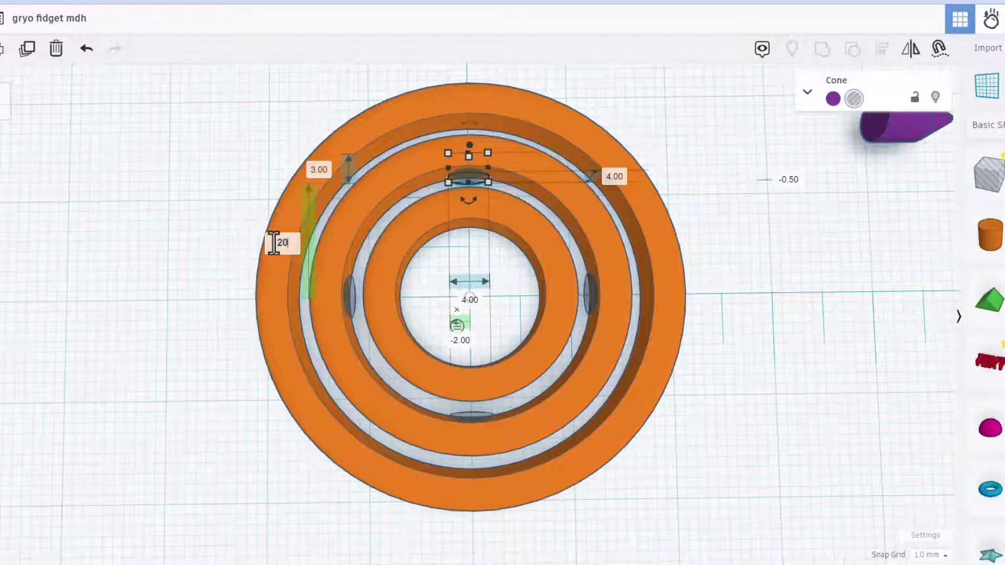
{"action": "key", "text": "Return"}
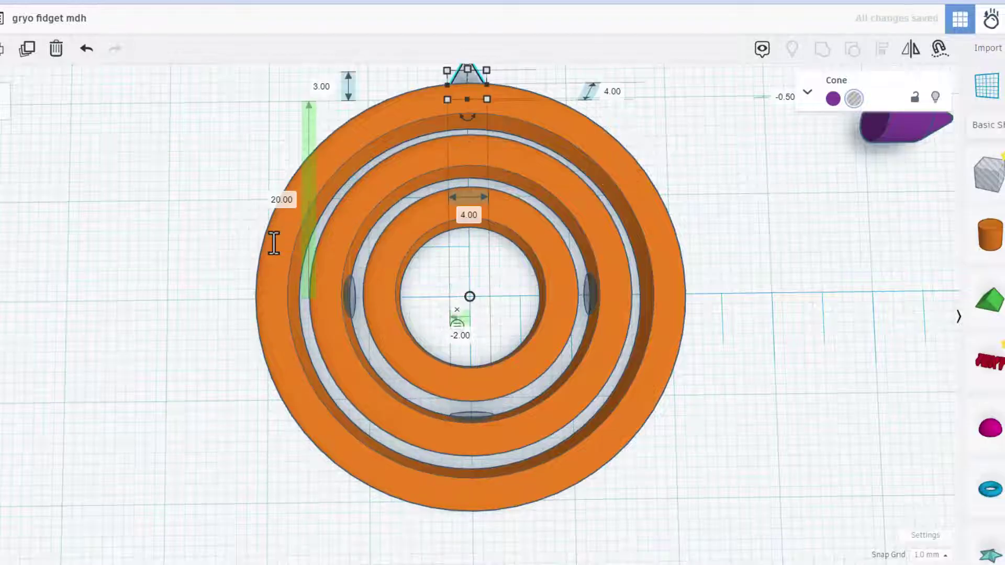
{"action": "left_click", "coordinate": [278, 198]}
{"action": "type", "text": "17"}
{"action": "key", "text": "Return"}
{"action": "left_click", "coordinate": [284, 216]}
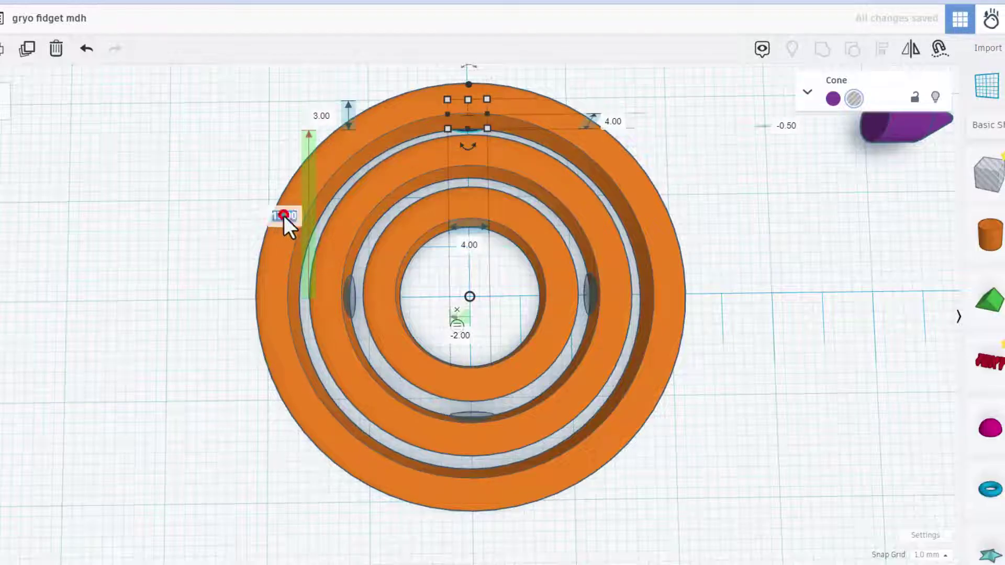
{"action": "type", "text": "16"}
{"action": "key", "text": "Return"}
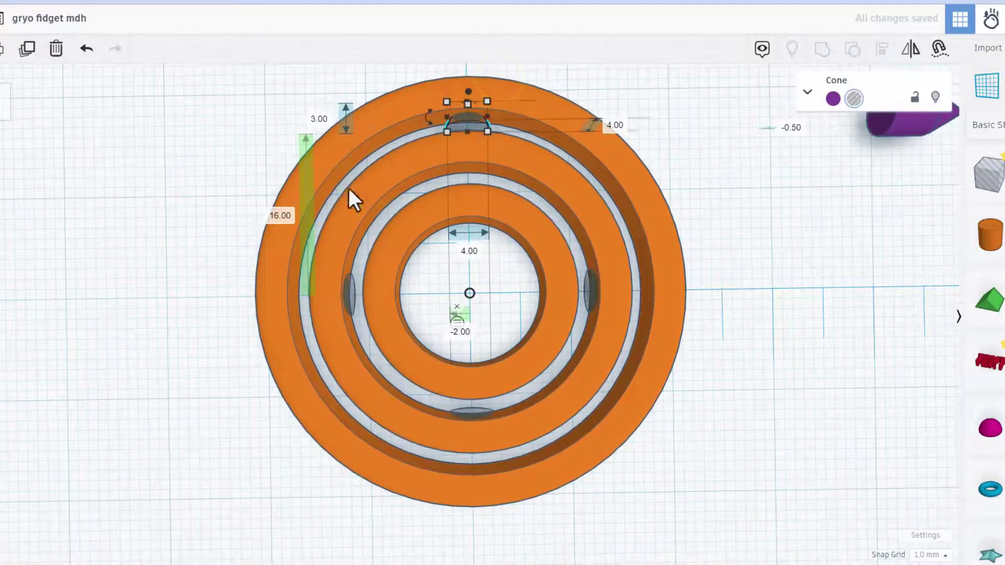
Set the rear hole cone's distance from the ruler origin to 16.5, in the outermost ring's inner wall
{"action": "left_click", "coordinate": [283, 216]}
{"action": "type", "text": "16.5"}
{"action": "key", "text": "Return"}
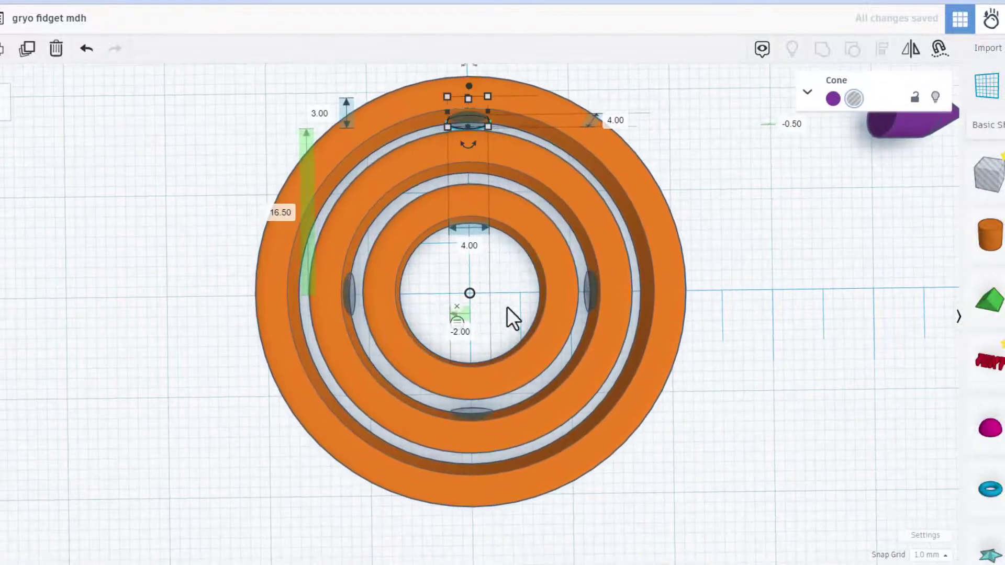
{"action": "left_click", "coordinate": [503, 312]}
Flip the ruler to measure from the front hole cone's near edge and set that cone's distance from the origin to 16.5
{"action": "left_click", "coordinate": [476, 414]}
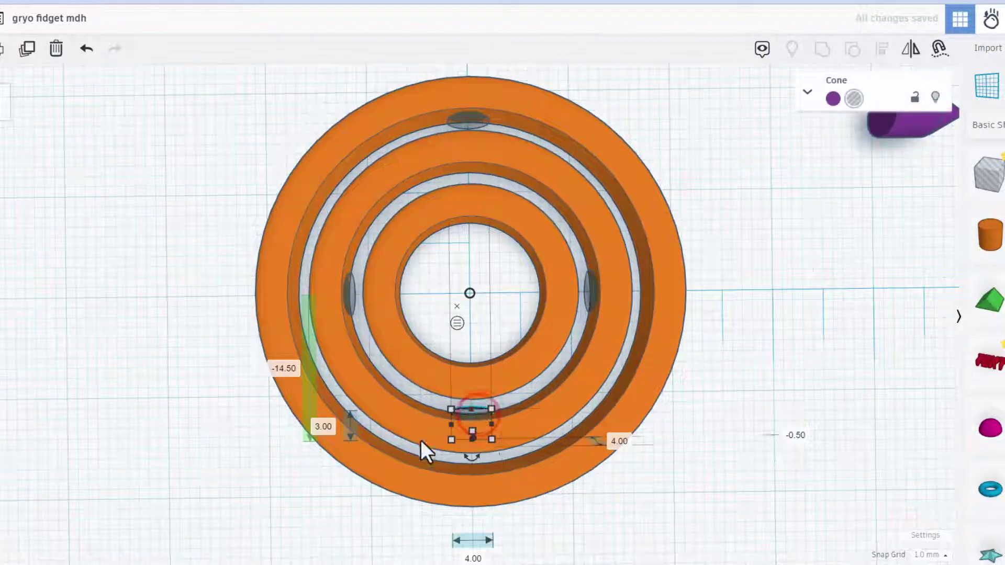
{"action": "scroll", "coordinate": [427, 433], "scroll_direction": "down", "scroll_amount": 1}
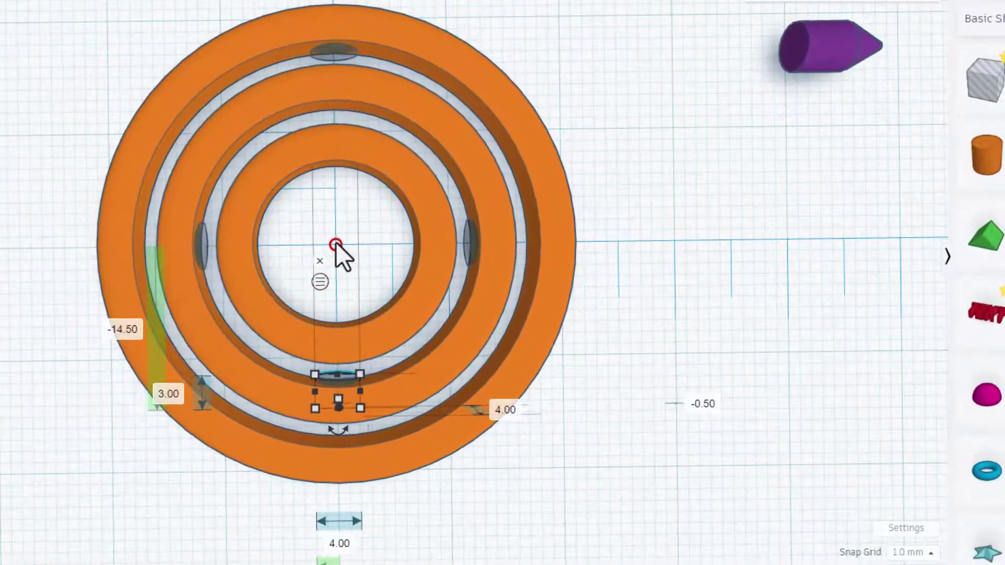
{"action": "left_click", "coordinate": [466, 308]}
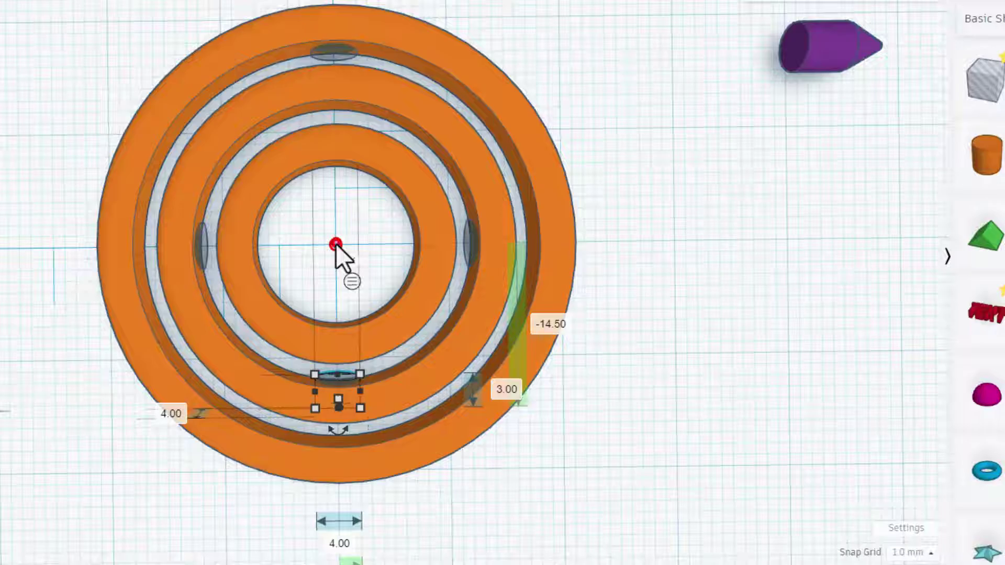
{"action": "left_click", "coordinate": [336, 244]}
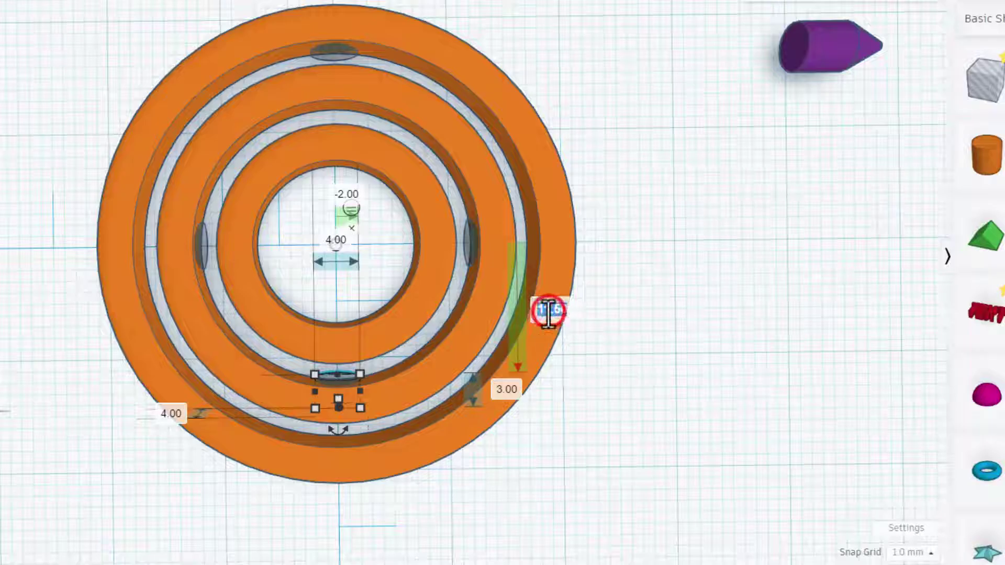
{"action": "type", "text": "16.5"}
{"action": "key", "text": "Return"}
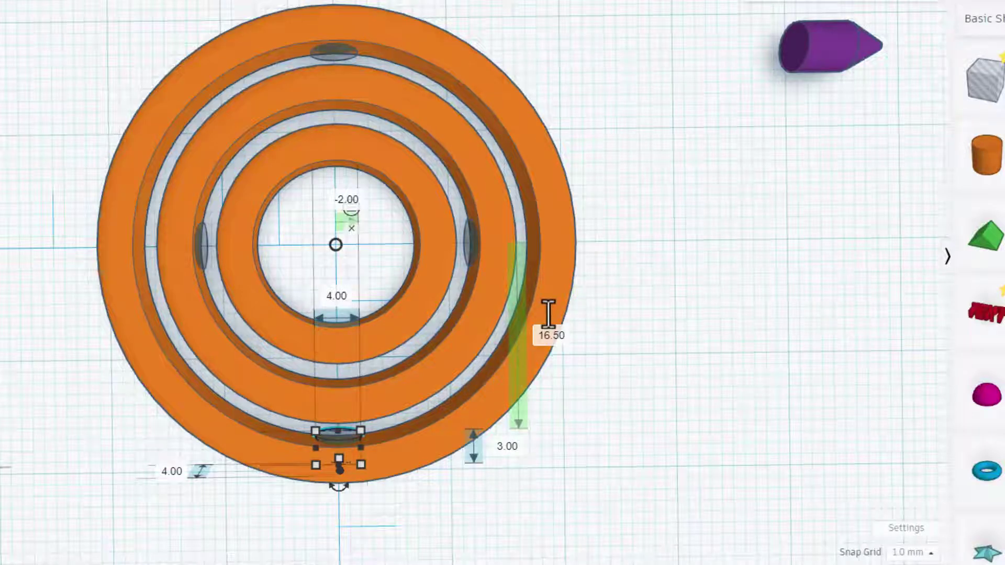
{"action": "left_click", "coordinate": [566, 292]}
Remove the ruler from the workplane
{"action": "right_click_drag", "start_coordinate": [673, 356], "coordinate": [632, 497]}
{"action": "left_click", "coordinate": [625, 498]}
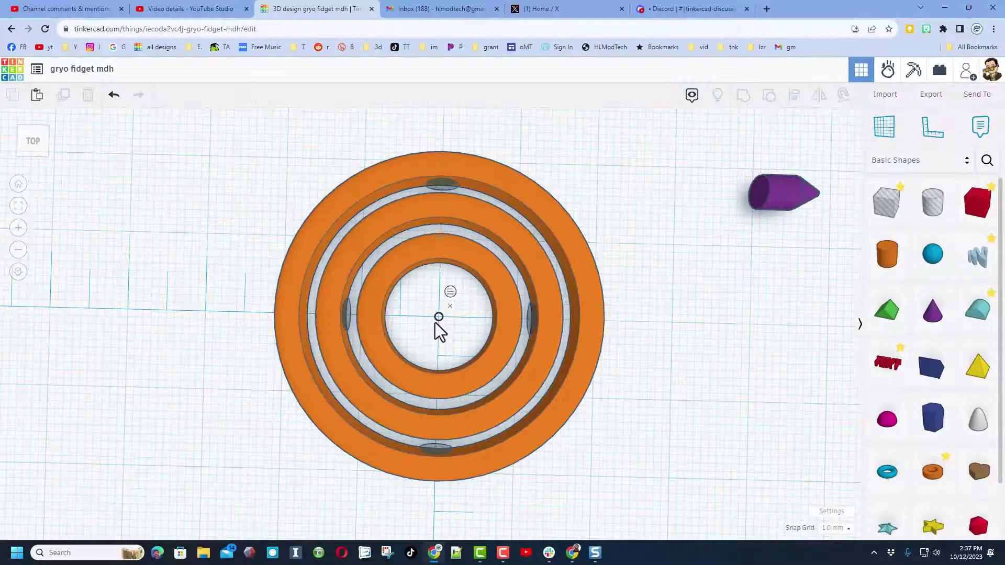
{"action": "left_click", "coordinate": [449, 304]}
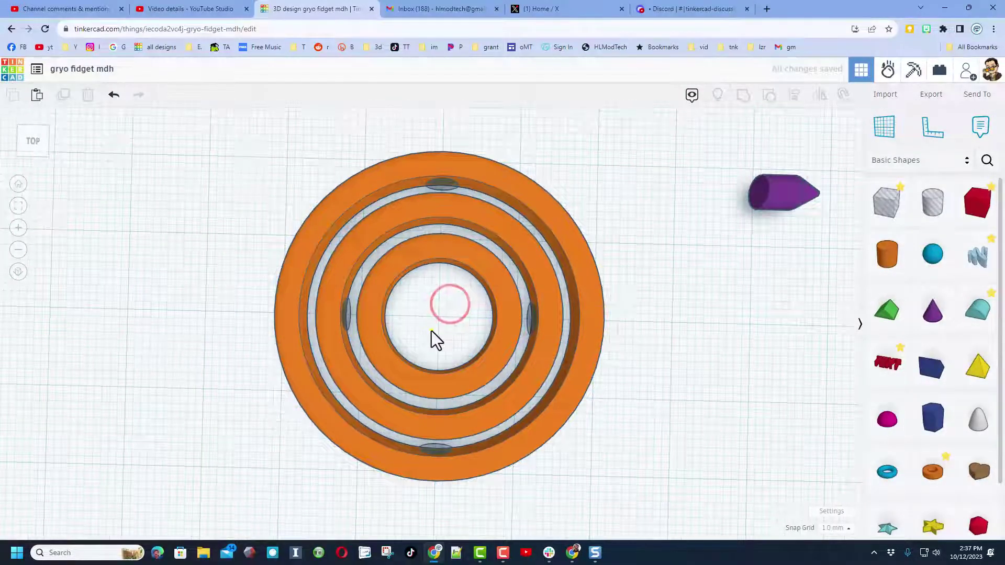
{"action": "right_click_drag", "start_coordinate": [431, 331], "coordinate": [432, 319]}
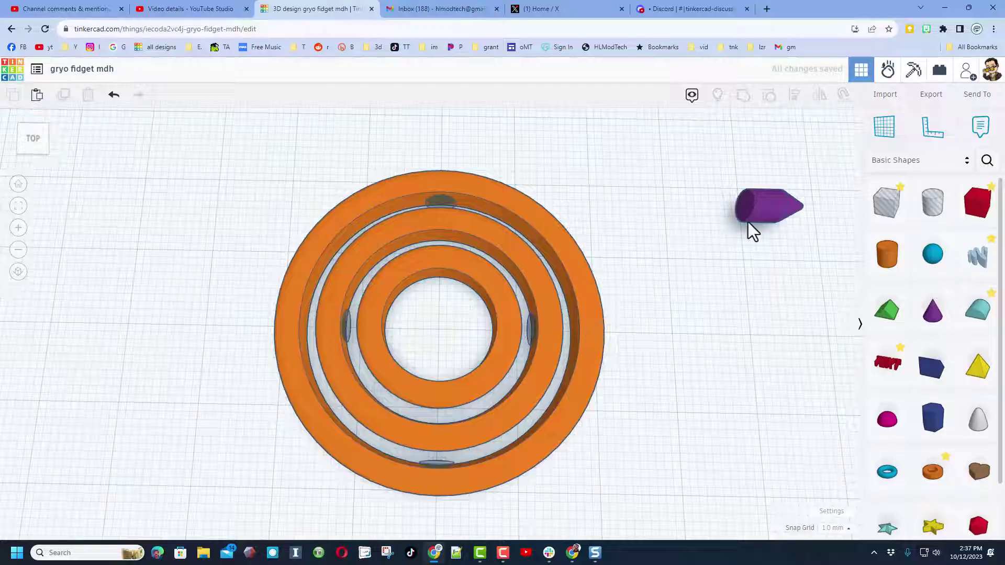
Duplicate the purple pivot, shift the copy just in front of the original and mirror it lengthwise so its tip points the opposite way
{"action": "left_click", "coordinate": [768, 215]}
{"action": "key", "text": "ctrl+d"}
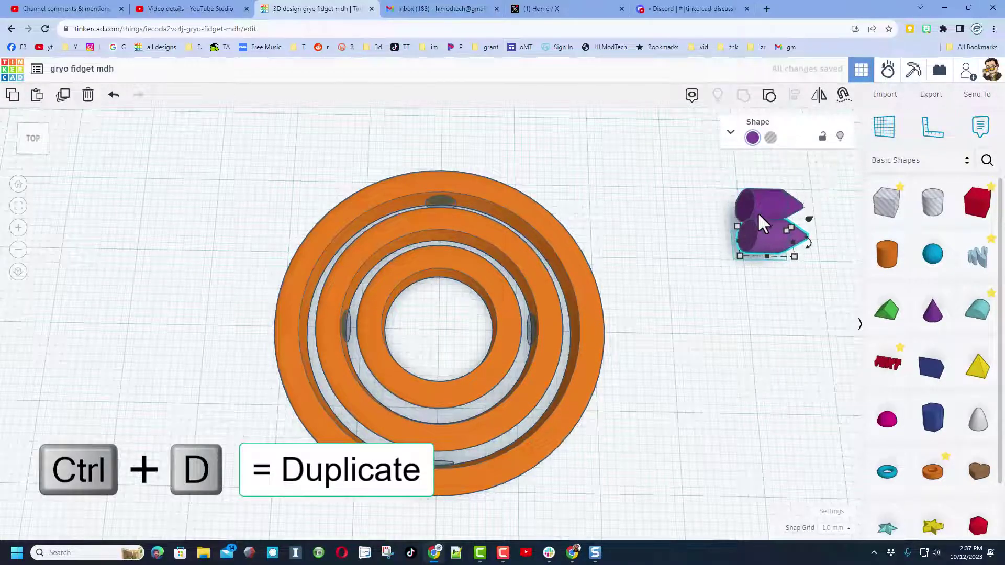
{"action": "key", "text": "Down"}
{"action": "key", "text": "Down"}
{"action": "key", "text": "Down"}
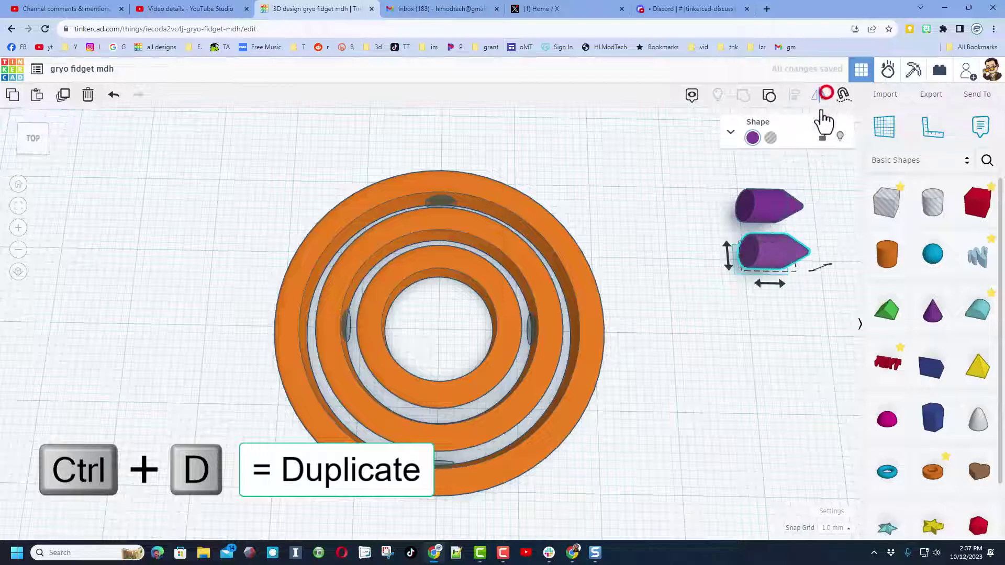
{"action": "left_click", "coordinate": [770, 285]}
Duplicate the pair of opposed pivots, move the copies well in front of the originals and rotate them 90°
{"action": "left_click_drag", "start_coordinate": [691, 194], "coordinate": [778, 297]}
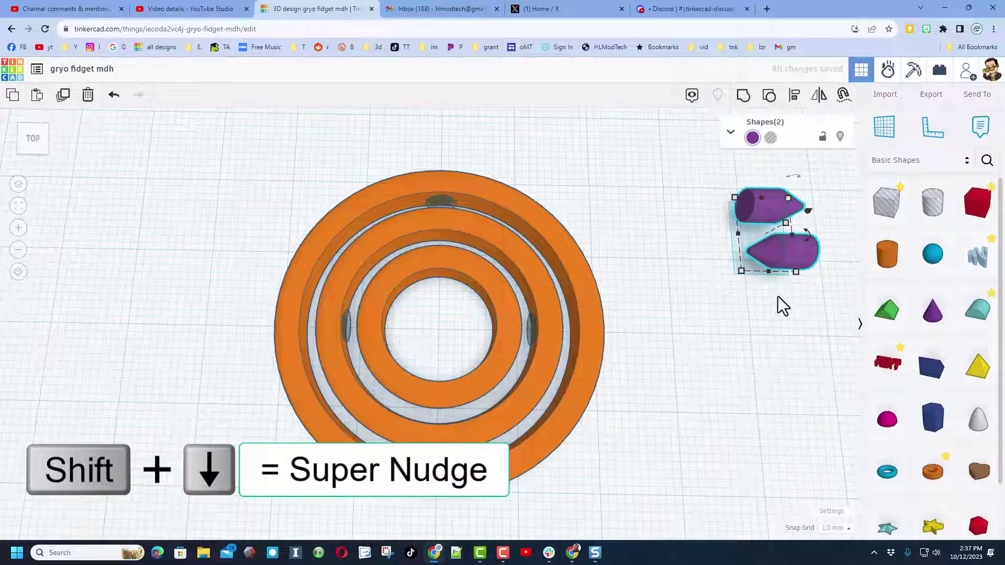
{"action": "key", "text": "ctrl+d"}
{"action": "key", "text": "shift+Down"}
{"action": "key", "text": "shift+Down"}
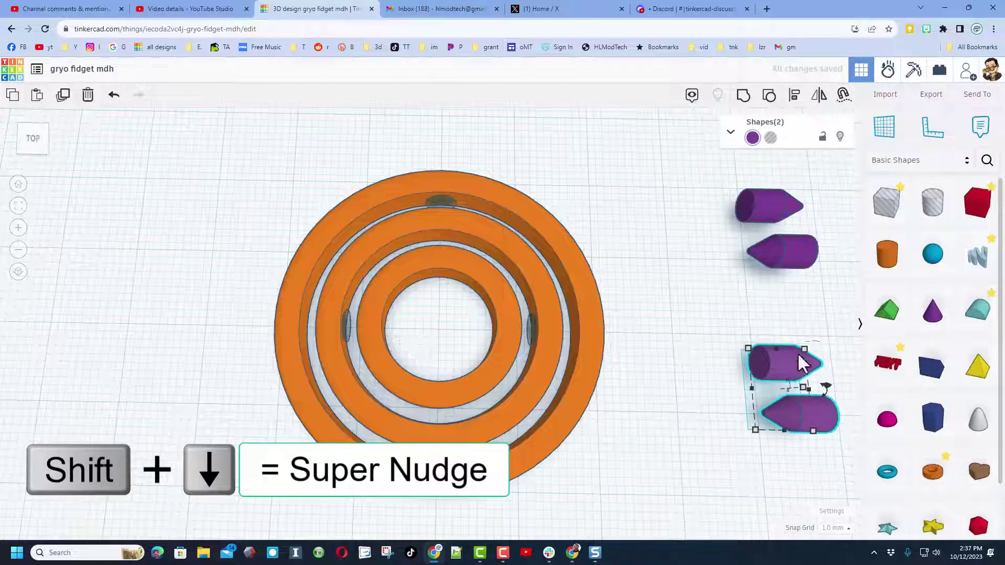
{"action": "left_click_drag", "start_coordinate": [825, 393], "coordinate": [789, 442]}
{"action": "left_click", "coordinate": [673, 470]}
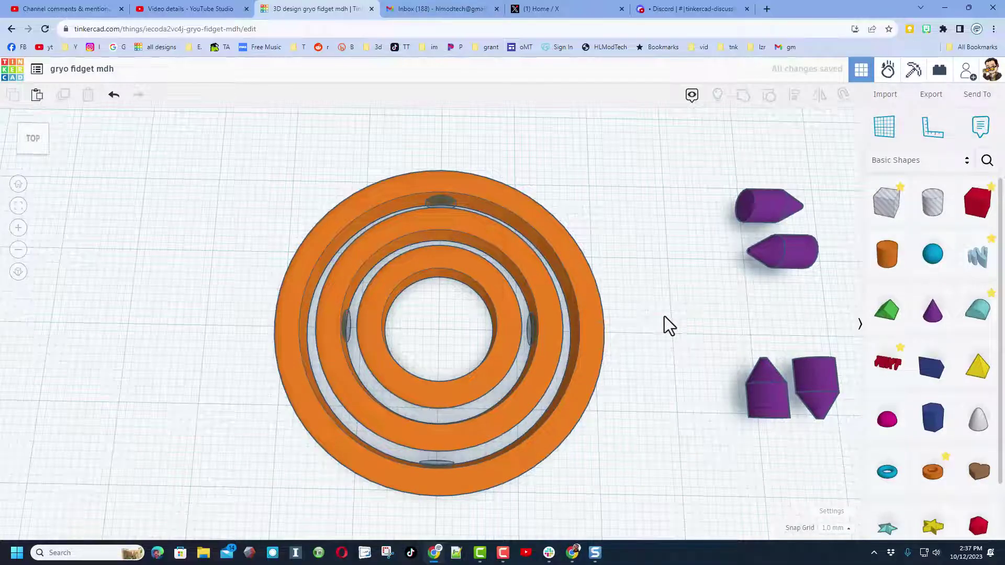
Align the right-pointing pivot to the middle ring's right hole cone: centred front to back, flush at the outer tip and matched in height
{"action": "left_click", "coordinate": [760, 210]}
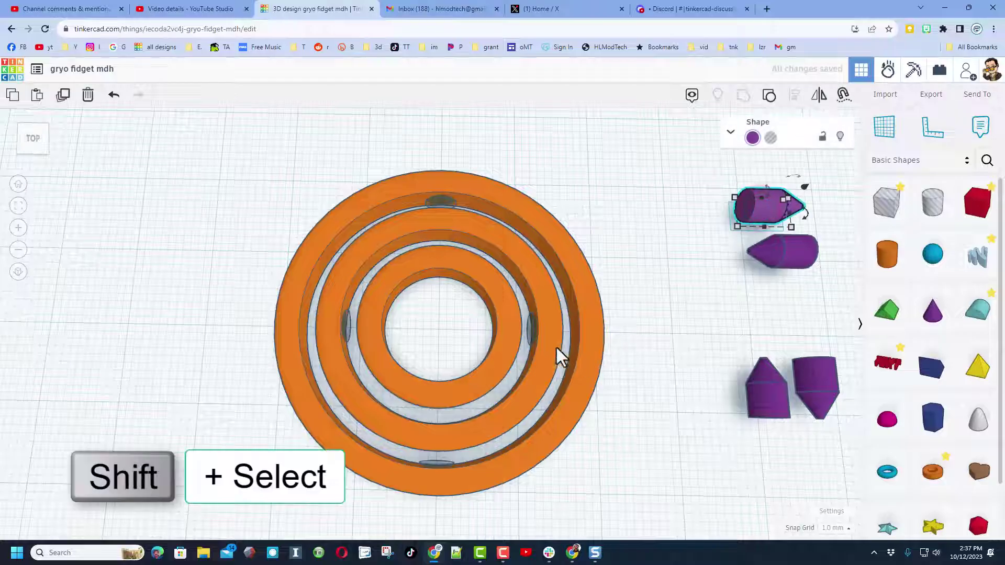
{"action": "left_click", "coordinate": [533, 330], "text": "shift"}
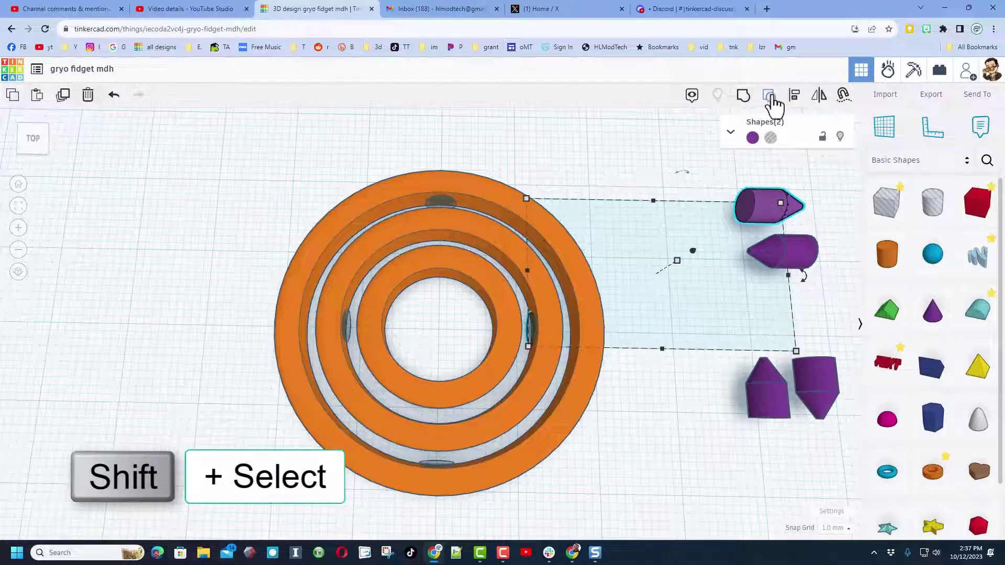
{"action": "left_click", "coordinate": [795, 95]}
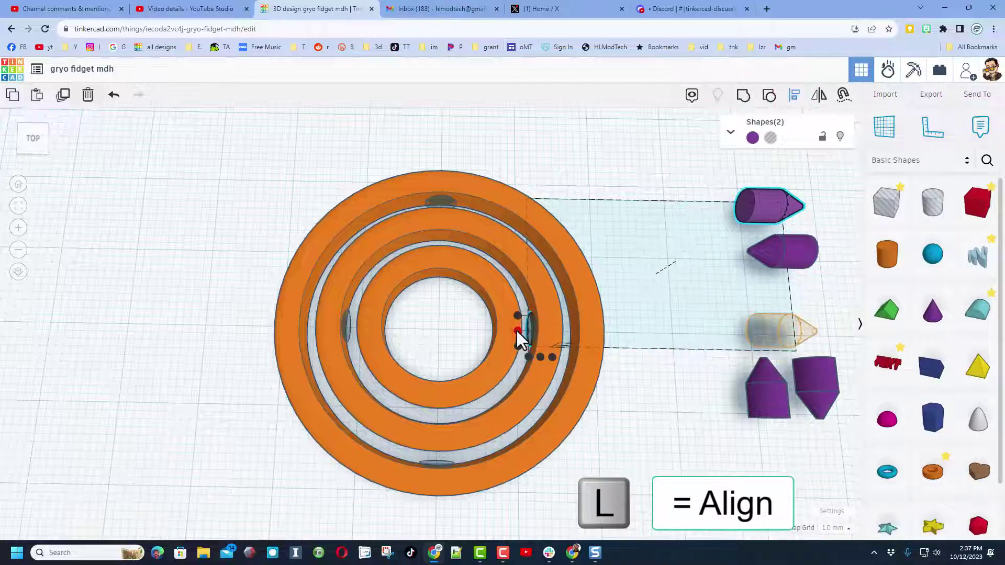
{"action": "left_click", "coordinate": [517, 329]}
{"action": "left_click", "coordinate": [549, 360]}
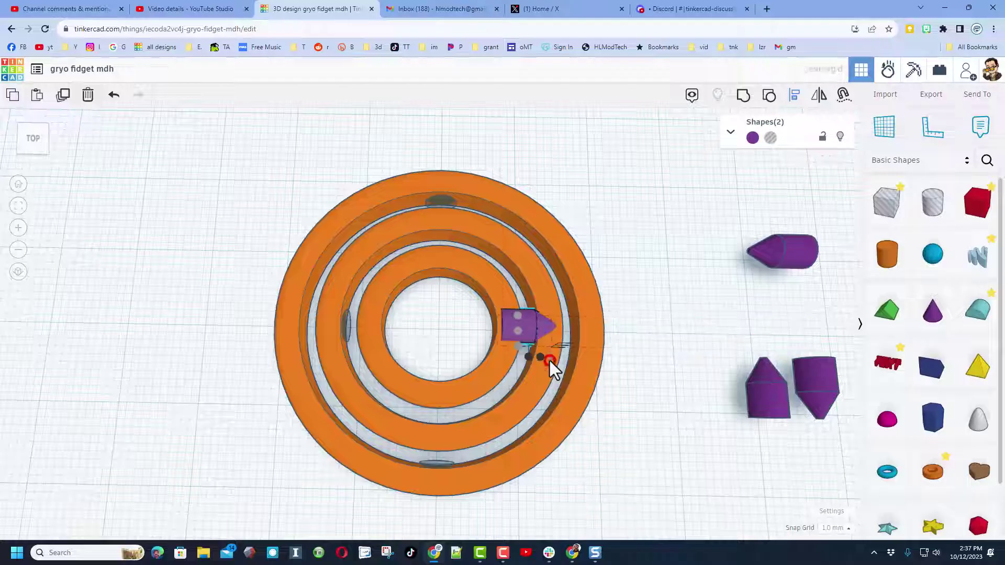
{"action": "right_click_drag", "start_coordinate": [633, 337], "coordinate": [652, 381]}
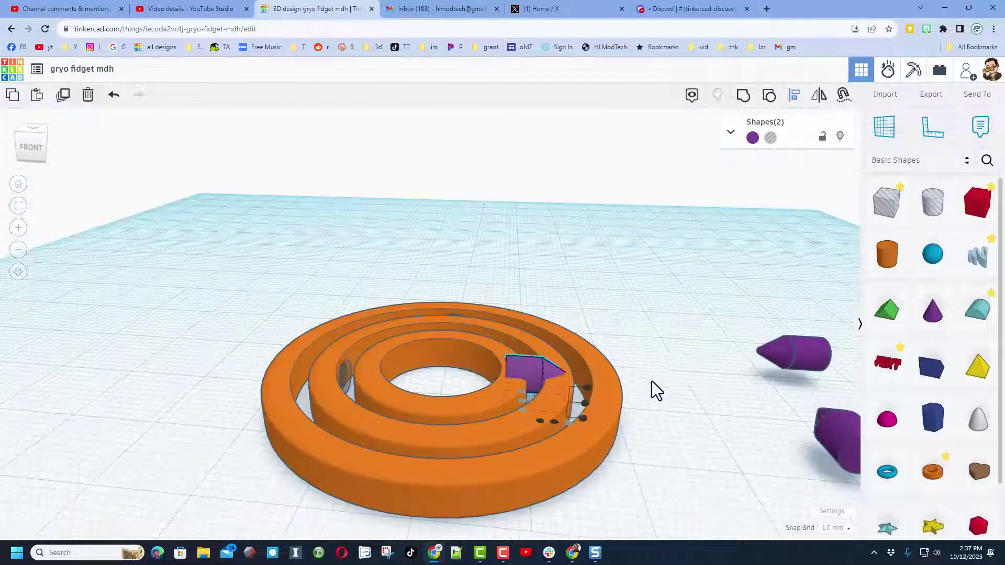
{"action": "left_click", "coordinate": [582, 419]}
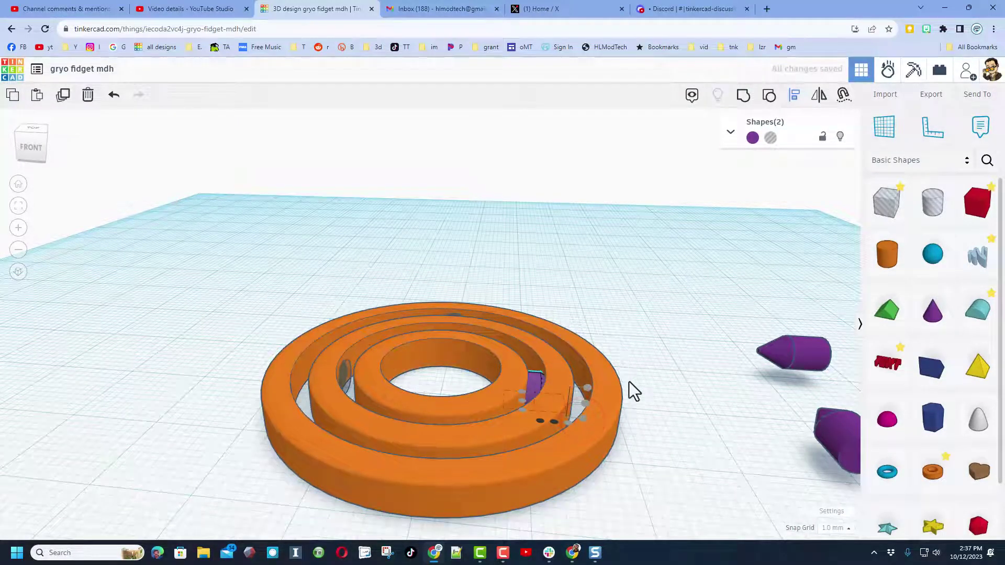
{"action": "right_click_drag", "start_coordinate": [623, 420], "coordinate": [639, 445]}
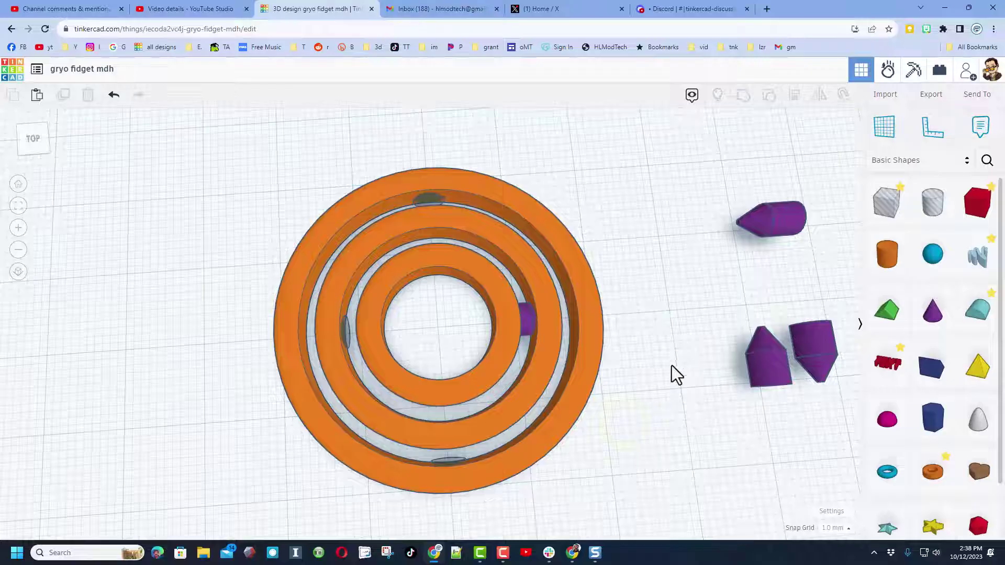
Align the rear-pointing pivot to the outermost ring's rear hole cone: centred sideways, flush at the rear tip and matched in height
{"action": "left_click", "coordinate": [421, 205]}
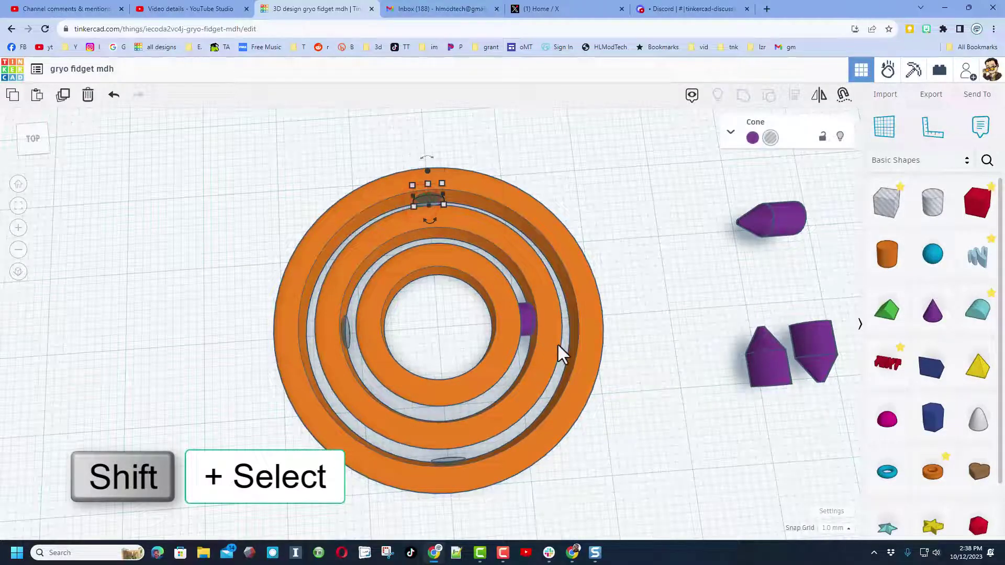
{"action": "left_click", "coordinate": [761, 356], "text": "shift"}
{"action": "key", "text": "l"}
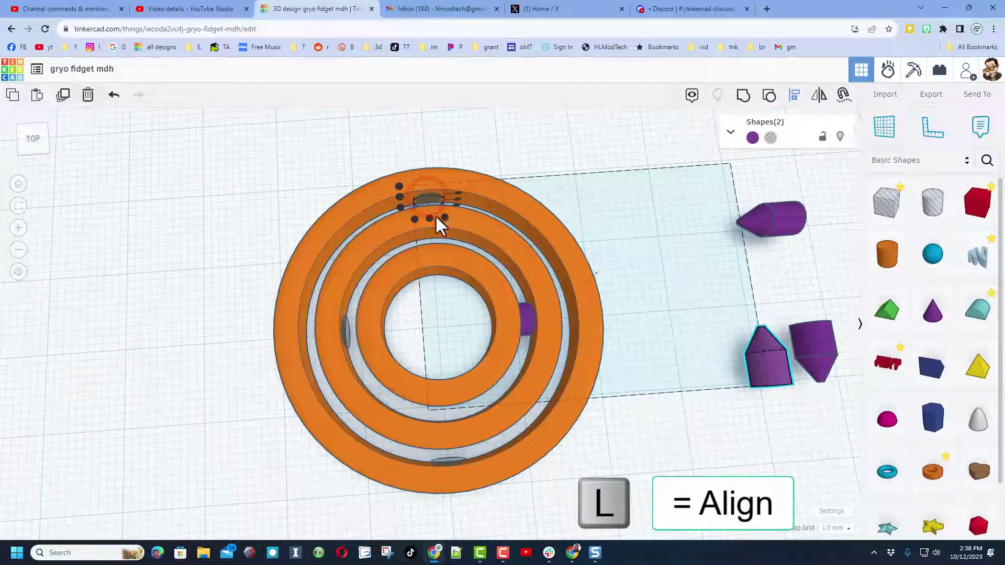
{"action": "left_click", "coordinate": [428, 219]}
{"action": "left_click", "coordinate": [399, 186]}
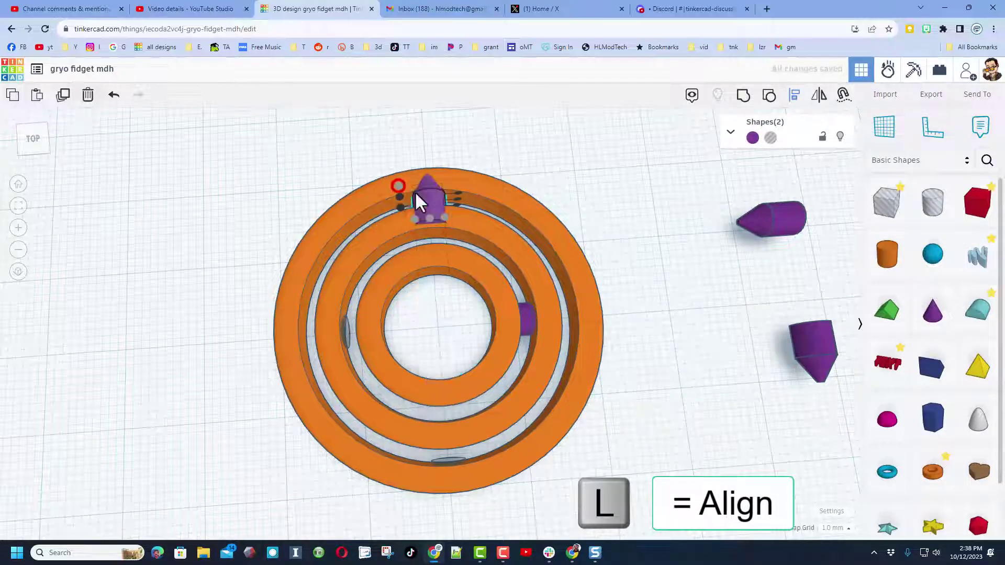
{"action": "left_click", "coordinate": [454, 199]}
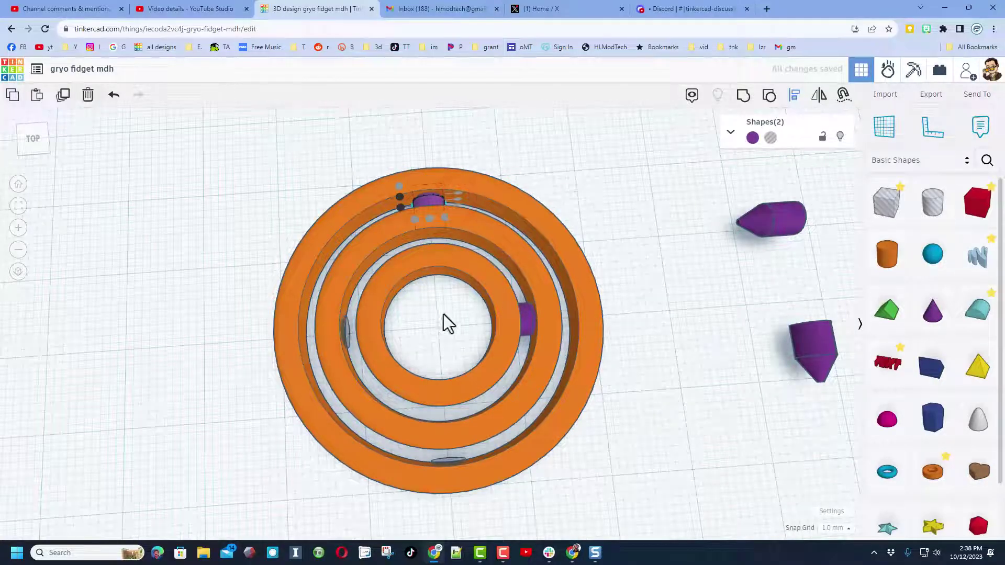
{"action": "left_click", "coordinate": [671, 346]}
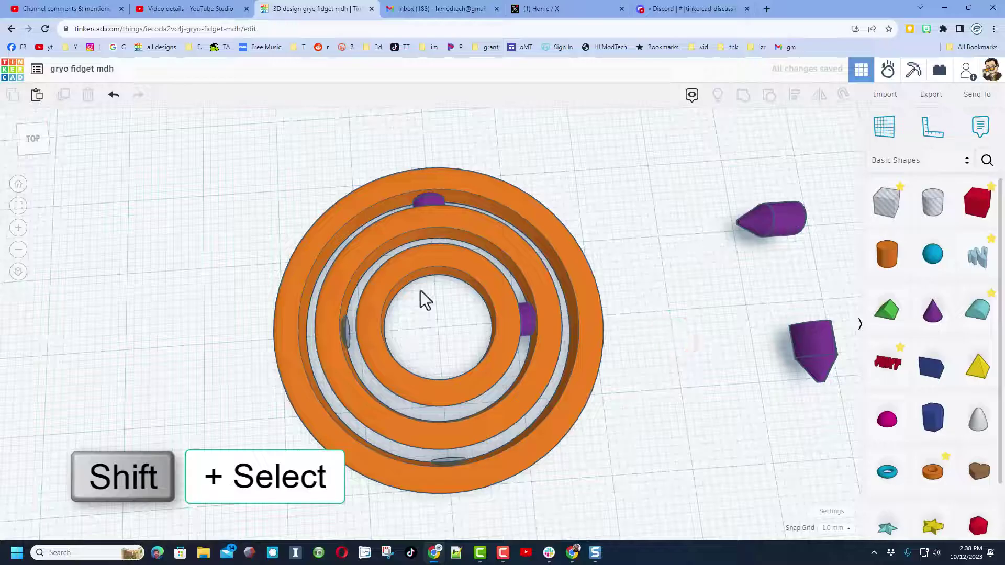
Align the left-pointing pivot to the middle ring's left hole cone, centred front to back and flush at the outer tip
{"action": "left_click", "coordinate": [762, 229]}
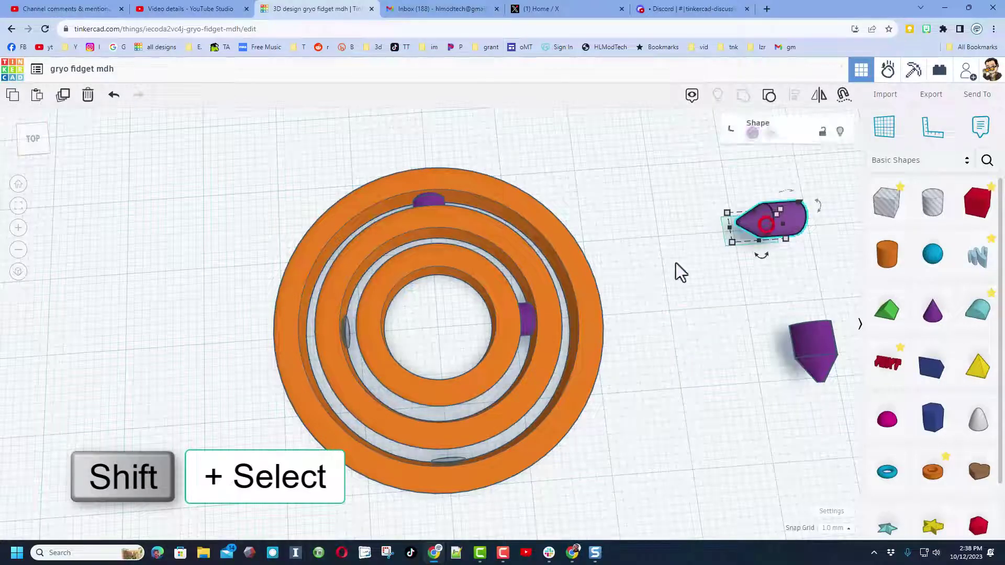
{"action": "left_click", "coordinate": [346, 335], "text": "shift"}
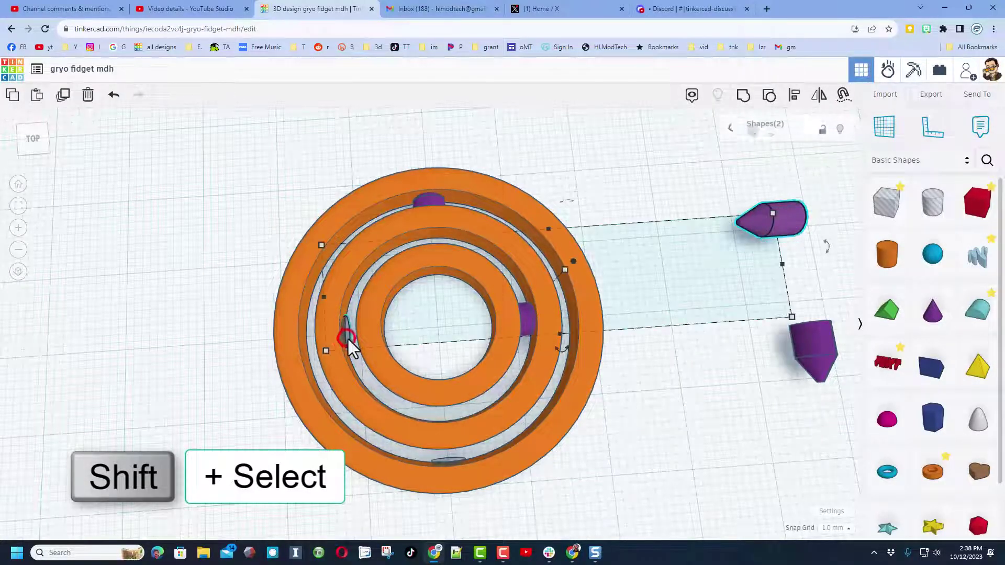
{"action": "key", "text": "l"}
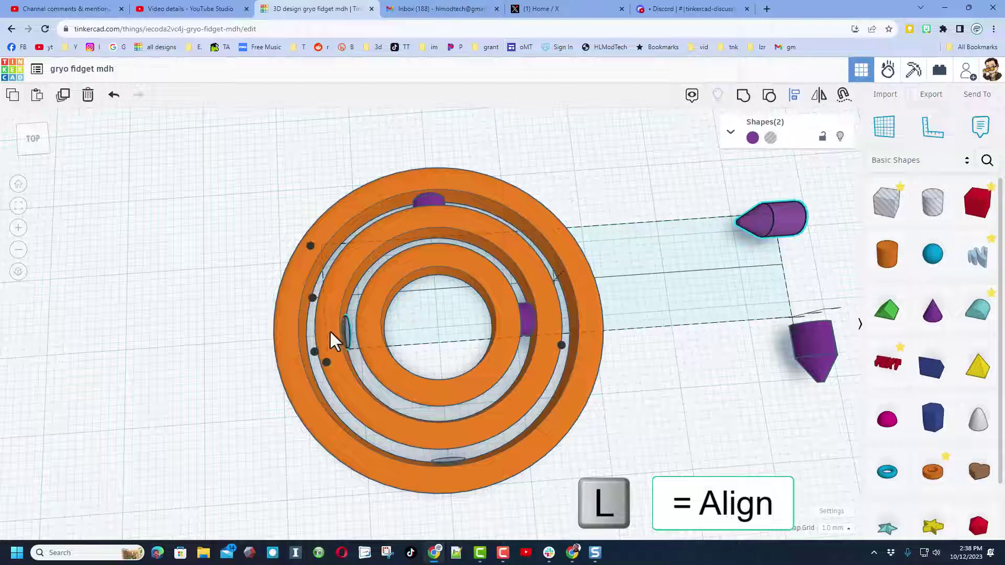
{"action": "left_click", "coordinate": [313, 336]}
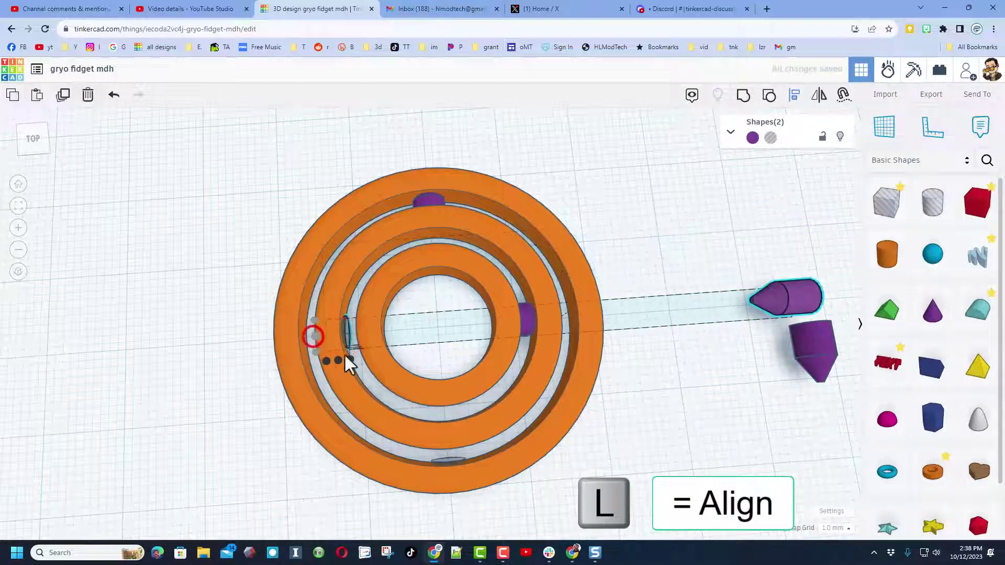
{"action": "left_click", "coordinate": [327, 361]}
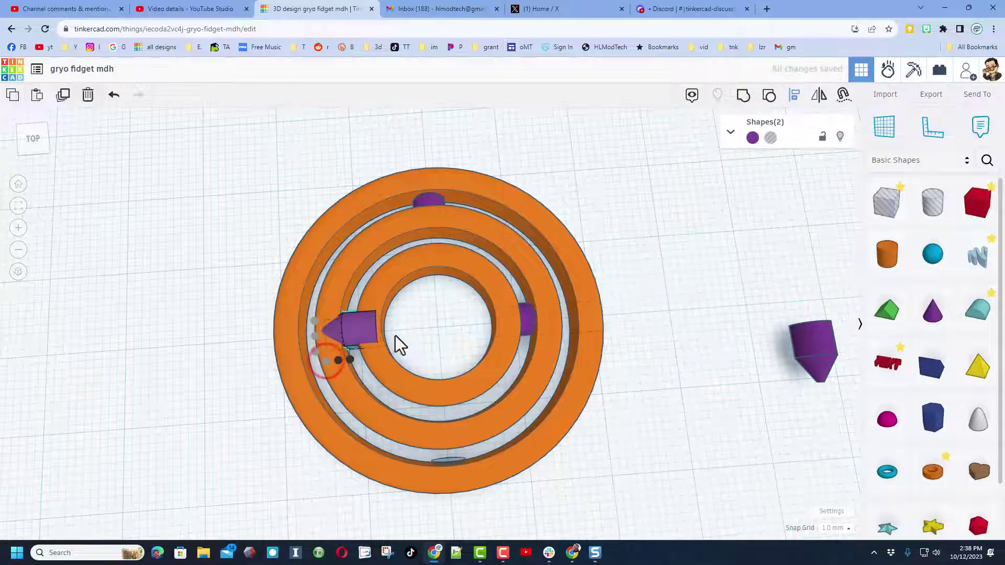
{"action": "right_click_drag", "start_coordinate": [395, 335], "coordinate": [365, 356]}
{"action": "right_click_drag", "start_coordinate": [447, 355], "coordinate": [452, 359]}
{"action": "left_click", "coordinate": [445, 357]}
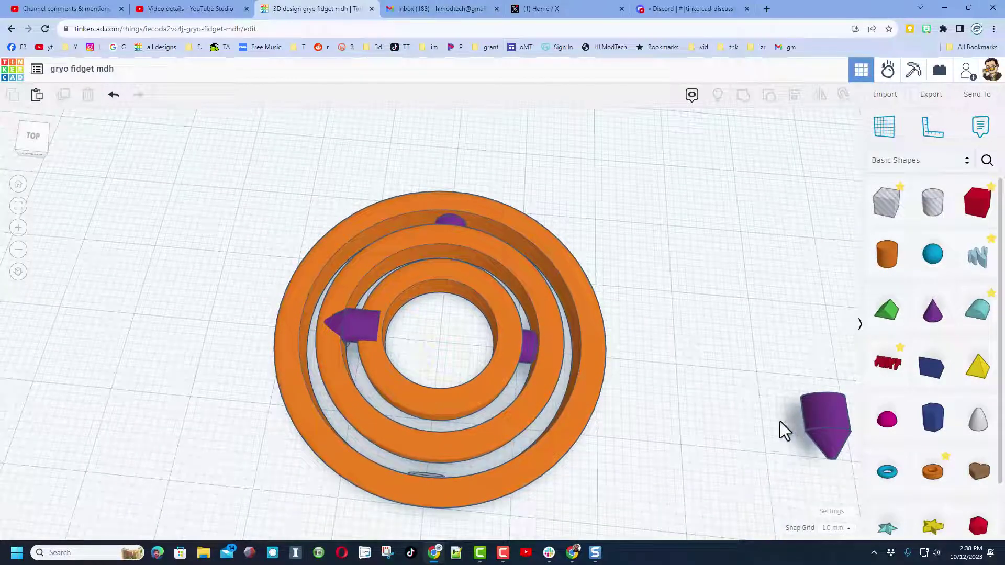
Align the front-pointing pivot to the outermost ring's front hole cone, centred sideways and flush at the front tip
{"action": "left_click", "coordinate": [831, 416], "text": "shift"}
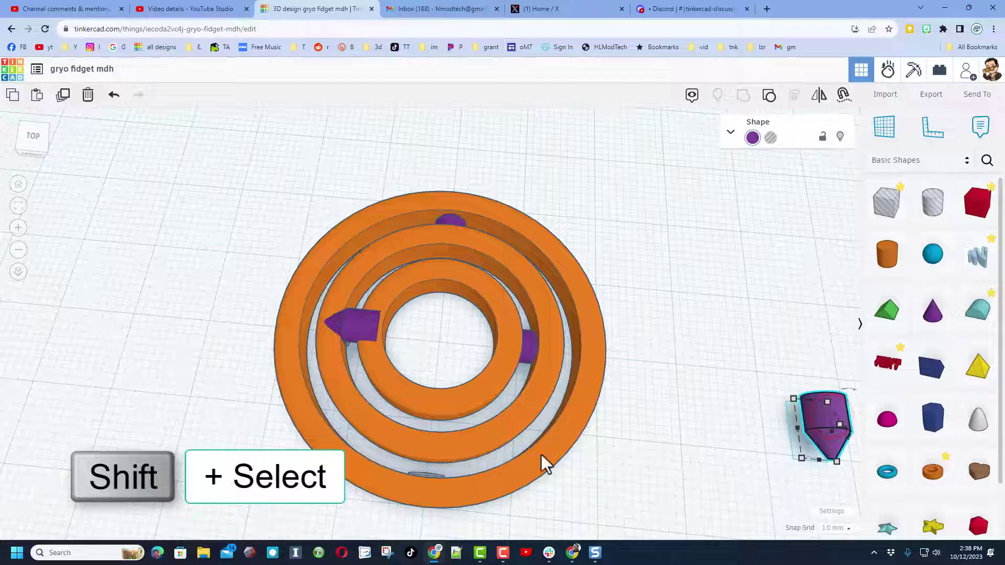
{"action": "right_click_drag", "start_coordinate": [541, 455], "coordinate": [555, 466]}
{"action": "left_click", "coordinate": [806, 436], "text": "shift"}
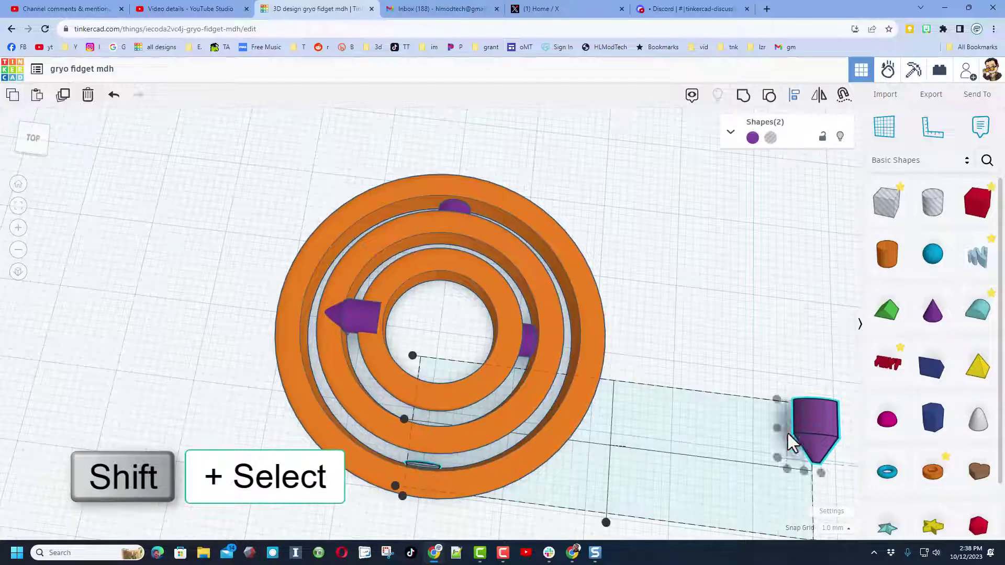
{"action": "key", "text": "l"}
{"action": "left_click", "coordinate": [416, 465]}
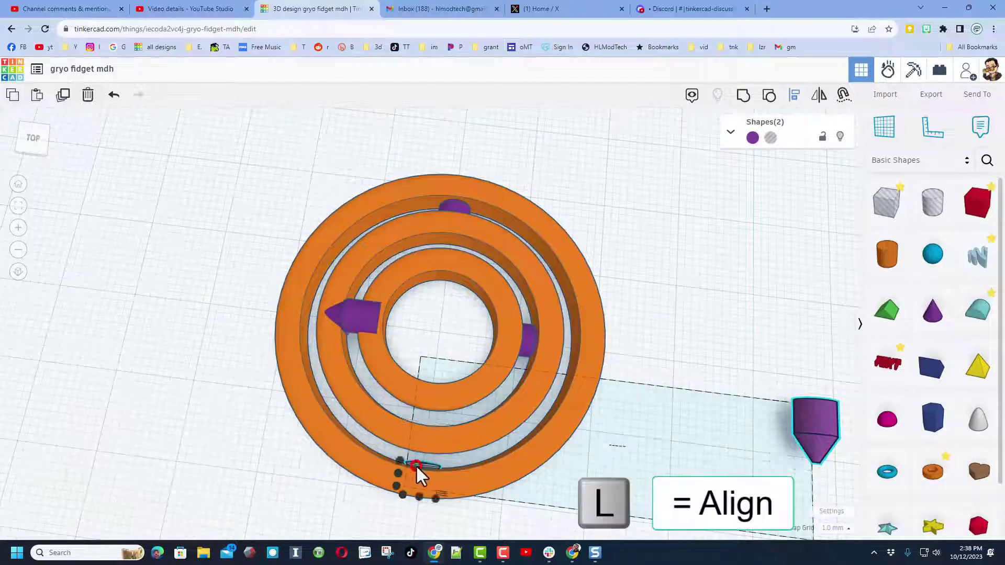
{"action": "left_click", "coordinate": [419, 496]}
{"action": "left_click", "coordinate": [397, 488]}
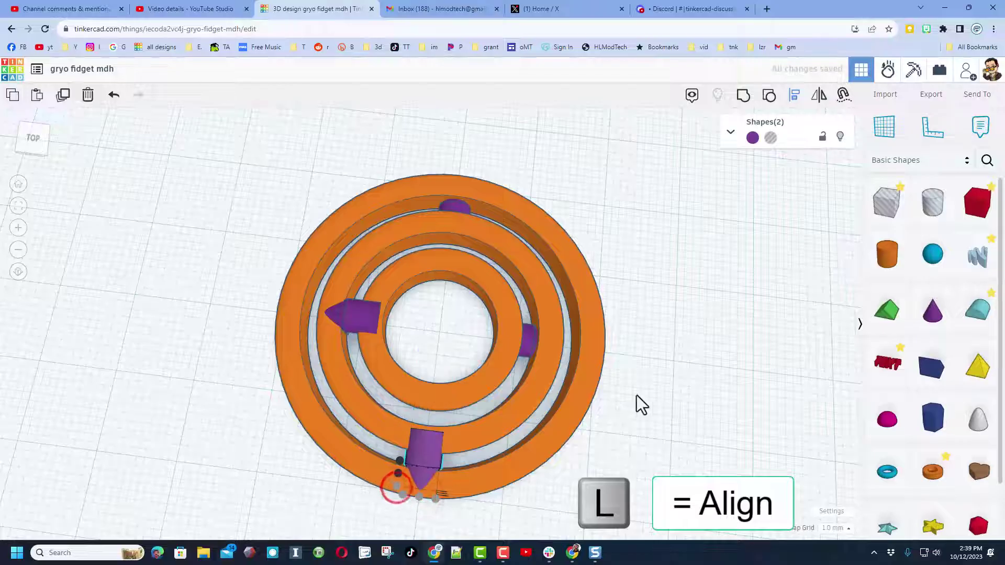
Select all rings, pivots and hole cones and centre them vertically on one another
{"action": "right_click_drag", "start_coordinate": [670, 416], "coordinate": [349, 275]}
{"action": "left_click", "coordinate": [679, 354]}
{"action": "scroll", "coordinate": [681, 354], "scroll_direction": "down", "scroll_amount": 3}
{"action": "left_click_drag", "start_coordinate": [328, 241], "coordinate": [683, 507]}
{"action": "key", "text": "l"}
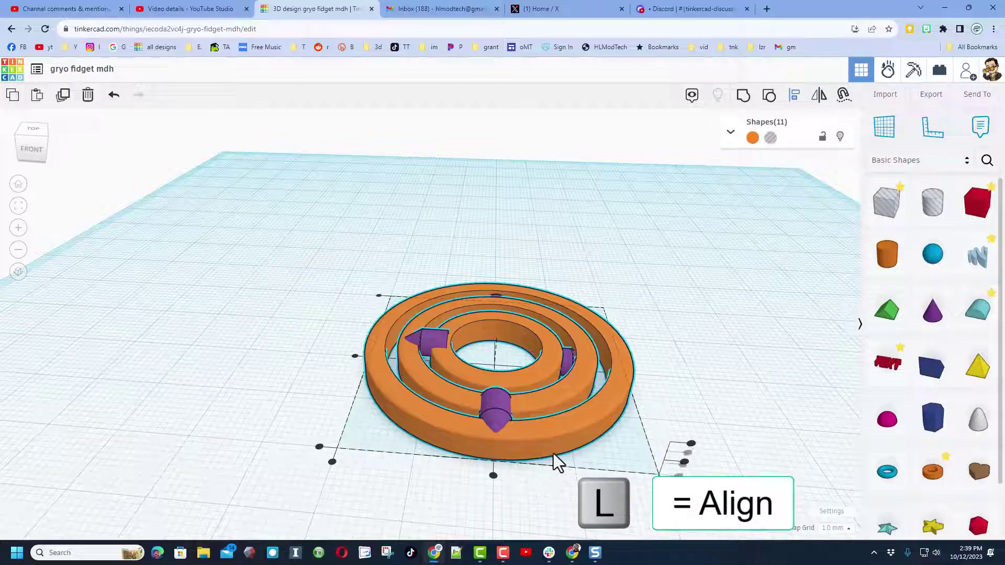
{"action": "left_click", "coordinate": [685, 468]}
{"action": "left_click", "coordinate": [606, 466]}
{"action": "mouse_move", "coordinate": [605, 466]}
{"action": "right_mouse_down"}
{"action": "mouse_move", "coordinate": [657, 534]}
{"action": "mouse_move", "coordinate": [559, 500]}
{"action": "mouse_move", "coordinate": [581, 473]}
{"action": "mouse_move", "coordinate": [610, 498]}
{"action": "mouse_move", "coordinate": [599, 455]}
{"action": "right_mouse_up"}
Set the snap grid to 0.25 mm and nudge the right pivot inward toward the rings' centre
{"action": "left_click", "coordinate": [835, 528]}
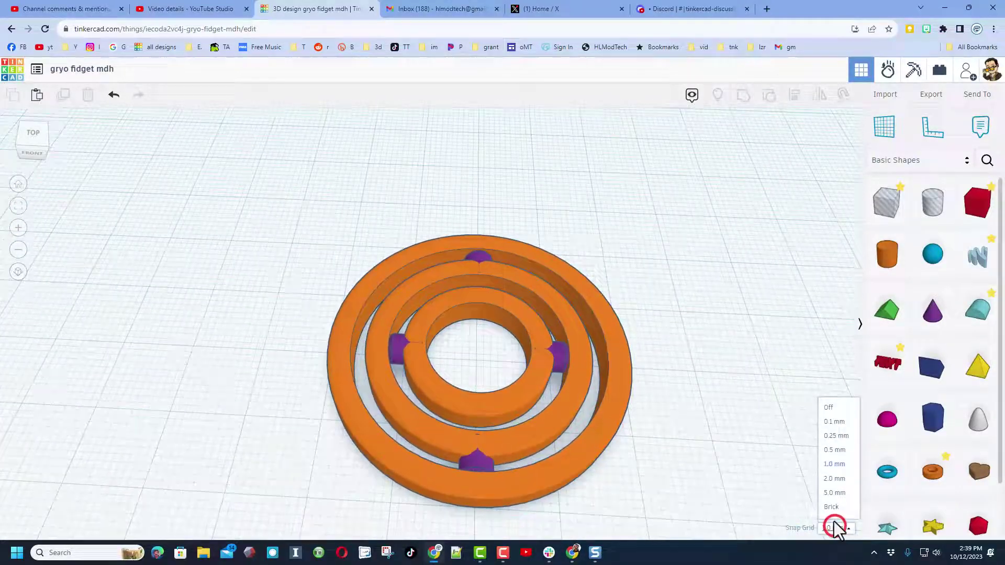
{"action": "left_click", "coordinate": [835, 438]}
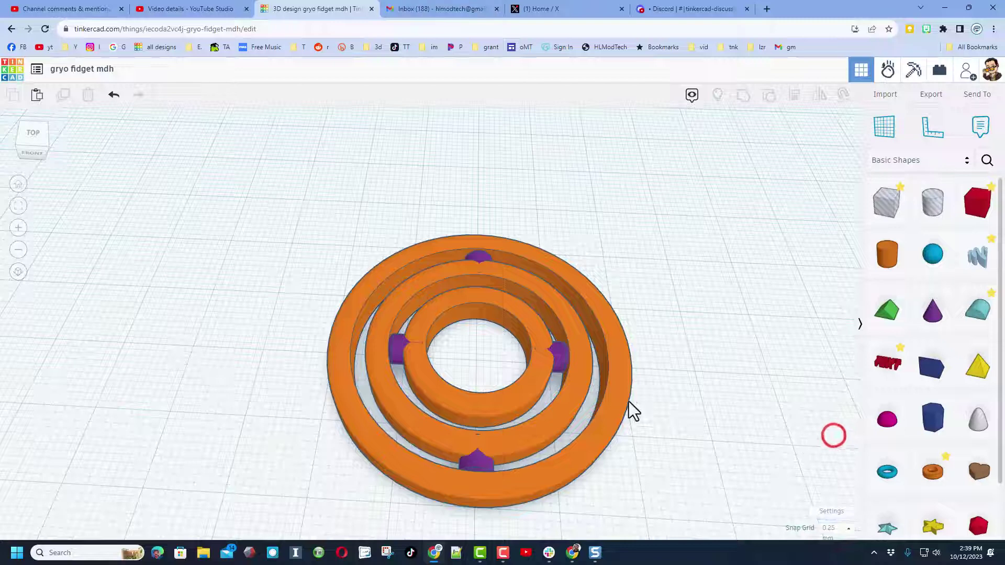
{"action": "left_click", "coordinate": [558, 363]}
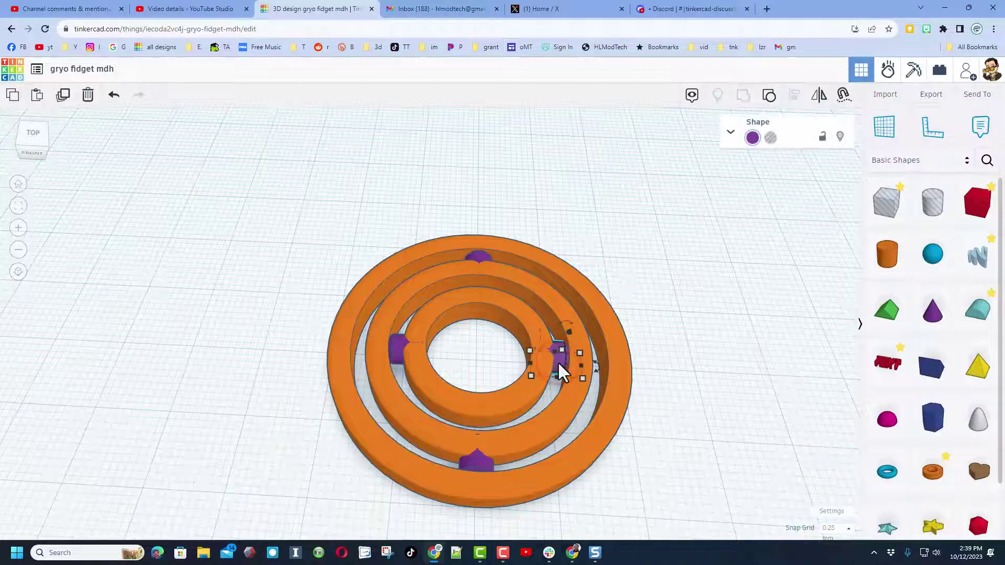
{"action": "key", "text": "Left"}
{"action": "scroll", "coordinate": [557, 361], "scroll_direction": "up", "scroll_amount": 2}
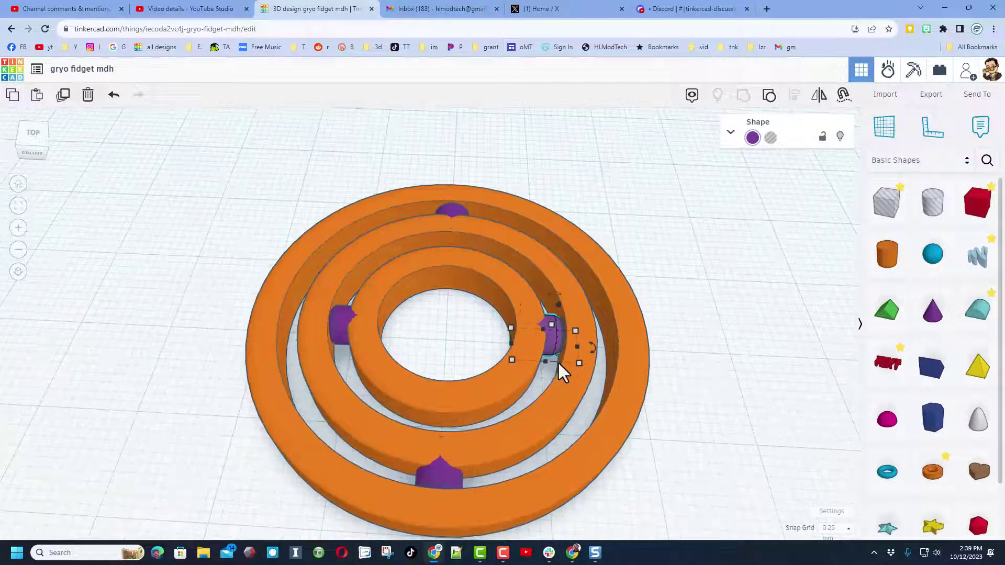
Nudge the left pivot and the rear pivot inward toward the rings' centre by two 0.25 mm snap increments each
{"action": "left_click", "coordinate": [340, 323]}
{"action": "key", "text": "Right"}
{"action": "key", "text": "Right"}
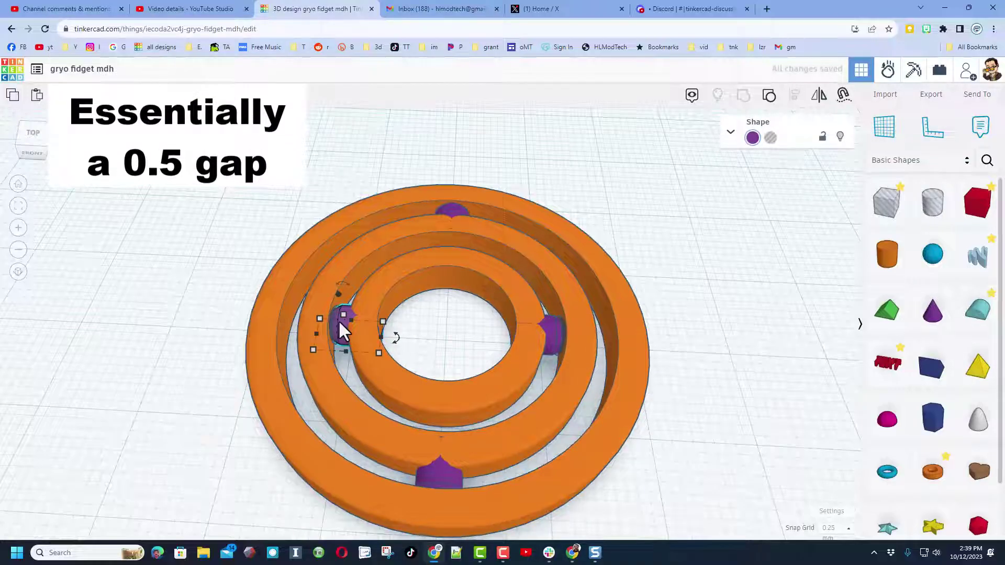
{"action": "left_click", "coordinate": [452, 213]}
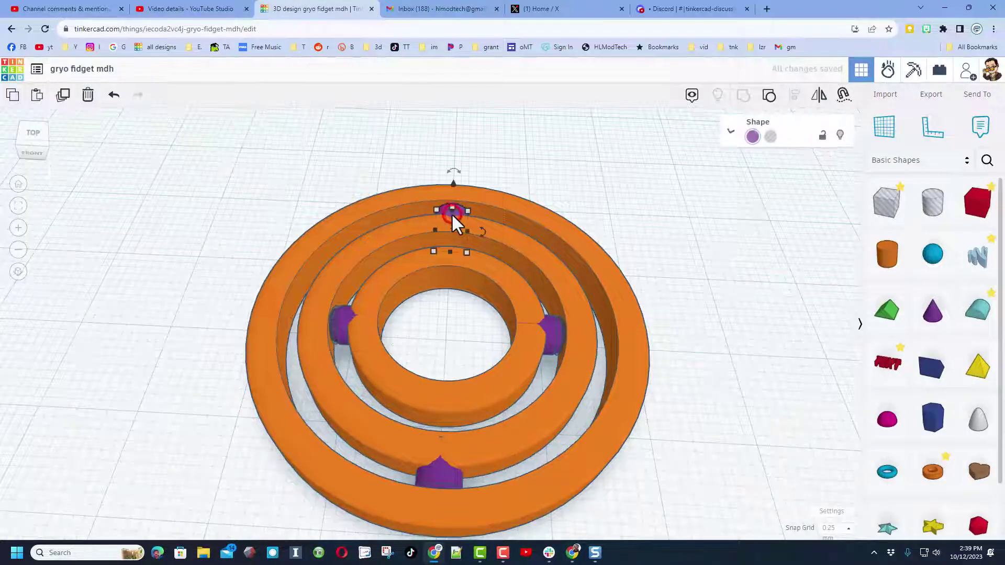
{"action": "key", "text": "Down"}
{"action": "key", "text": "Down"}
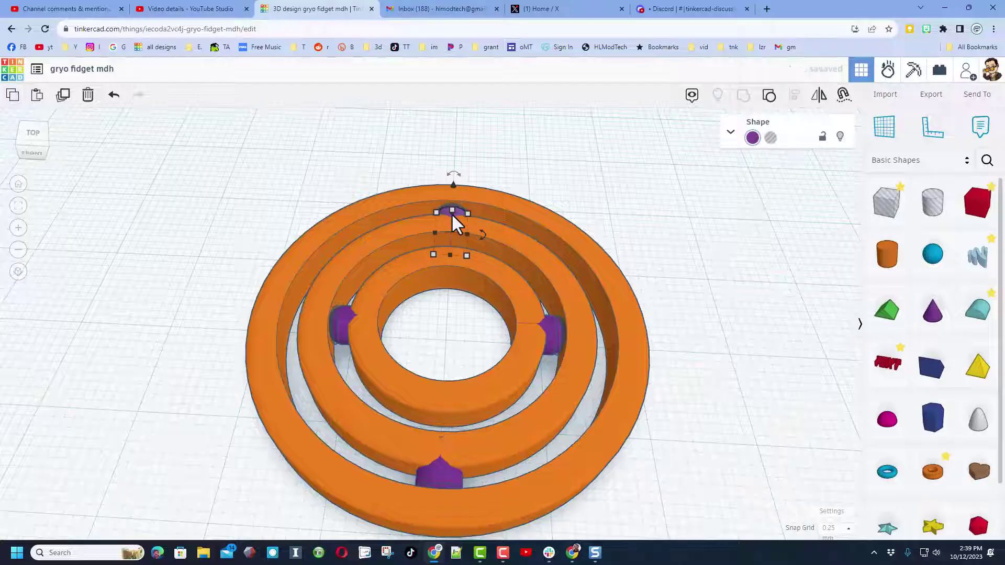
Nudge the front pivot inward toward the rings' centre, and lock all four pivots in place
{"action": "left_click", "coordinate": [440, 478]}
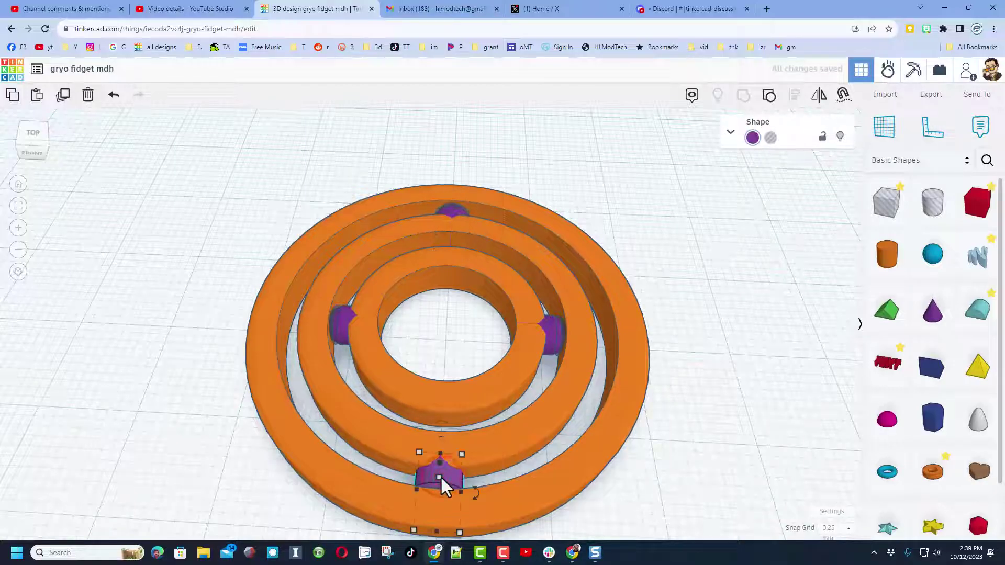
{"action": "key", "text": "Up"}
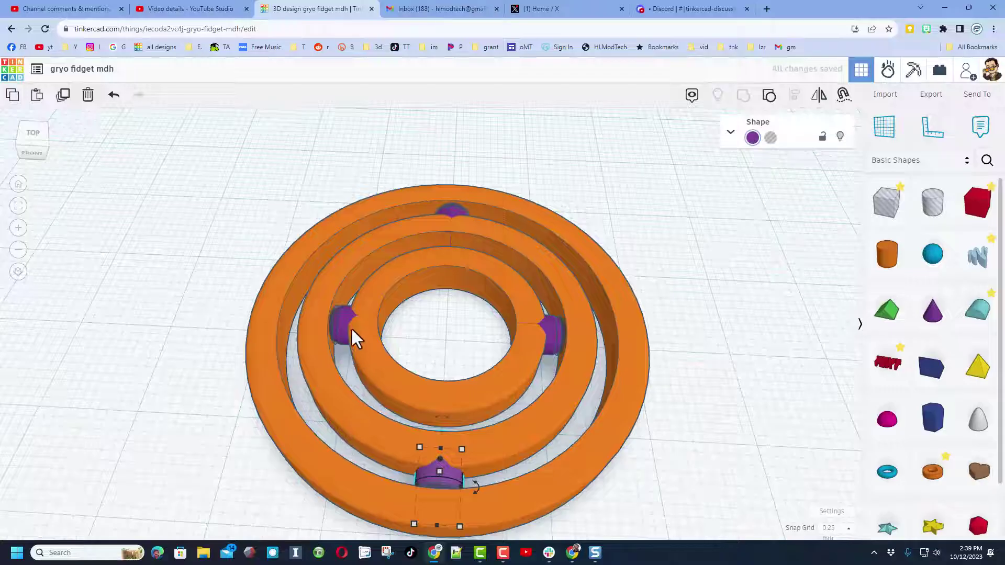
{"action": "left_click", "coordinate": [347, 315], "text": "shift"}
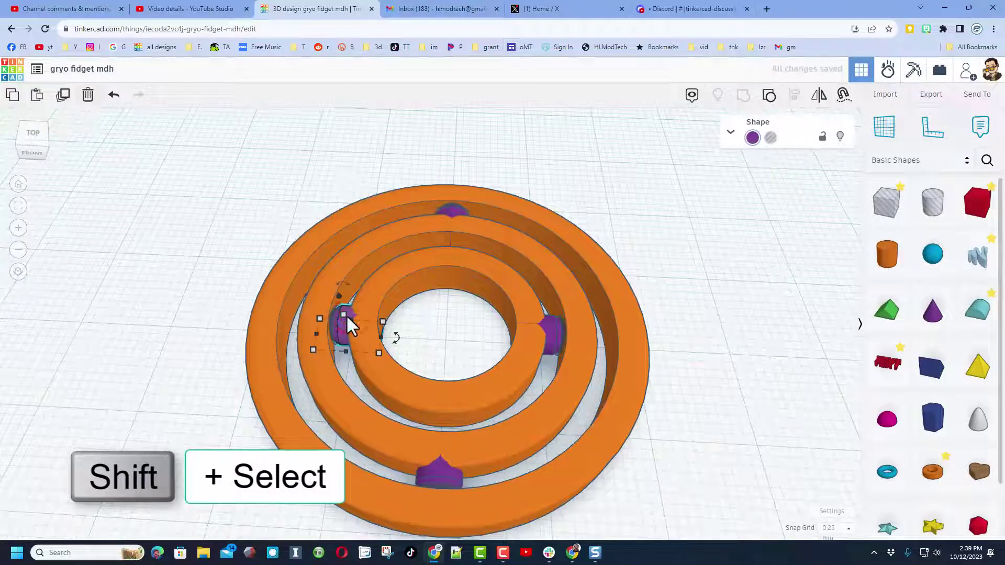
{"action": "left_click", "coordinate": [554, 329], "text": "shift"}
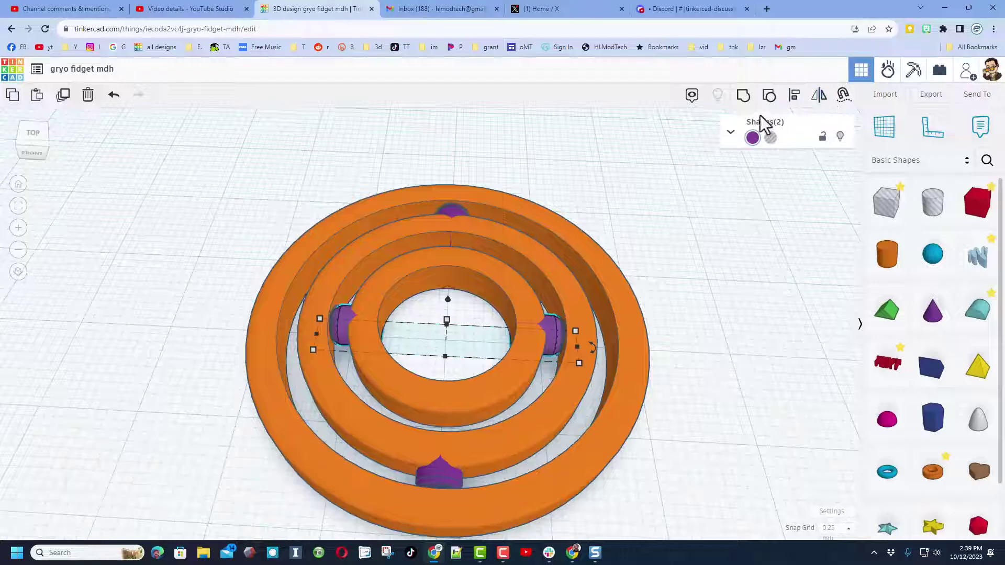
{"action": "left_click", "coordinate": [823, 138]}
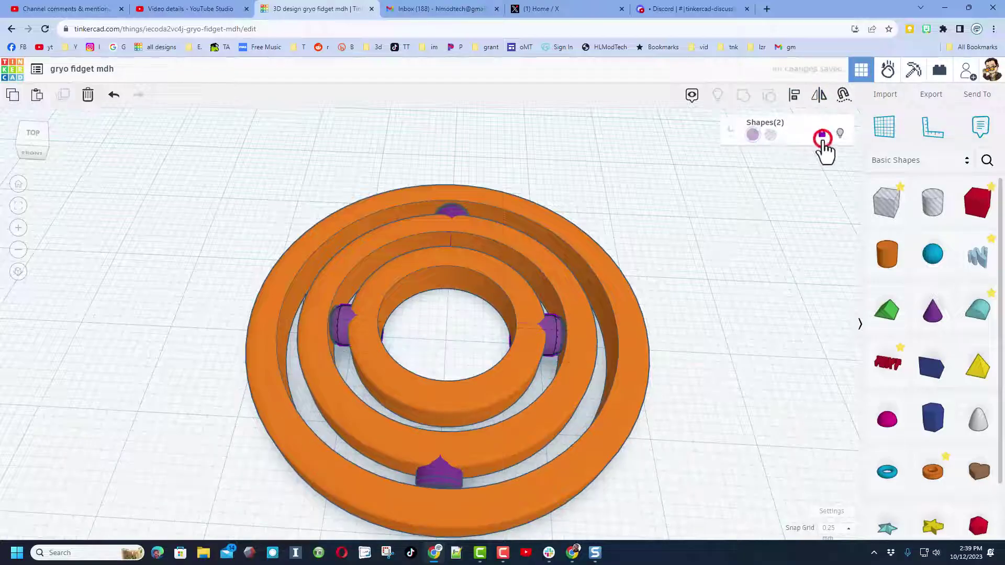
{"action": "left_click", "coordinate": [452, 212], "text": "shift"}
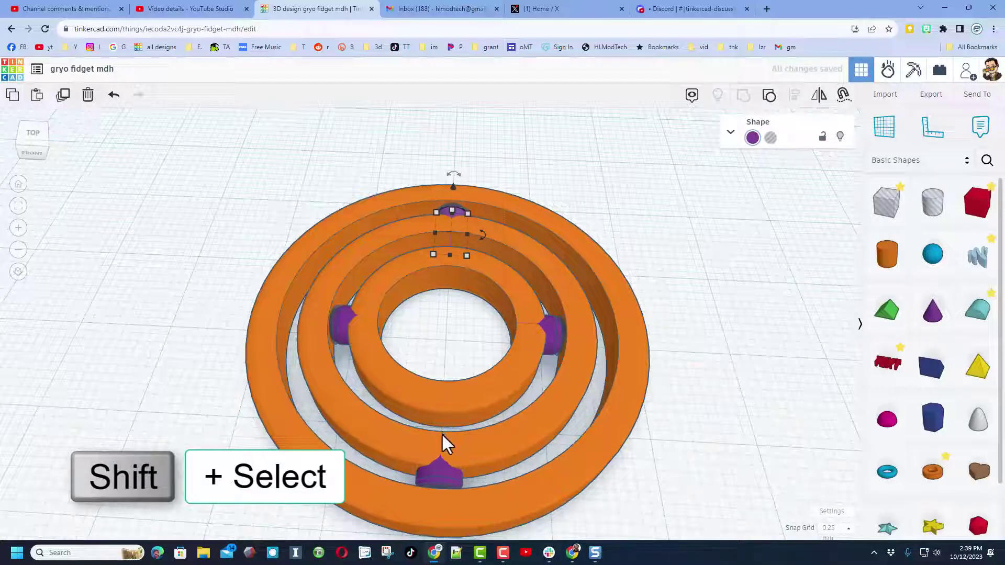
{"action": "left_click", "coordinate": [442, 465], "text": "shift"}
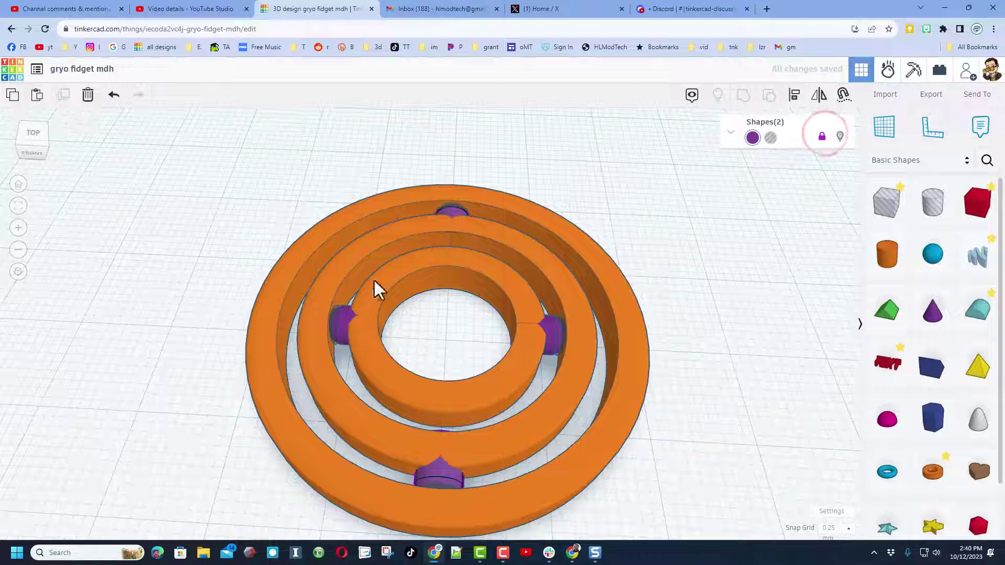
Select the rings with their cone holes and group them, leaving the locked pivots out of the group
{"action": "left_click", "coordinate": [205, 215]}
{"action": "left_click_drag", "start_coordinate": [172, 185], "coordinate": [674, 488]}
{"action": "key", "text": "ctrl+g"}
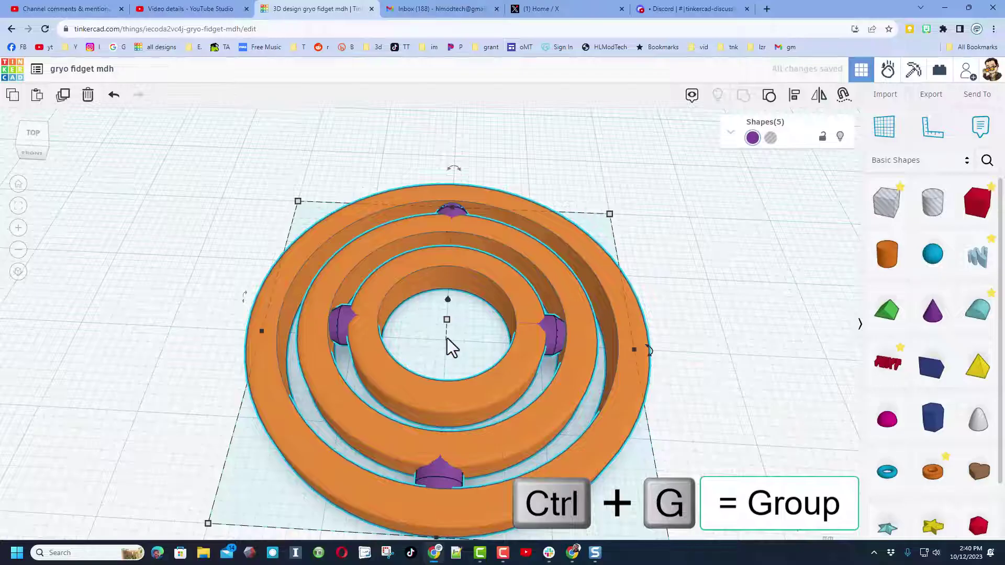
Make the grouped rings transparent and inspect how the four pivots sit inside the cone cavities
{"action": "scroll", "coordinate": [407, 331], "scroll_direction": "up", "scroll_amount": 5}
{"action": "scroll", "coordinate": [378, 332], "scroll_direction": "down", "scroll_amount": 4}
{"action": "right_click_drag", "start_coordinate": [379, 332], "coordinate": [654, 291]}
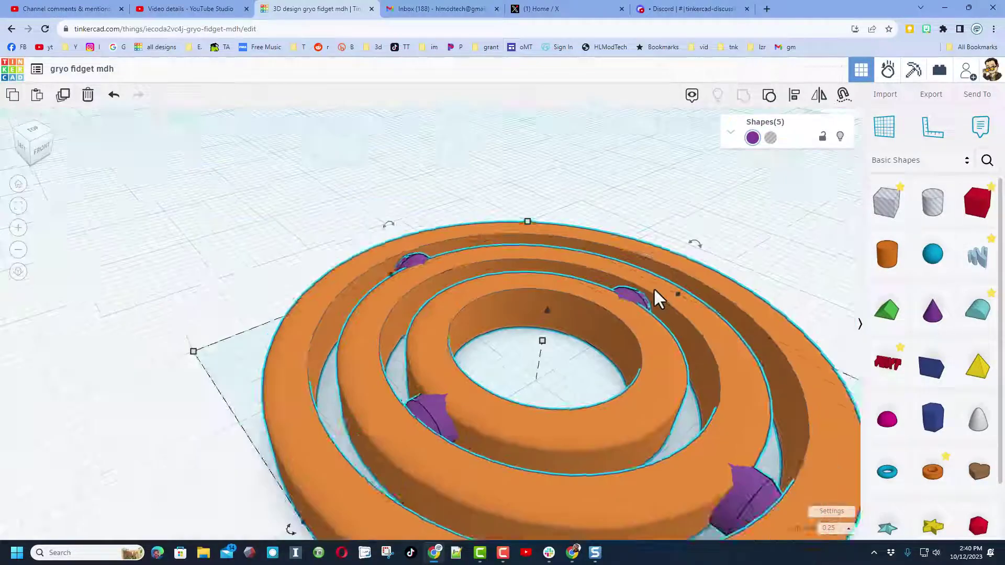
{"action": "scroll", "coordinate": [652, 294], "scroll_direction": "down", "scroll_amount": 4}
{"action": "right_click_drag", "start_coordinate": [689, 394], "coordinate": [778, 401]}
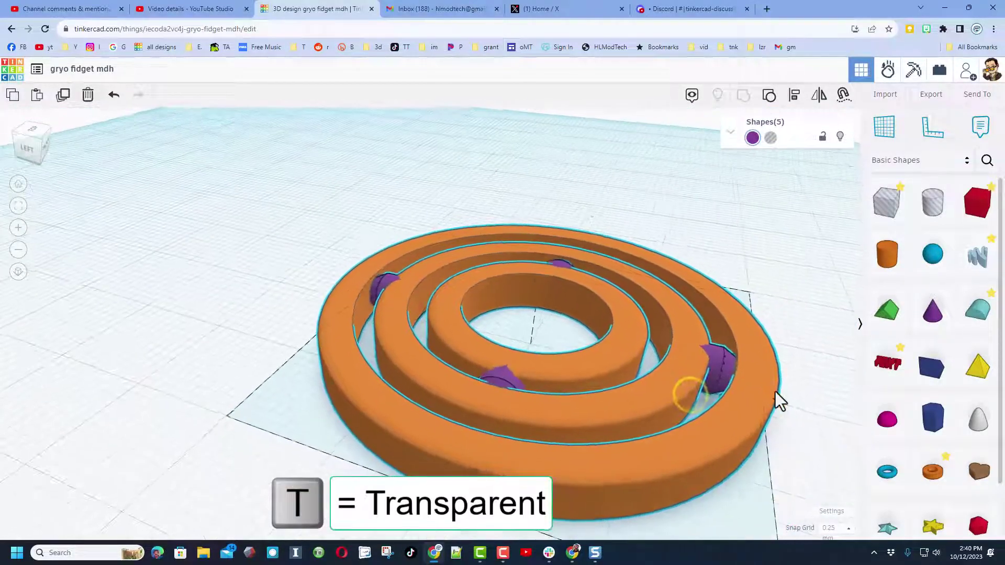
{"action": "left_click", "coordinate": [750, 505]}
{"action": "left_click", "coordinate": [730, 431]}
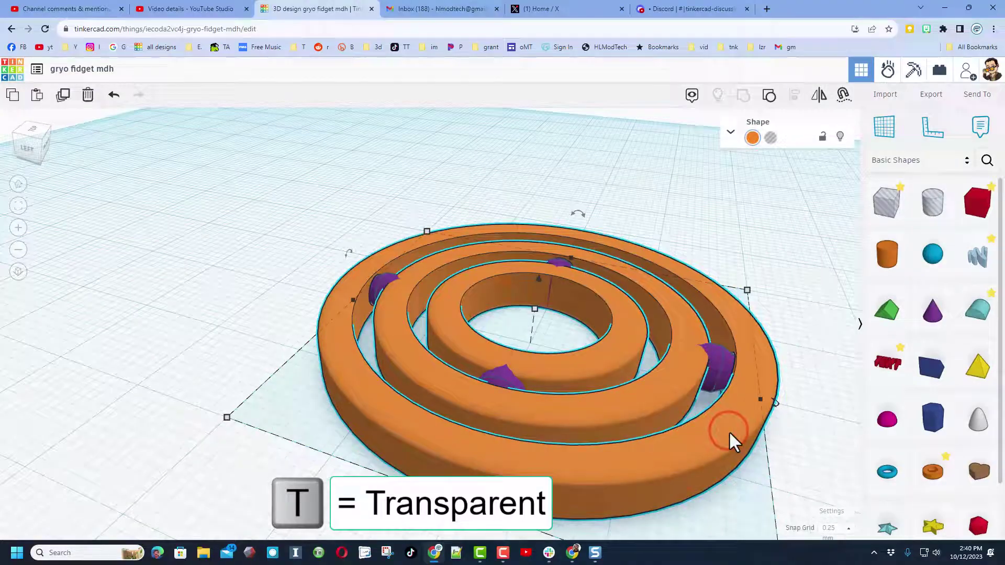
{"action": "key", "text": "t"}
{"action": "right_click_drag", "start_coordinate": [699, 399], "coordinate": [440, 212]}
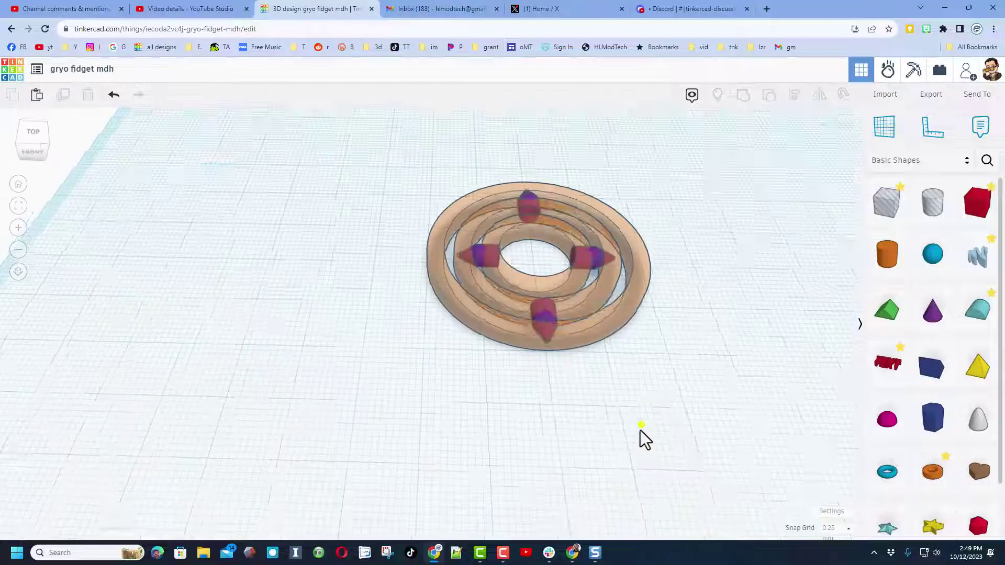
Turn off transparency on the grouped rings and deselect them
{"action": "right_click_drag", "start_coordinate": [640, 430], "coordinate": [613, 354]}
{"action": "left_click", "coordinate": [611, 338]}
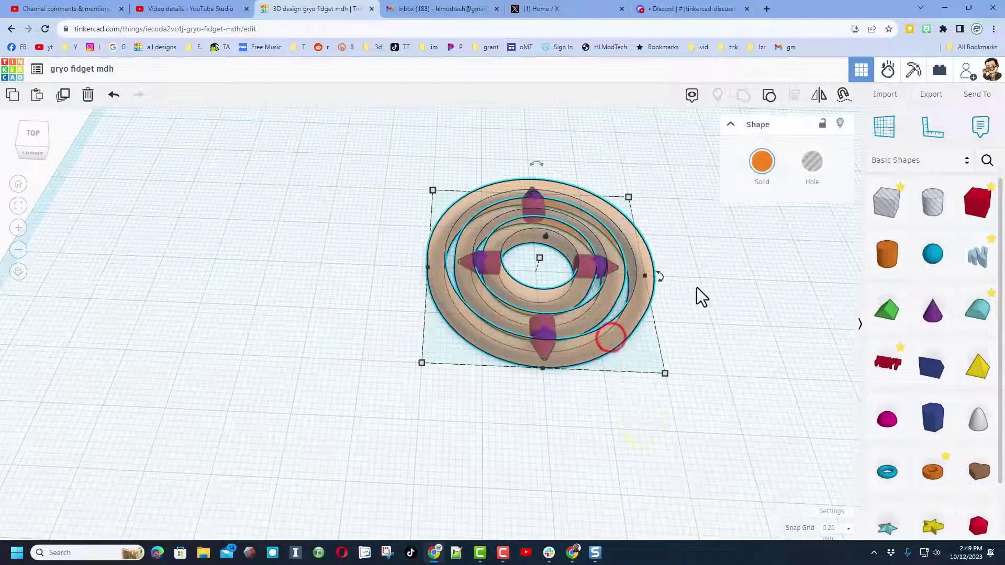
{"action": "left_click", "coordinate": [759, 178]}
{"action": "left_click", "coordinate": [681, 329]}
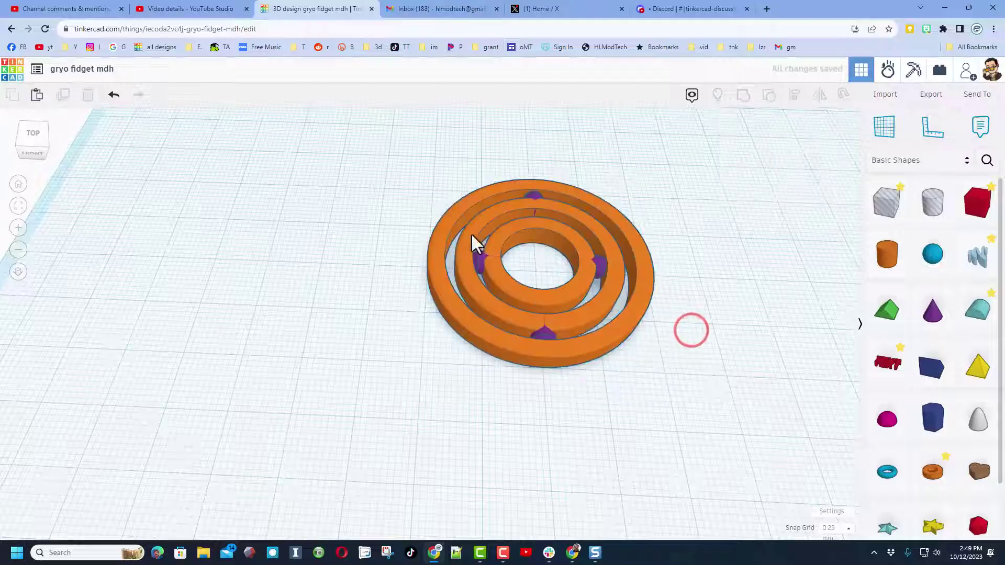
Select all four locked pivots together and unlock them
{"action": "left_click", "coordinate": [482, 263]}
{"action": "left_click", "coordinate": [534, 197]}
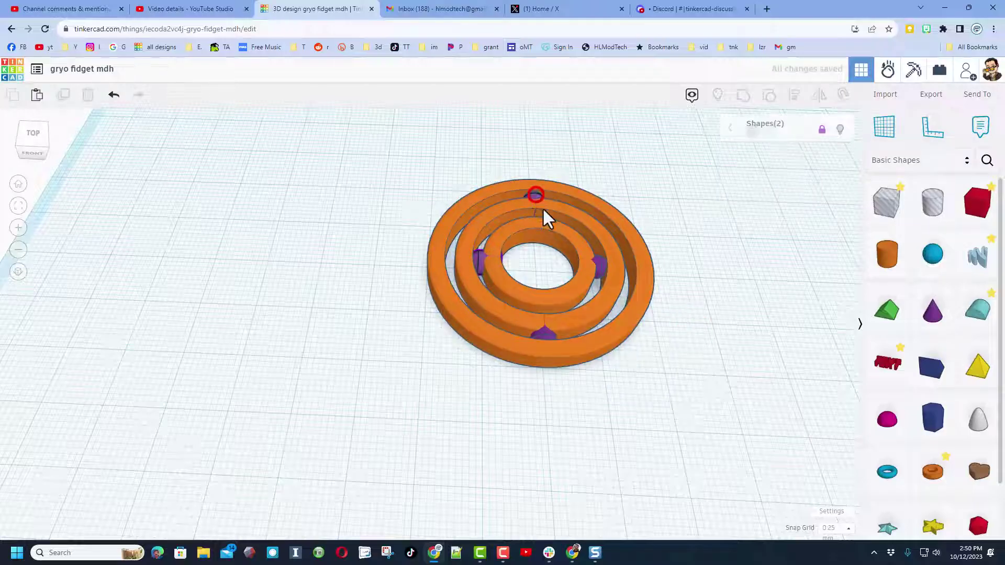
{"action": "left_click", "coordinate": [600, 261]}
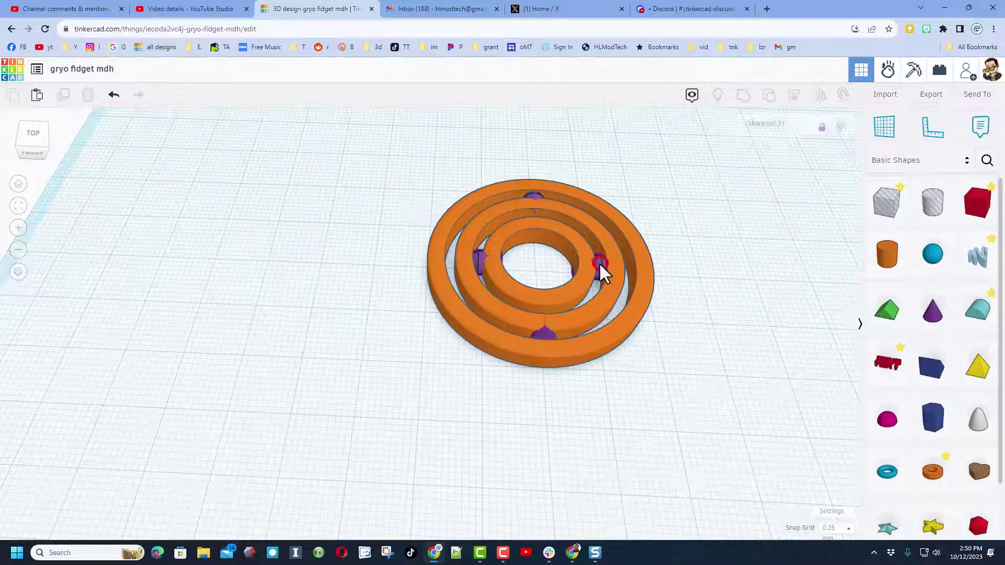
{"action": "left_click", "coordinate": [545, 334], "text": "shift"}
{"action": "left_click", "coordinate": [821, 138]}
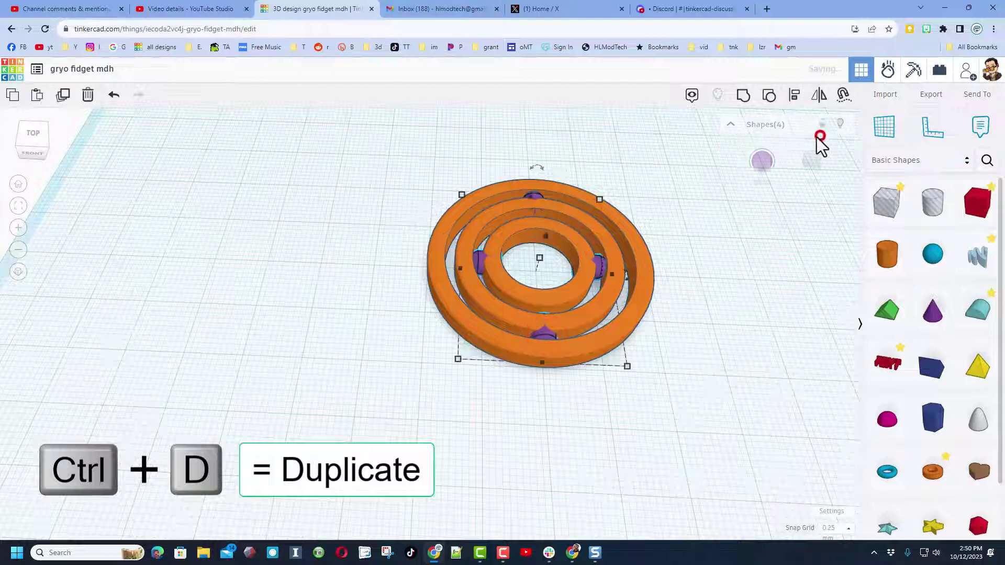
Duplicate the complete gyro with its pivots and move the copy left until it sits clear of the original
{"action": "left_click", "coordinate": [700, 276]}
{"action": "left_click_drag", "start_coordinate": [332, 164], "coordinate": [697, 396]}
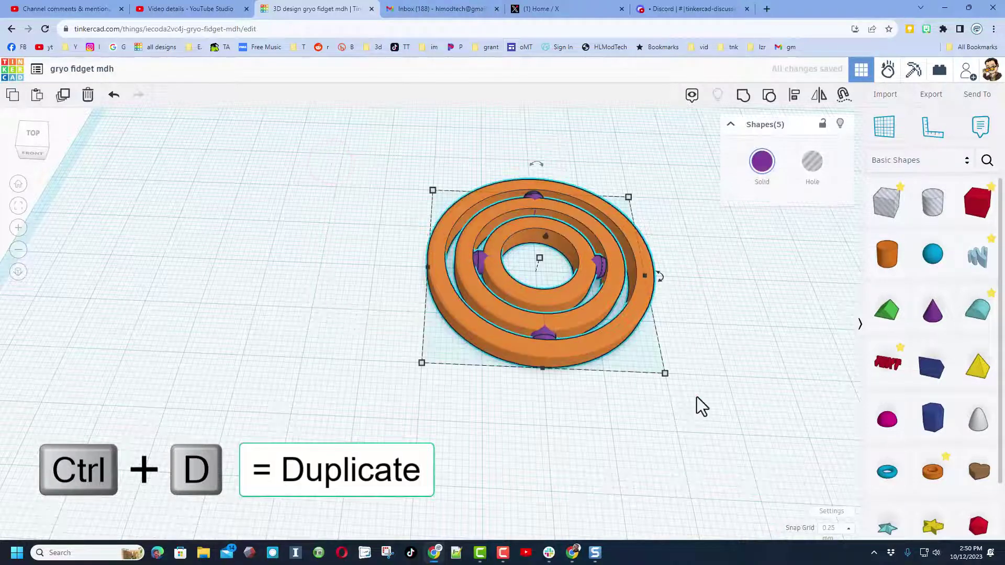
{"action": "key", "text": "ctrl+d"}
{"action": "key", "text": "shift+Left"}
{"action": "key", "text": "shift+Left"}
{"action": "key", "text": "shift+Left"}
{"action": "key", "text": "shift+Left"}
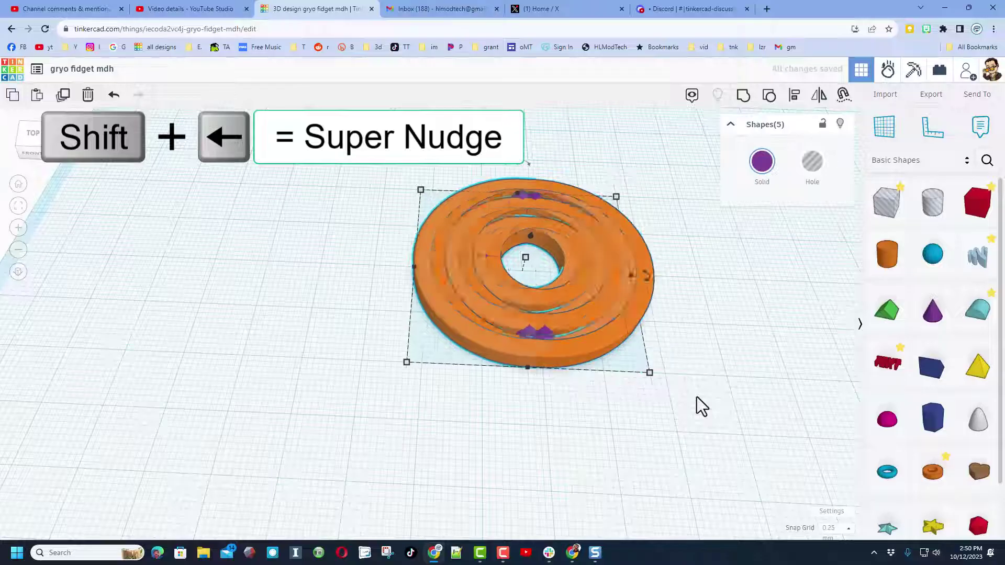
{"action": "key", "text": "shift+Left"}
{"action": "key", "text": "shift+Left"}
{"action": "key", "text": "shift+Left"}
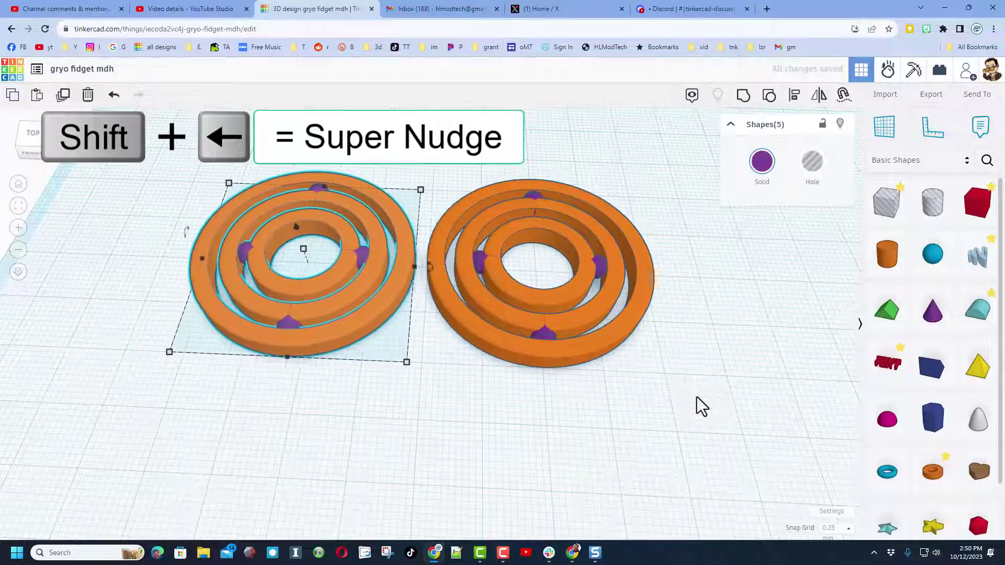
{"action": "left_click", "coordinate": [660, 406]}
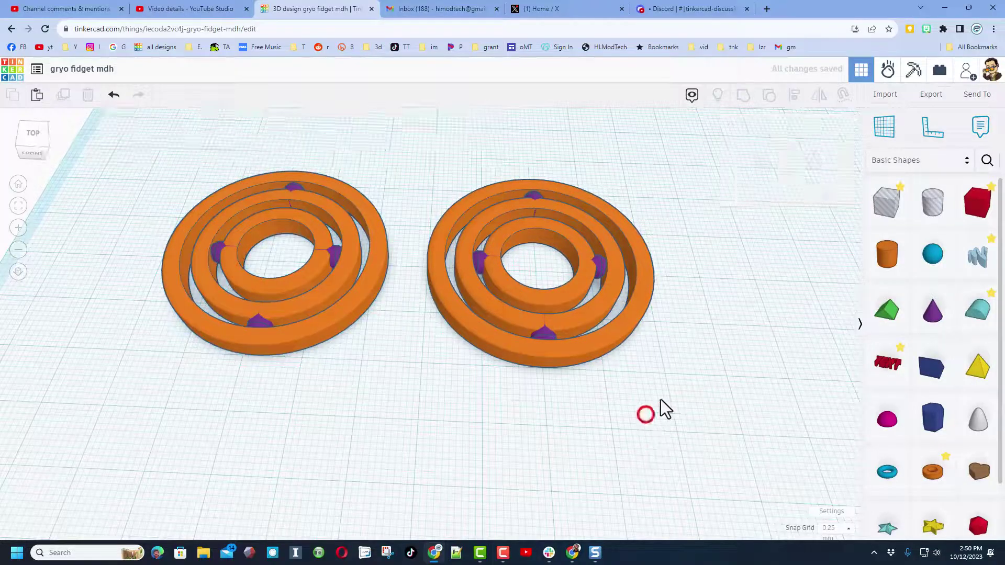
Attach a note reading "original" to the outer ring of the right-hand gyro
{"action": "key", "text": "n"}
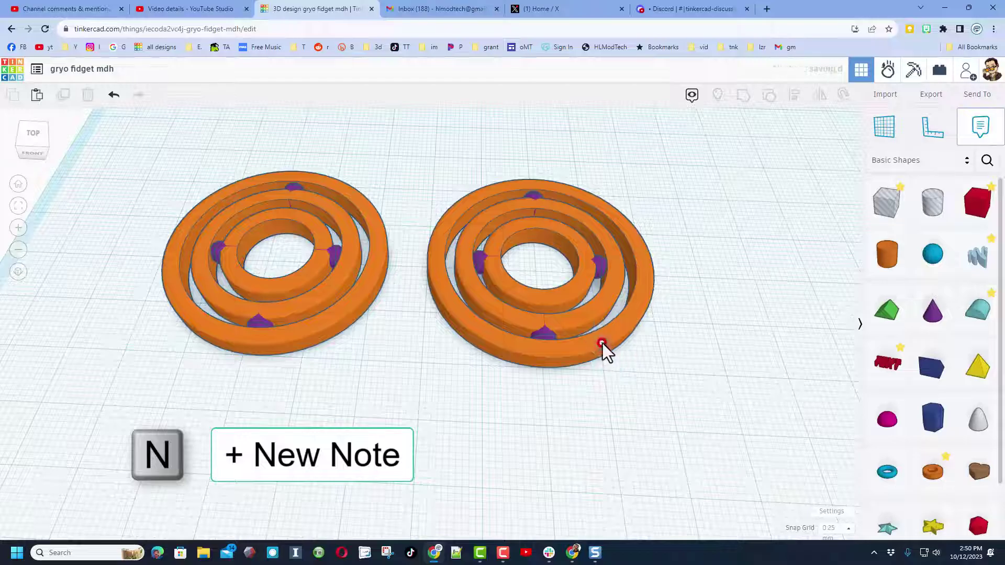
{"action": "left_click", "coordinate": [602, 343]}
{"action": "type", "text": "no"}
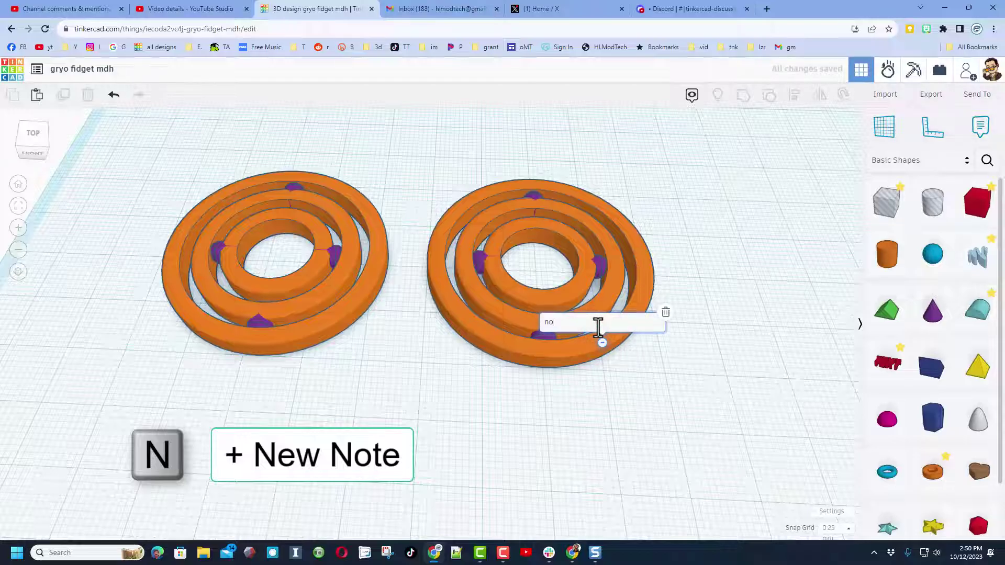
{"action": "type", "text": "iginal"}
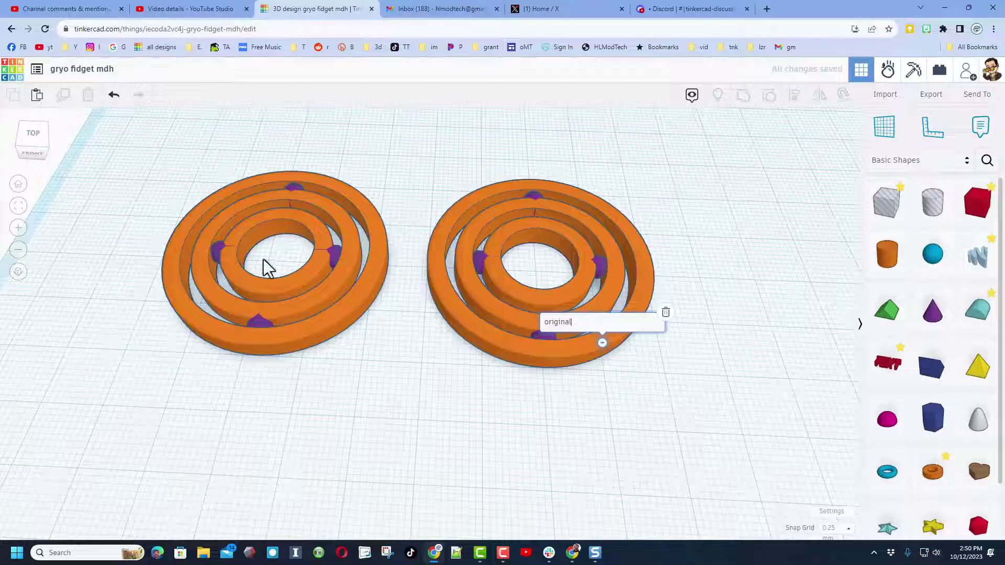
{"action": "left_click", "coordinate": [421, 439]}
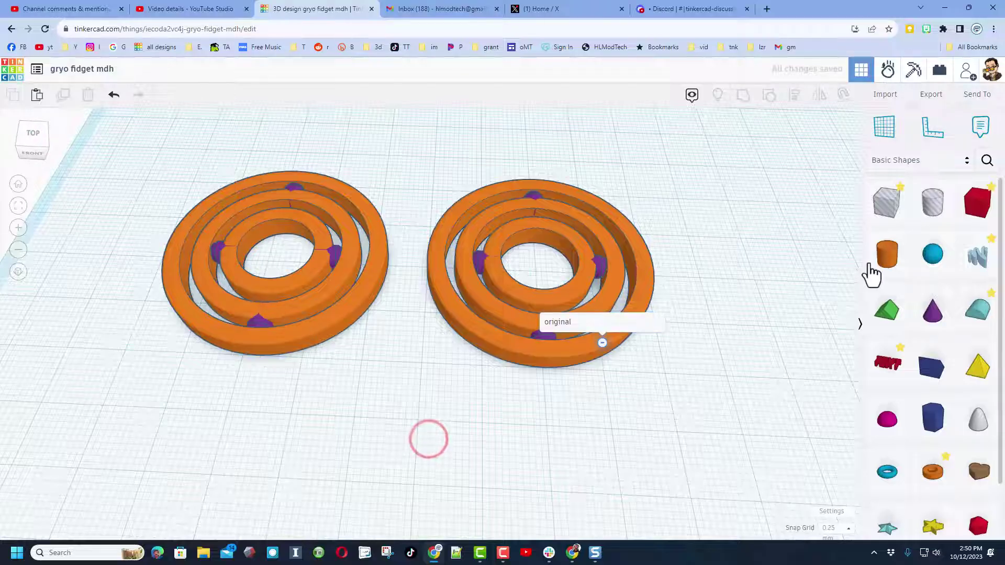
Add a solid cylinder in front of the gyros with 64 sides, a bevel of 1 and 10 segments
{"action": "left_click", "coordinate": [885, 256]}
{"action": "left_click", "coordinate": [382, 377]}
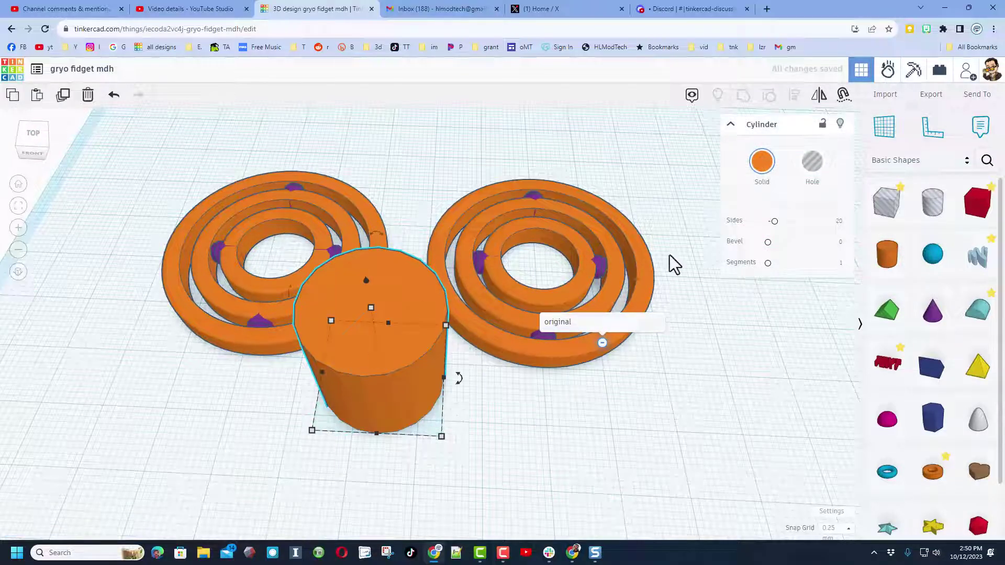
{"action": "left_click", "coordinate": [774, 223]}
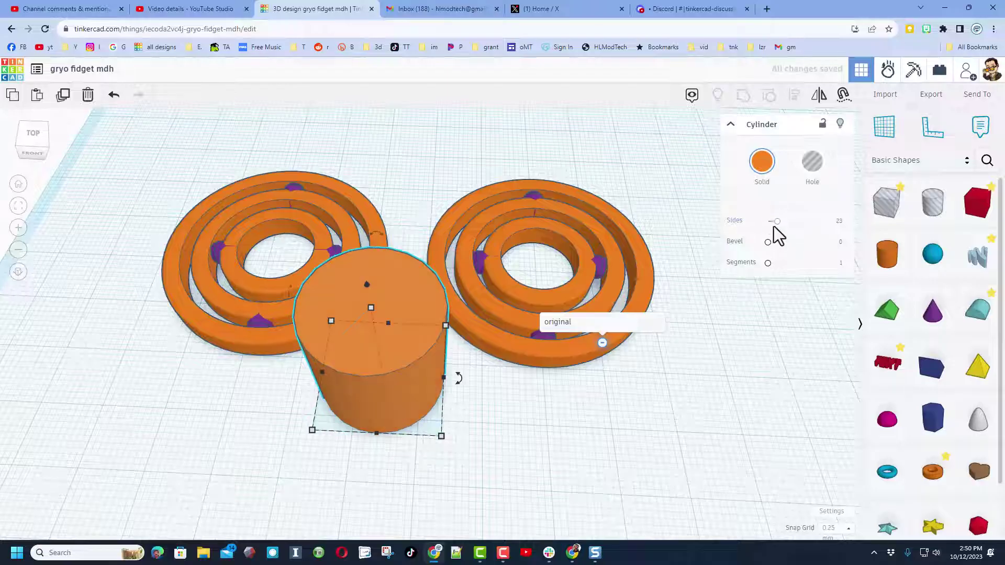
{"action": "left_click_drag", "start_coordinate": [774, 222], "coordinate": [838, 251]}
{"action": "left_click", "coordinate": [839, 244]}
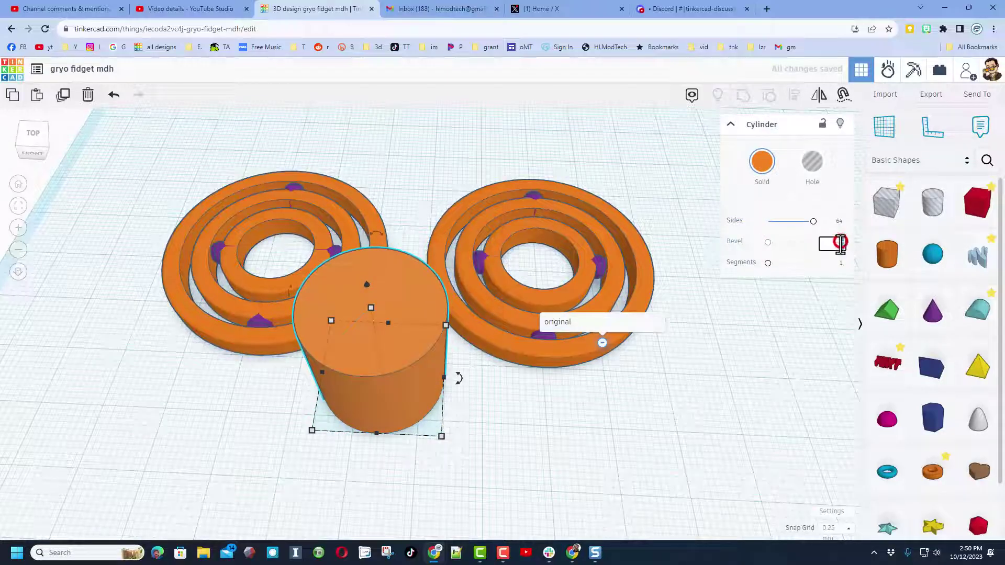
{"action": "type", "text": "1"}
{"action": "key", "text": "Return"}
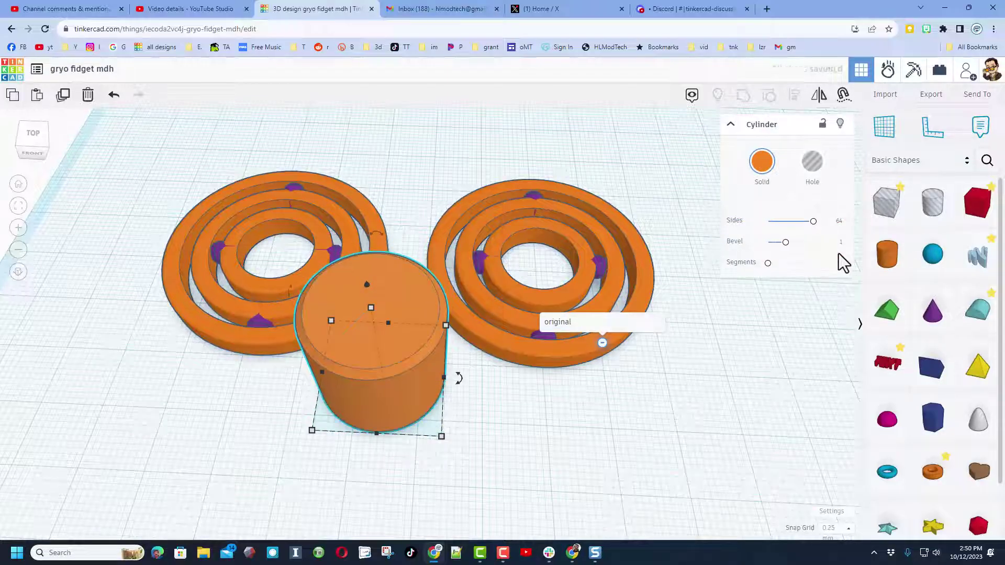
{"action": "left_click", "coordinate": [841, 266]}
{"action": "type", "text": "10"}
{"action": "key", "text": "Return"}
Set the new cylinder's height to 4 mm
{"action": "left_click", "coordinate": [371, 308]}
{"action": "left_click", "coordinate": [424, 345]}
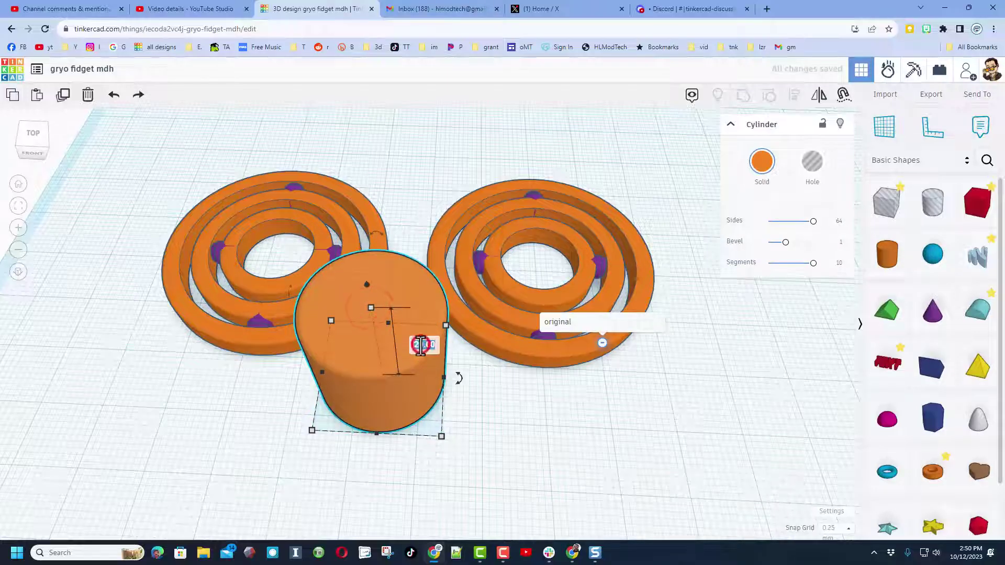
{"action": "type", "text": "4"}
{"action": "key", "text": "Return"}
Move the cylinder into the left gyro's innermost ring and align it centred on the ring group in both horizontal directions
{"action": "left_click_drag", "start_coordinate": [376, 411], "coordinate": [255, 279]}
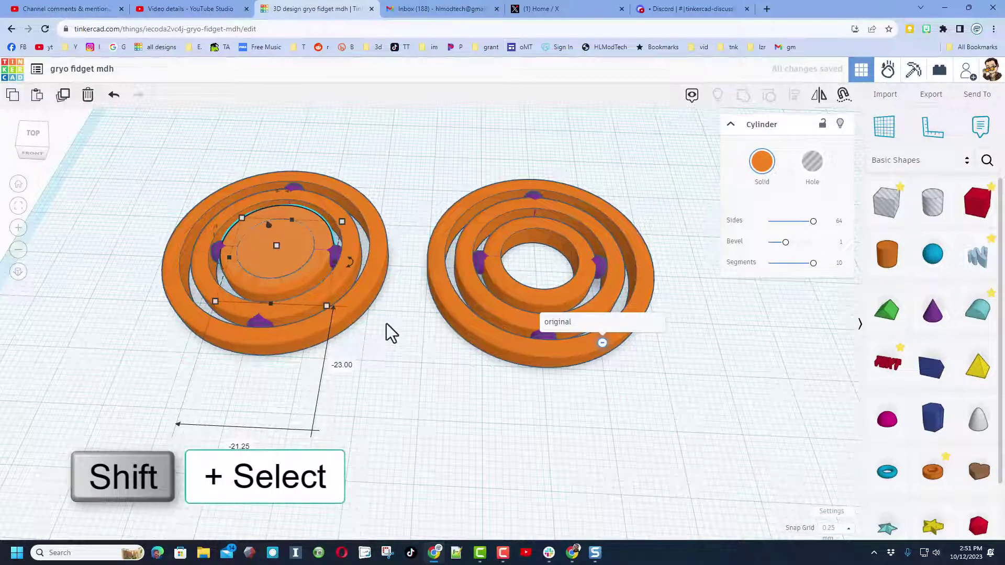
{"action": "left_click", "coordinate": [375, 287], "text": "shift"}
{"action": "key", "text": "l"}
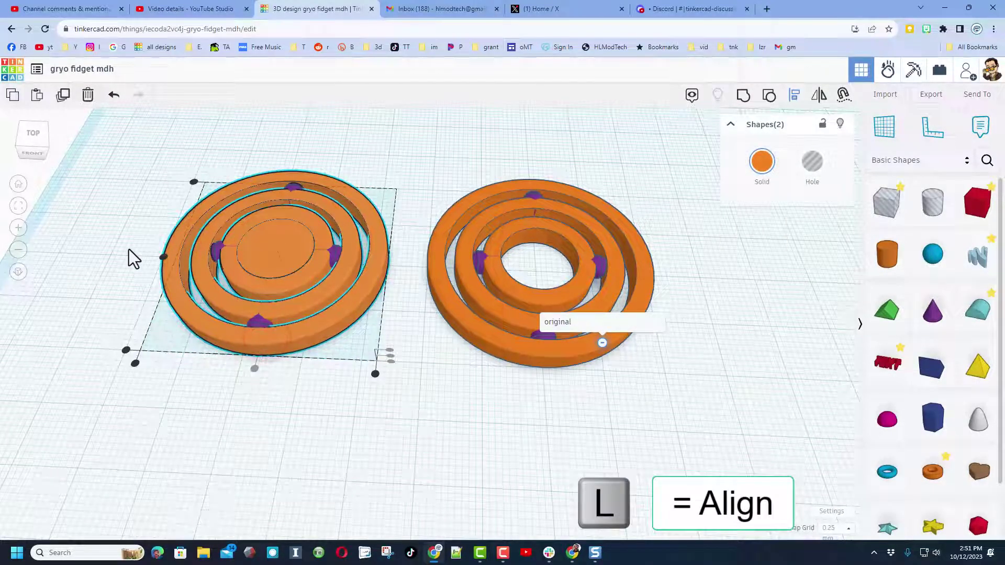
{"action": "left_click", "coordinate": [164, 257]}
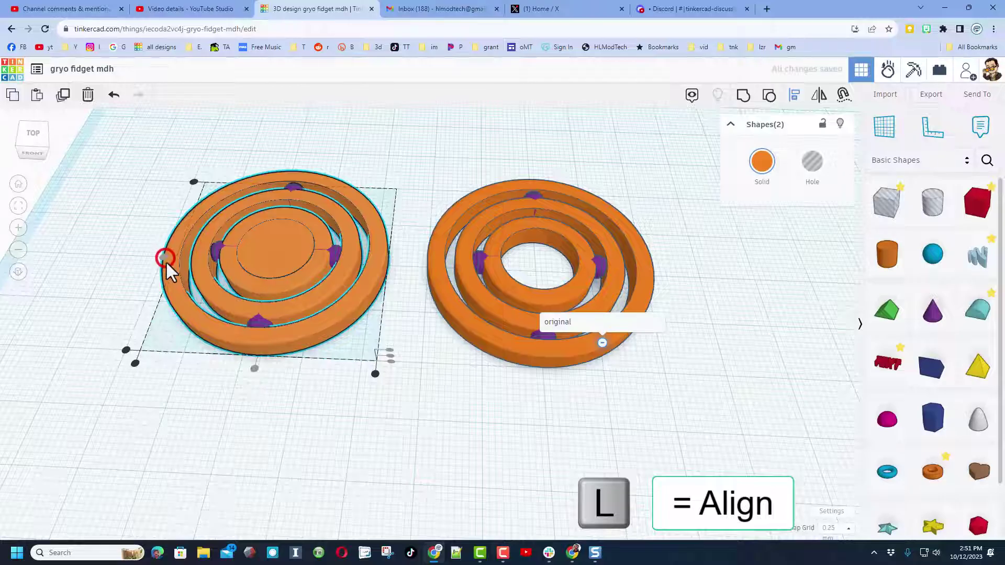
{"action": "left_click", "coordinate": [219, 393]}
Place a text shape on top of the left gyro's centre, make it read "MDH", and turn it into a hole
{"action": "right_click_drag", "start_coordinate": [218, 393], "coordinate": [256, 309]}
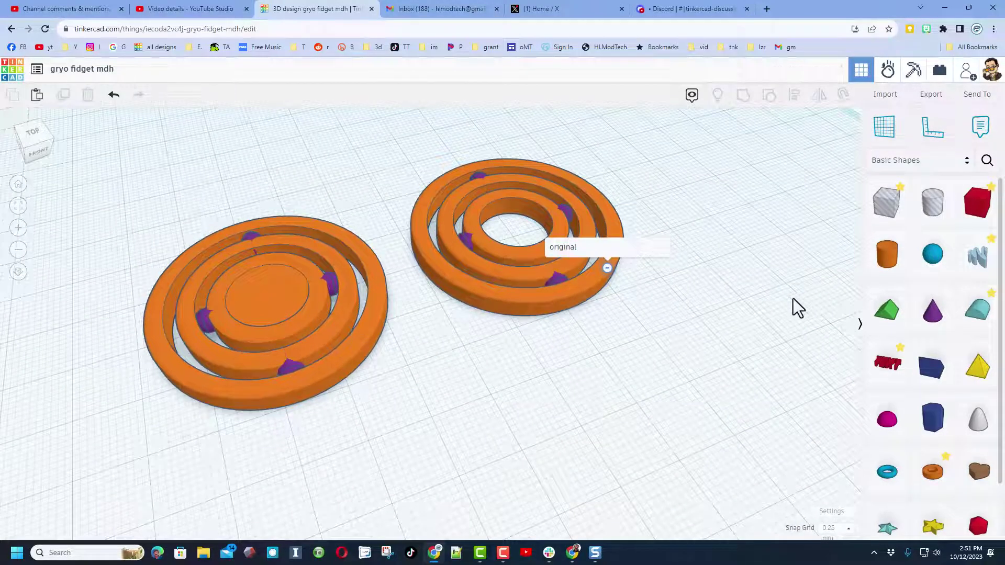
{"action": "left_click_drag", "start_coordinate": [879, 382], "coordinate": [263, 294]}
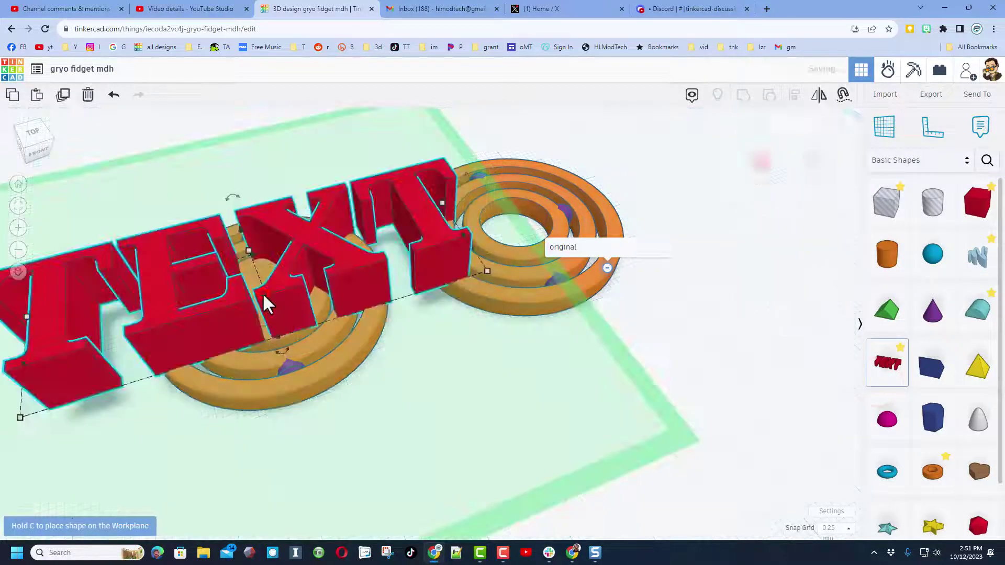
{"action": "left_click", "coordinate": [775, 219]}
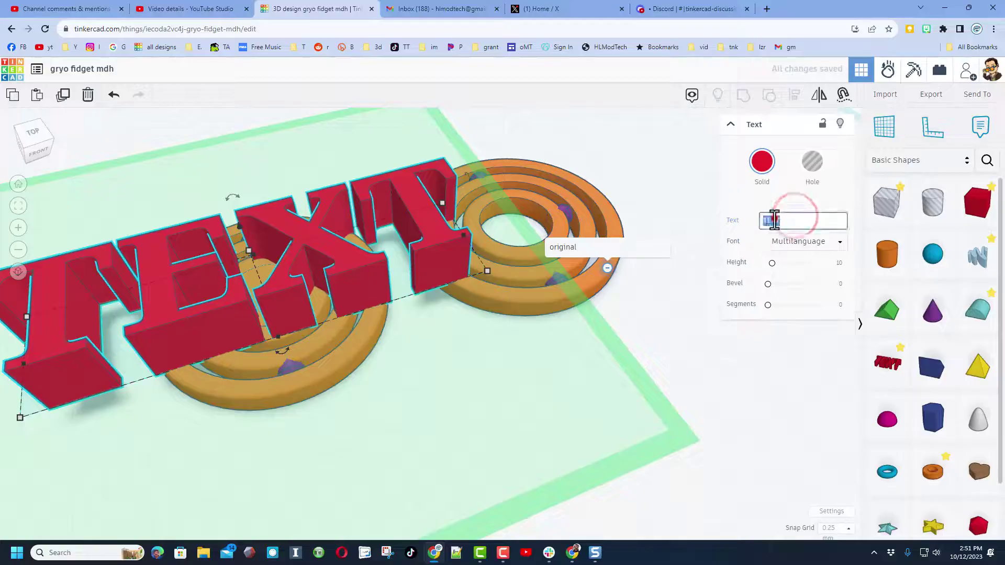
{"action": "type", "text": "MDH"}
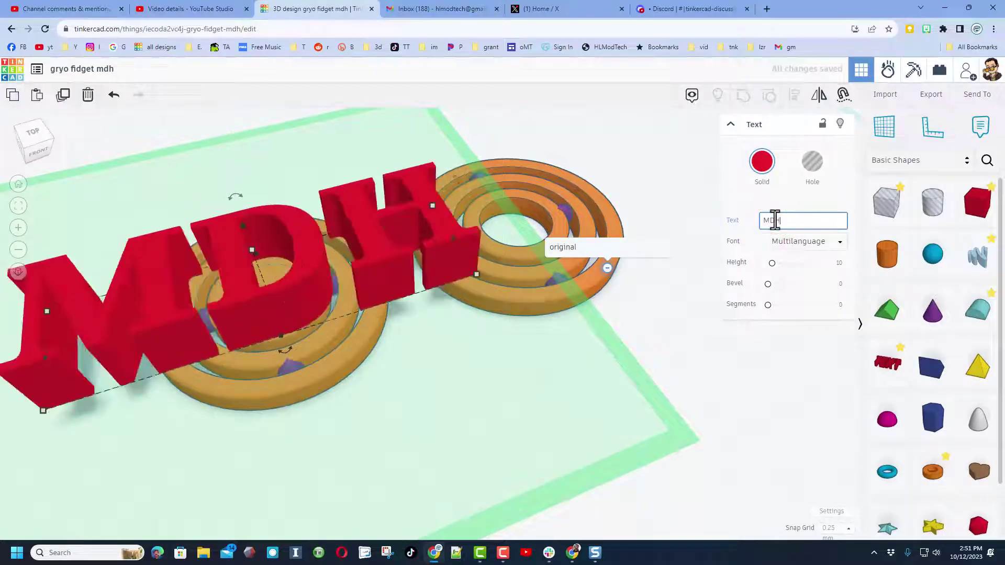
{"action": "left_click", "coordinate": [811, 164]}
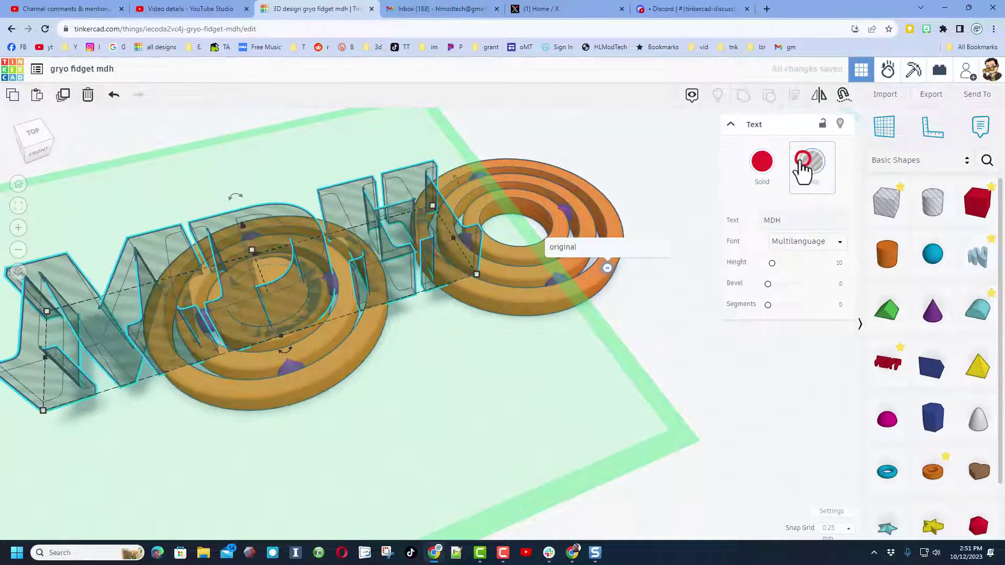
Scale the MDH text hole down proportionally to about 15.4 by 4.4 mm so it fits the central disc
{"action": "scroll", "coordinate": [400, 332], "scroll_direction": "down", "scroll_amount": 2}
{"action": "scroll", "coordinate": [400, 332], "scroll_direction": "down", "scroll_amount": 3}
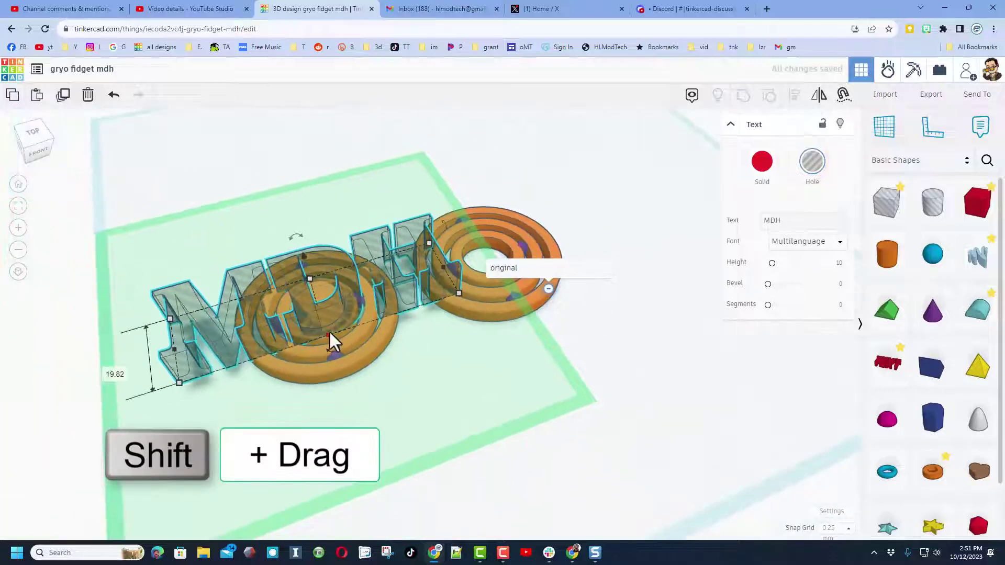
{"action": "left_click_drag", "start_coordinate": [176, 381], "coordinate": [406, 263], "text": "shift"}
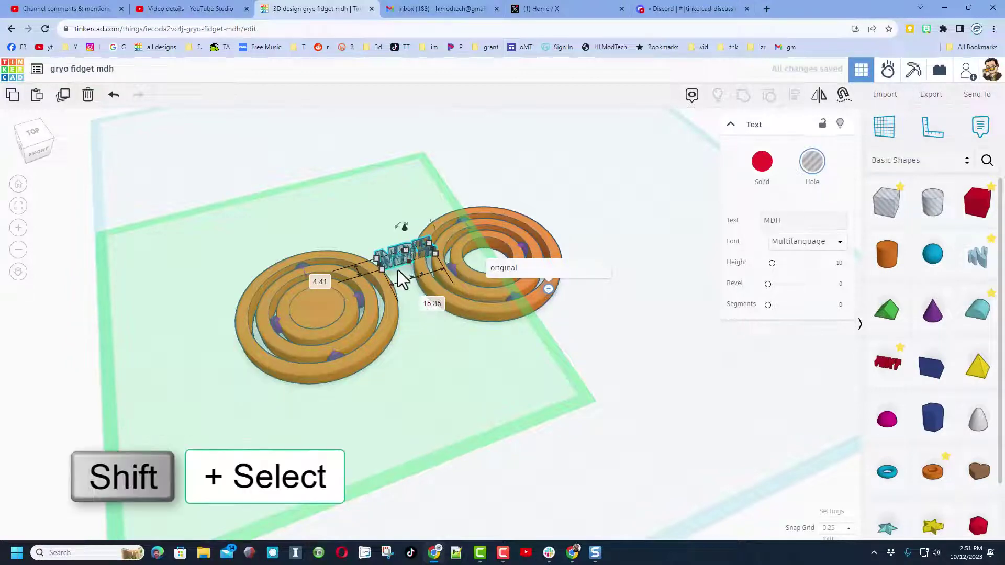
{"action": "left_click", "coordinate": [333, 330], "text": "shift"}
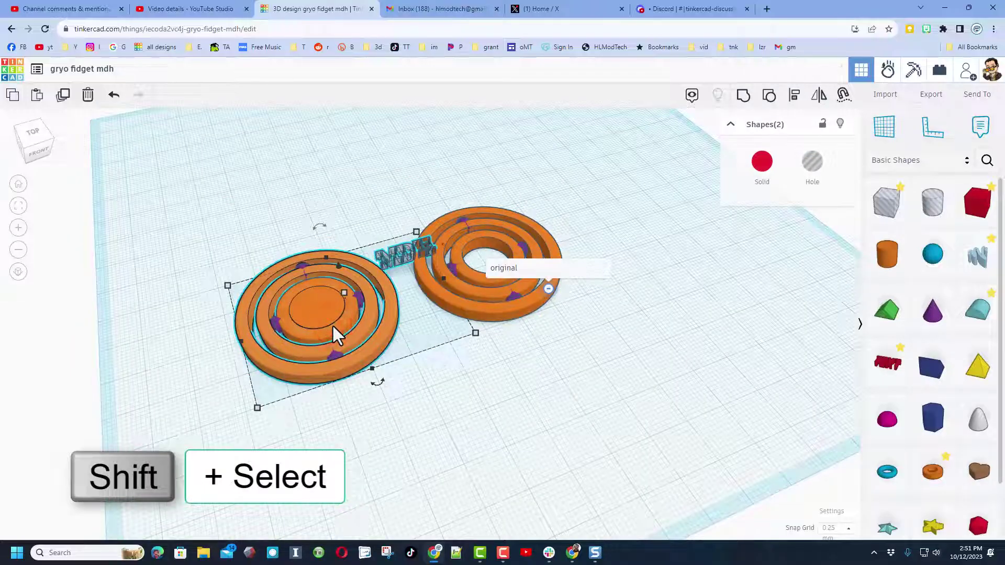
{"action": "key", "text": "l"}
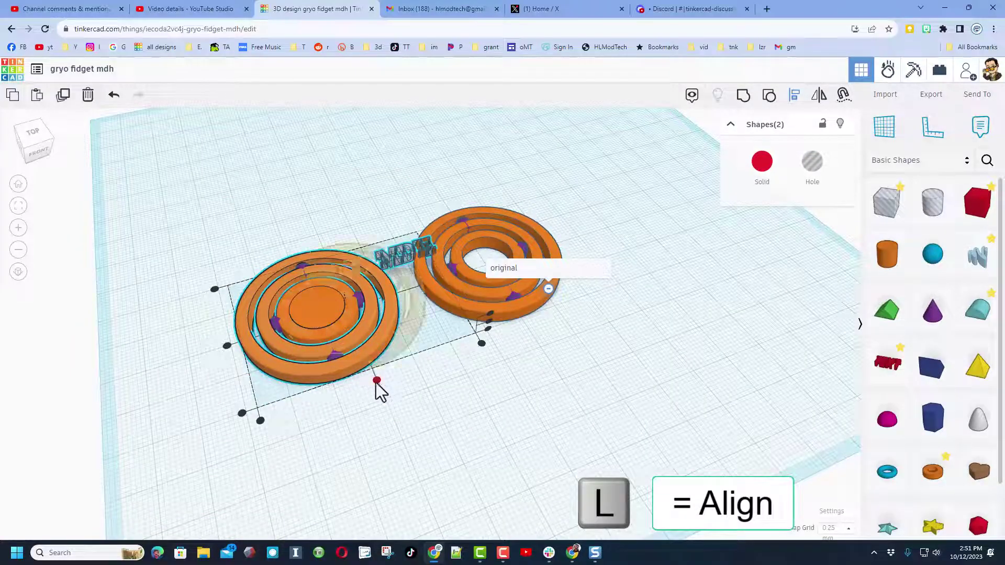
{"action": "left_click", "coordinate": [313, 308]}
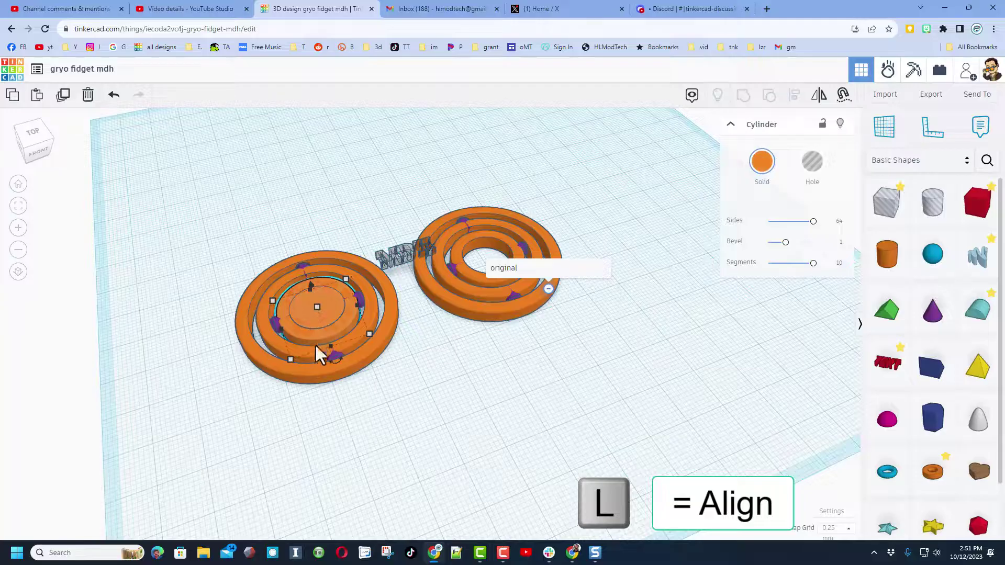
{"action": "left_click", "coordinate": [404, 440]}
Align the MDH text hole centred on the left gyro's central cylinder in both horizontal directions, keeping the cylinder in place
{"action": "left_click", "coordinate": [320, 330]}
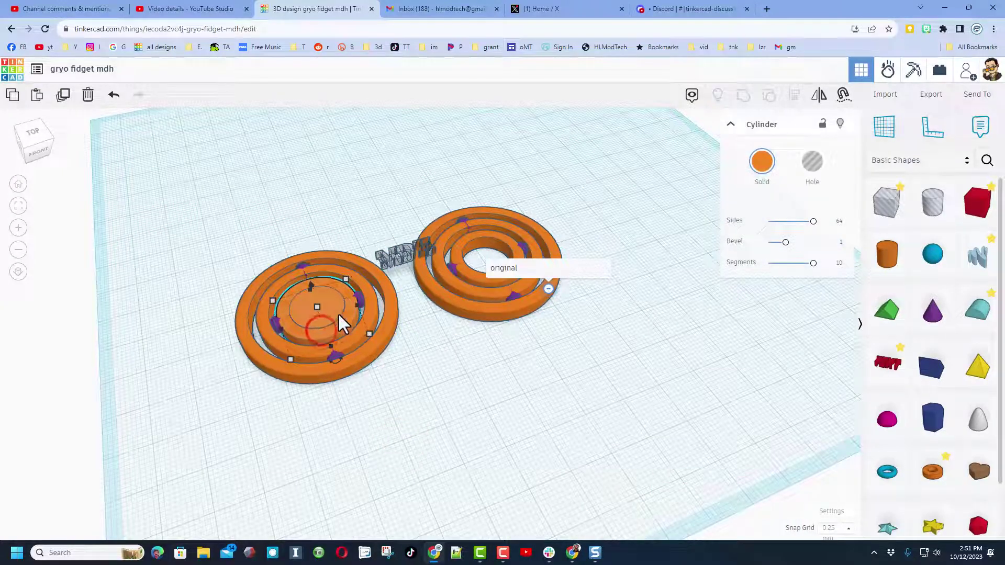
{"action": "left_click", "coordinate": [388, 263], "text": "shift"}
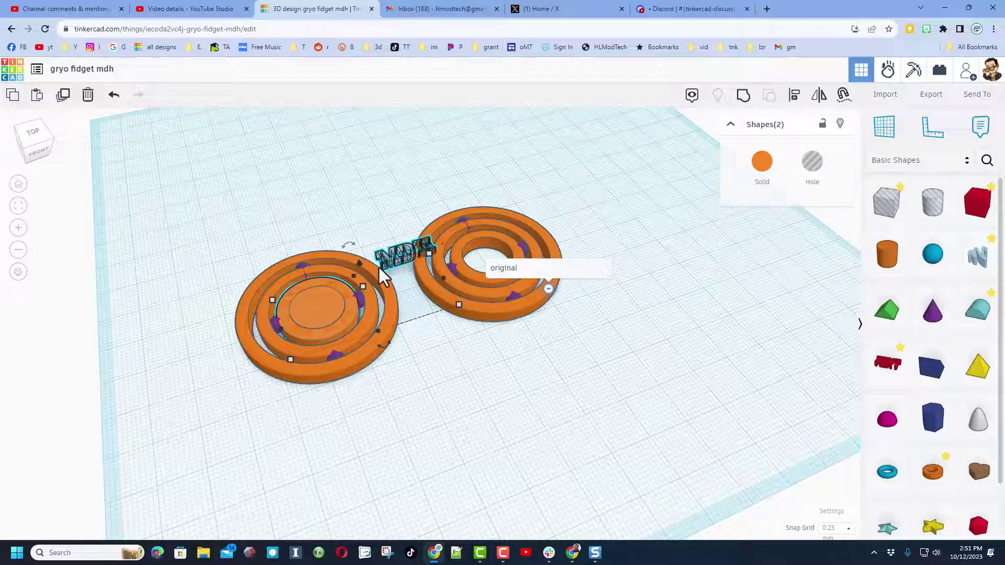
{"action": "left_click", "coordinate": [329, 330]}
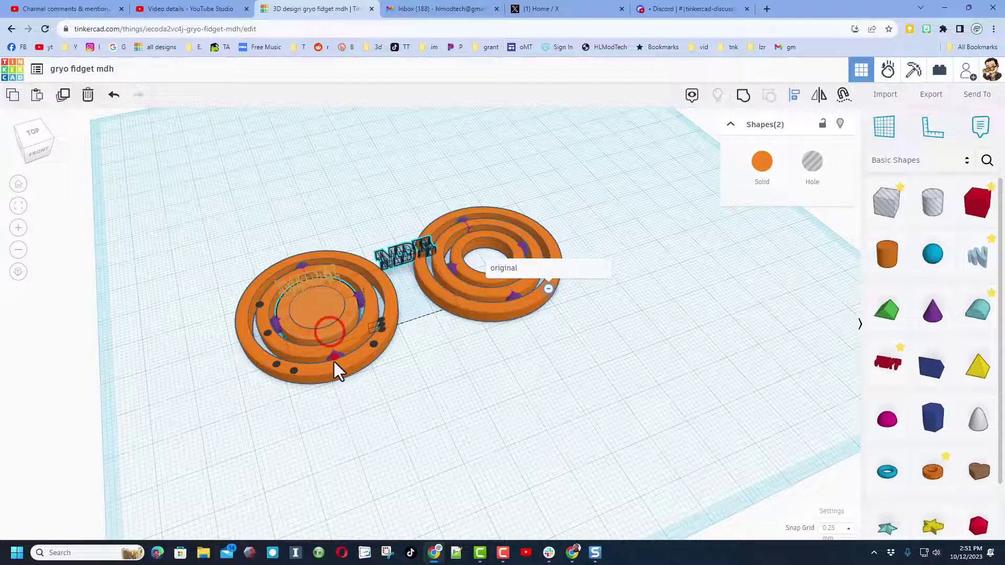
{"action": "left_click", "coordinate": [334, 358]}
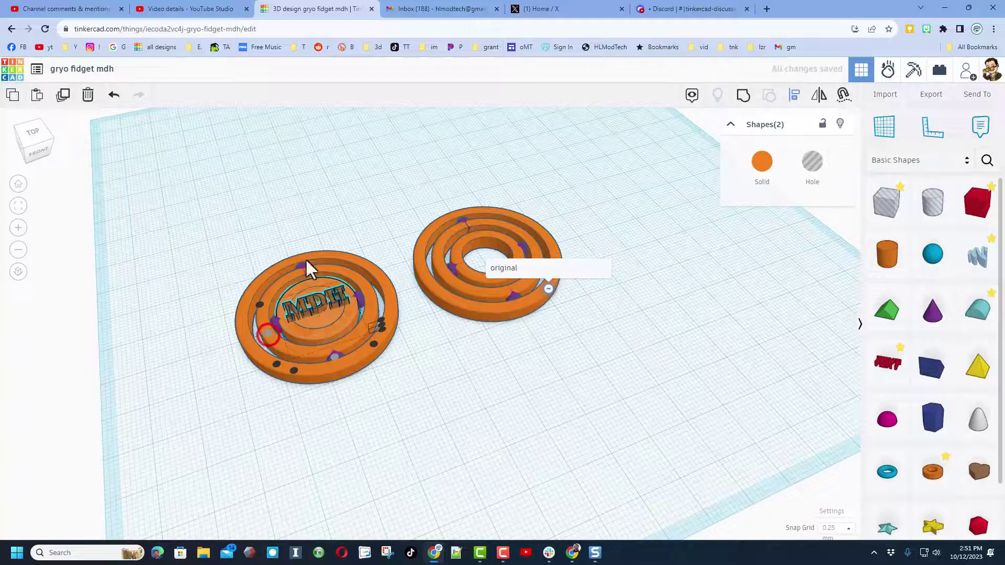
{"action": "left_click", "coordinate": [317, 225]}
Set the snap grid to 0.5 mm and lower the MDH text hole 1 mm into the central disc
{"action": "right_click_drag", "start_coordinate": [335, 271], "coordinate": [330, 299]}
{"action": "scroll", "coordinate": [335, 319], "scroll_direction": "up", "scroll_amount": 3}
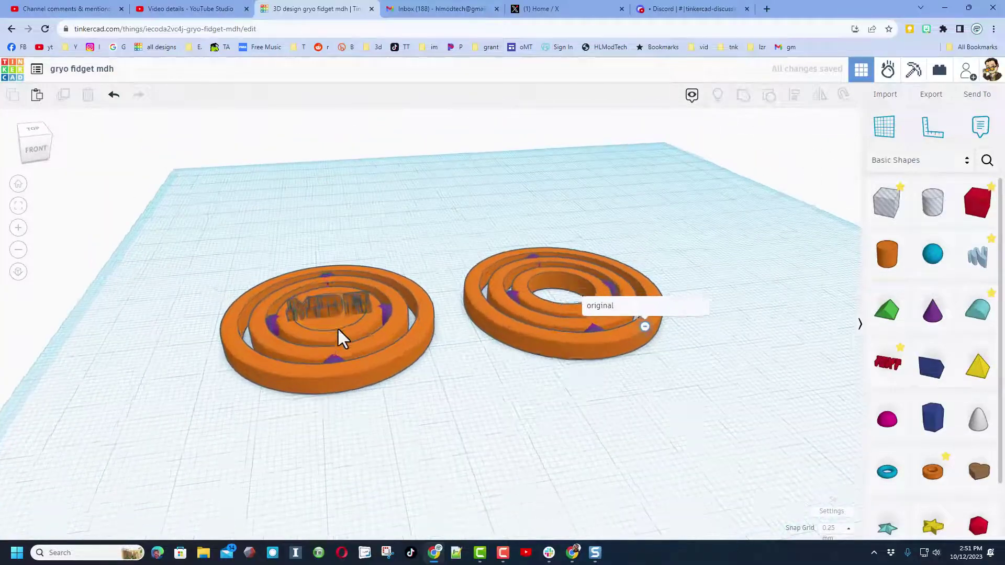
{"action": "left_click", "coordinate": [323, 298]}
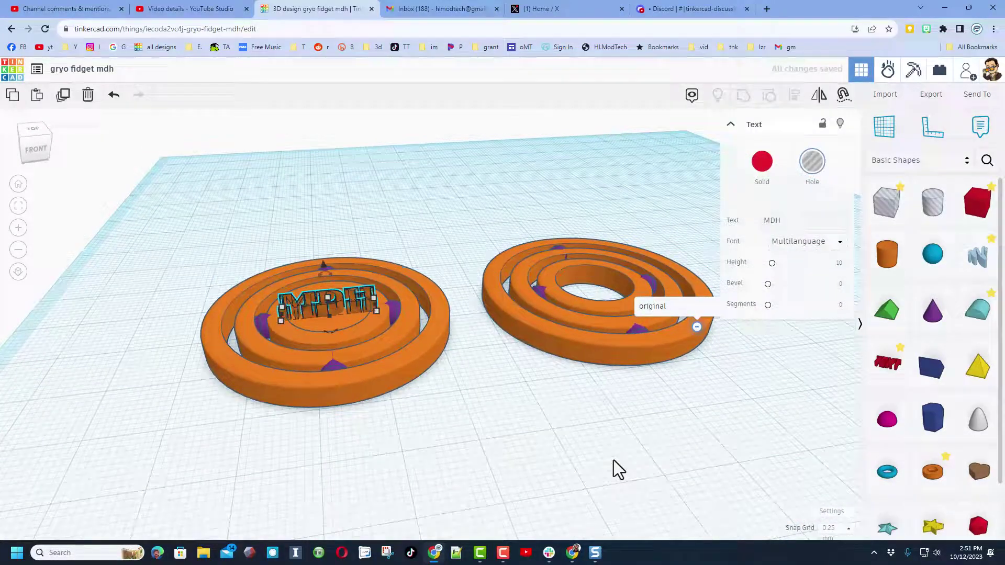
{"action": "left_click", "coordinate": [830, 530]}
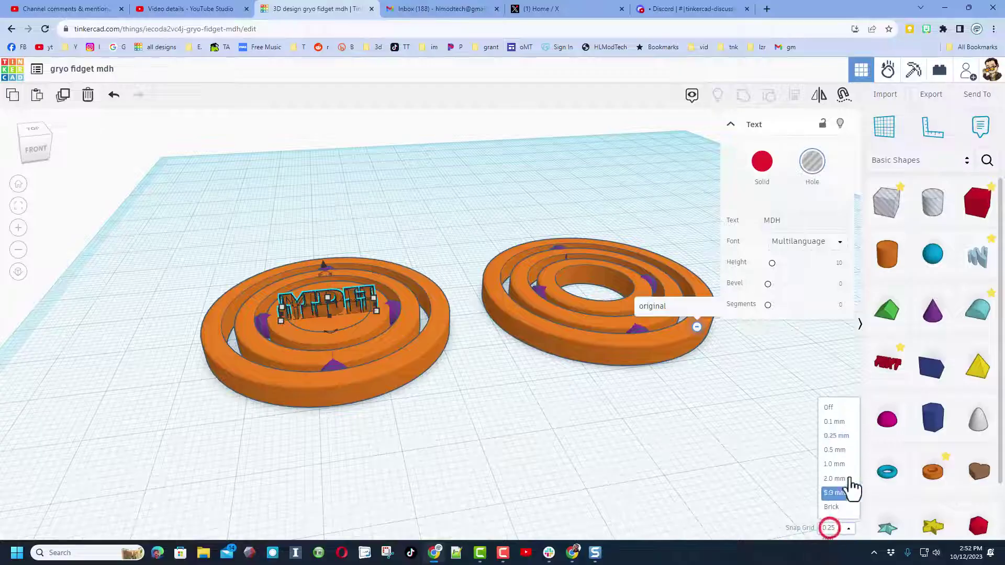
{"action": "left_click", "coordinate": [836, 451]}
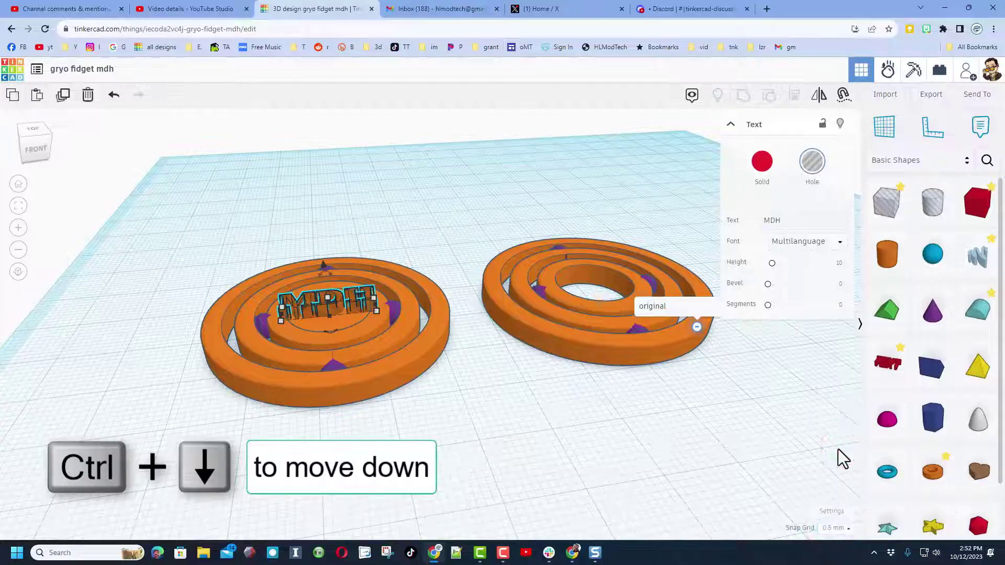
{"action": "key", "text": "ctrl+Down"}
{"action": "key", "text": "ctrl+Down"}
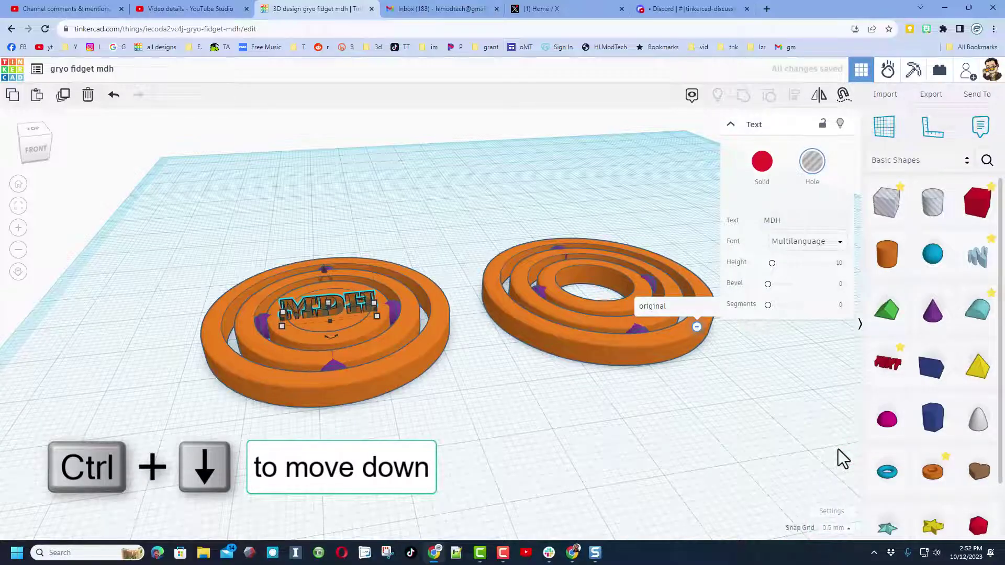
Group all parts of the left gyro with the MDH text hole so the lettering is cut into the disc
{"action": "right_click_drag", "start_coordinate": [477, 375], "coordinate": [199, 229]}
{"action": "left_click_drag", "start_coordinate": [200, 229], "coordinate": [418, 439]}
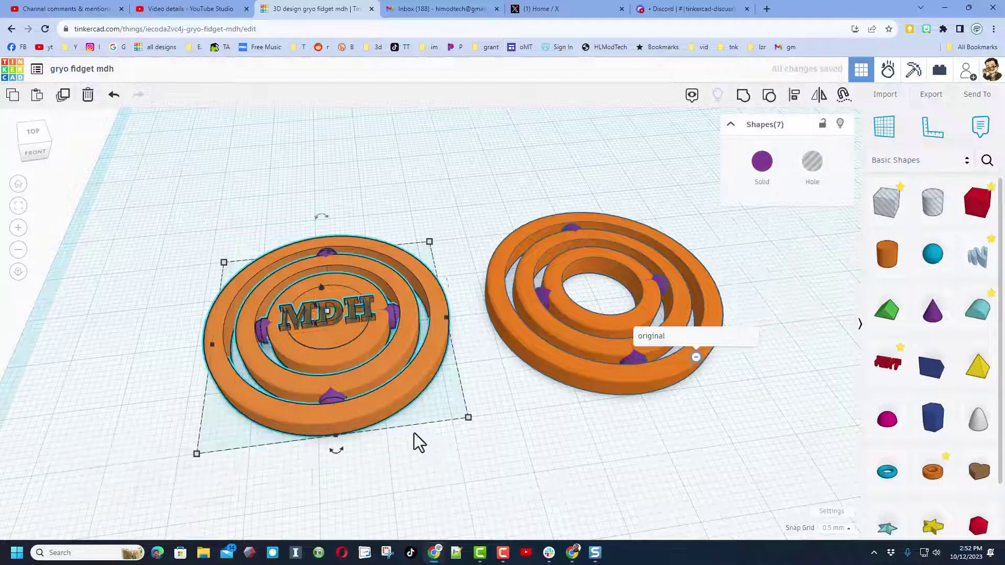
{"action": "key", "text": "ctrl+g"}
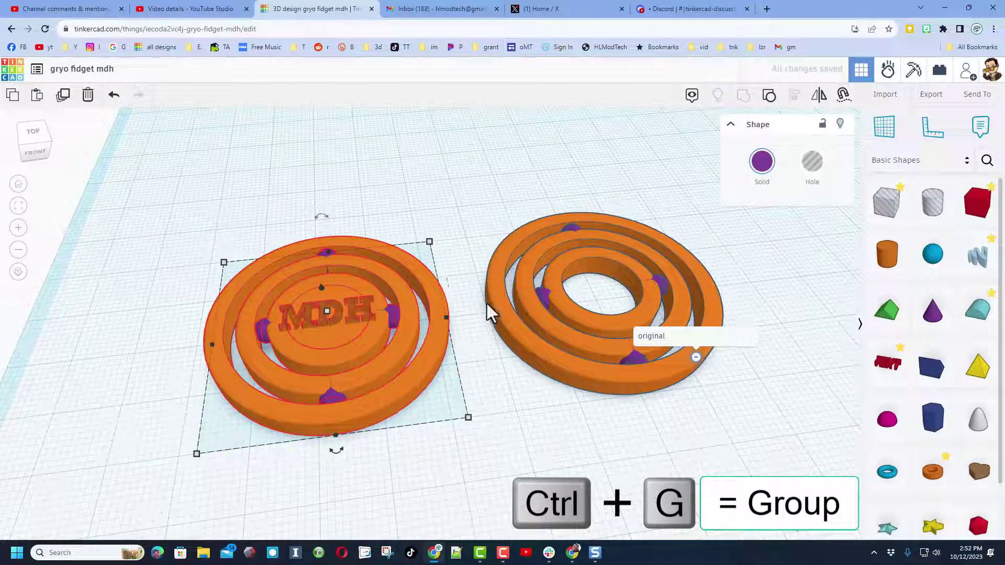
Export only the grouped MDH gyro as an STL named "gryo fidget mdh (1).stl" in the 3dmodeling folder
{"action": "right_click_drag", "start_coordinate": [494, 235], "coordinate": [477, 247]}
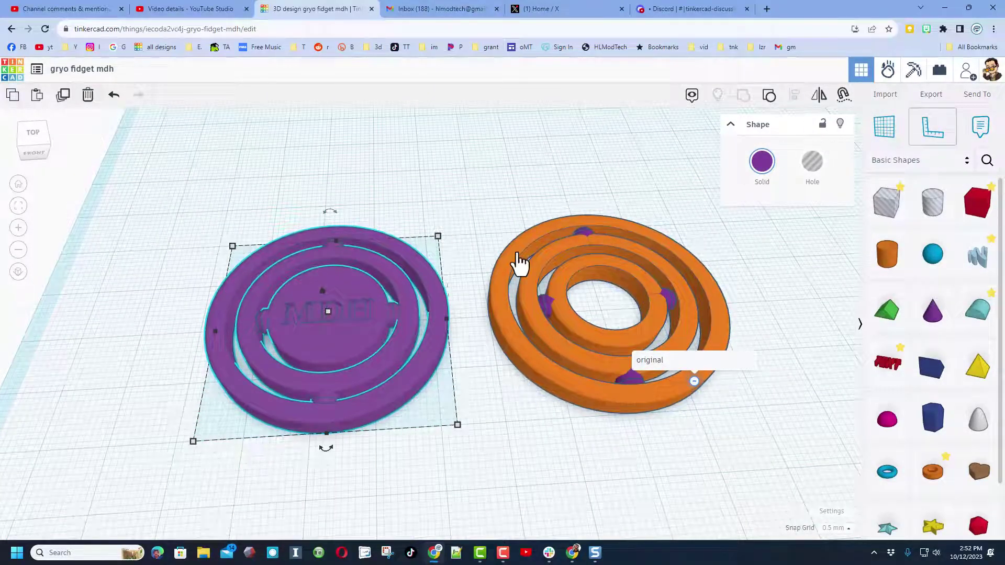
{"action": "left_click", "coordinate": [930, 95]}
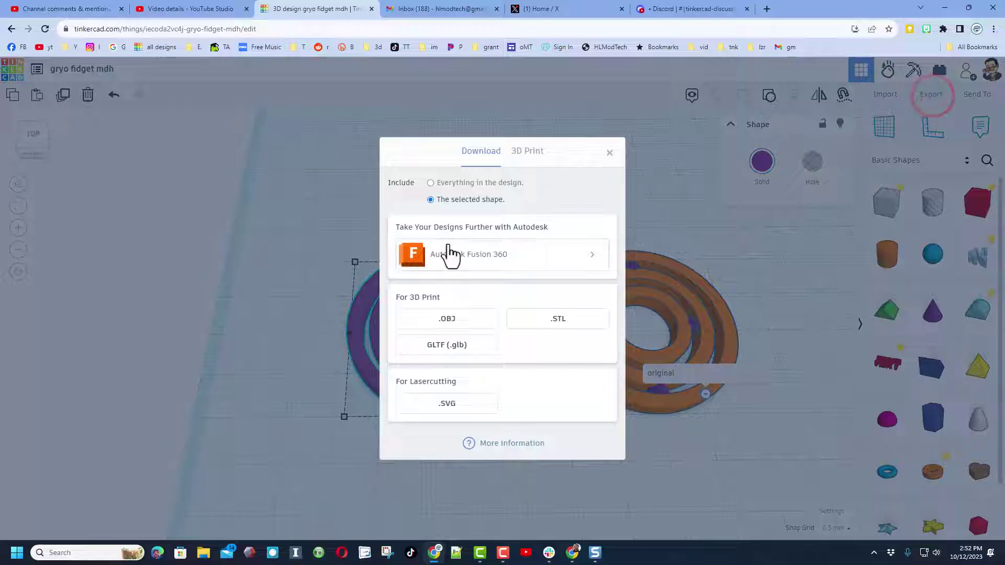
{"action": "left_click", "coordinate": [548, 319]}
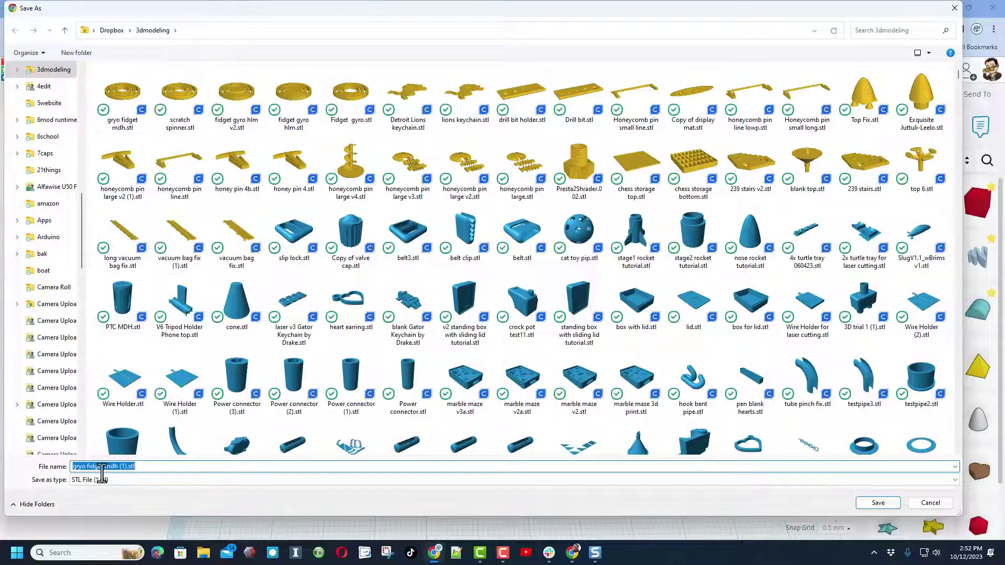
{"action": "left_click", "coordinate": [878, 503]}
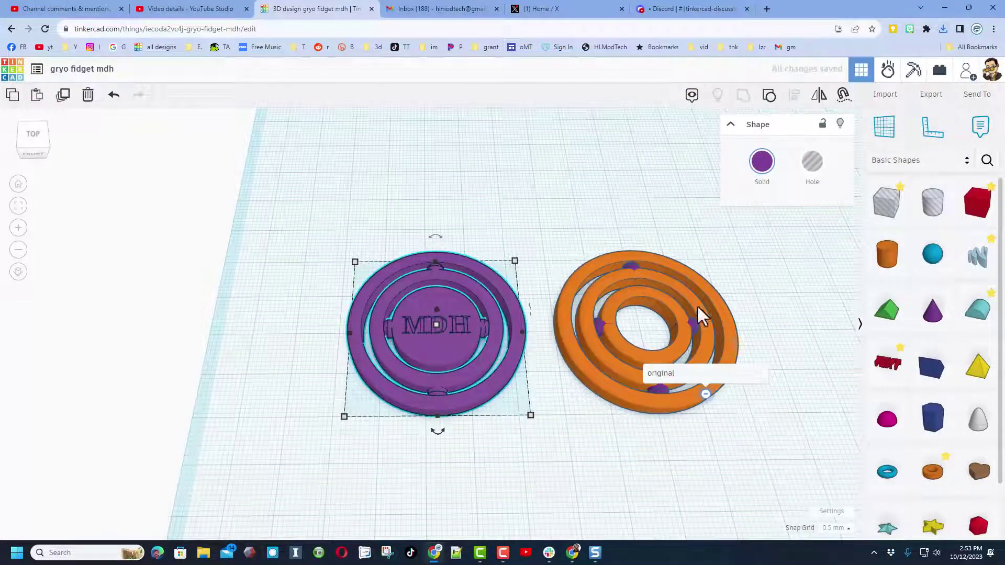
Change the workspace background to the pale yellow preset and hide the grid
{"action": "left_click", "coordinate": [825, 512]}
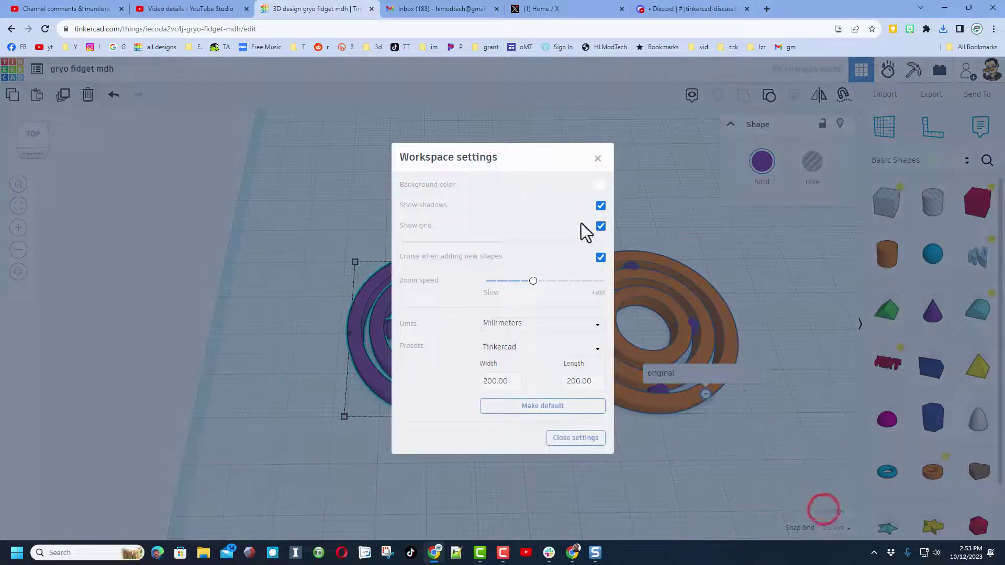
{"action": "left_click", "coordinate": [600, 186]}
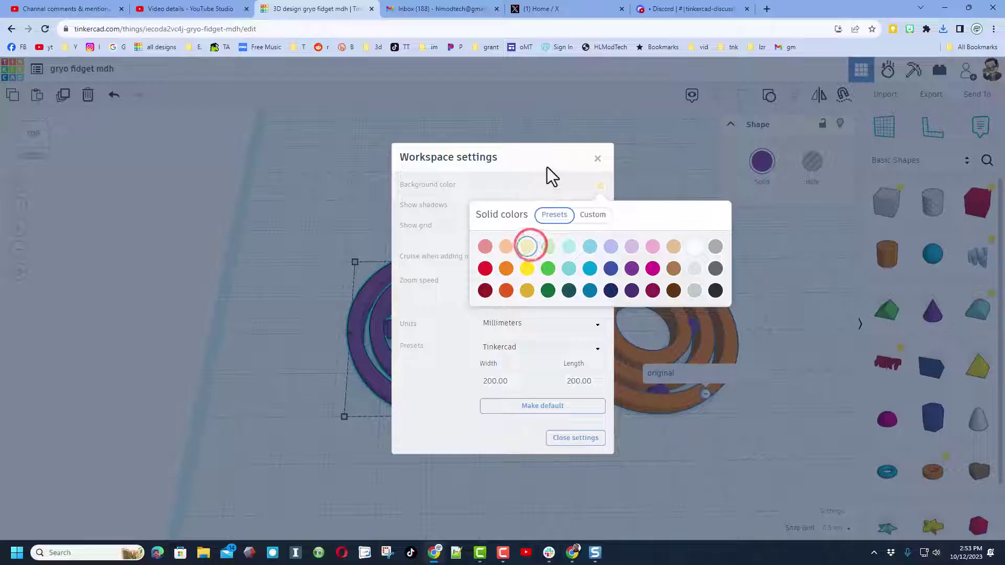
{"action": "left_click", "coordinate": [500, 187]}
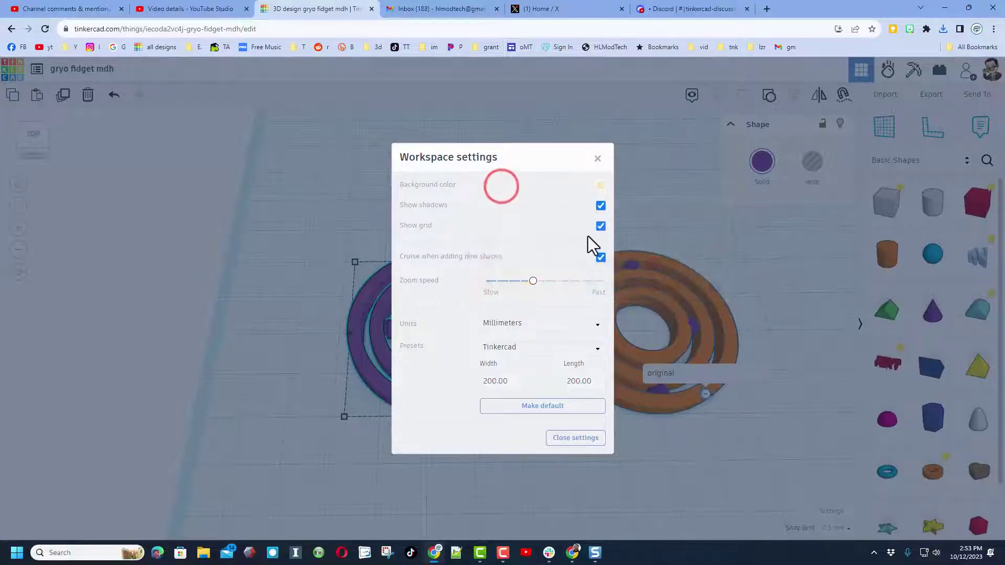
{"action": "left_click", "coordinate": [590, 438]}
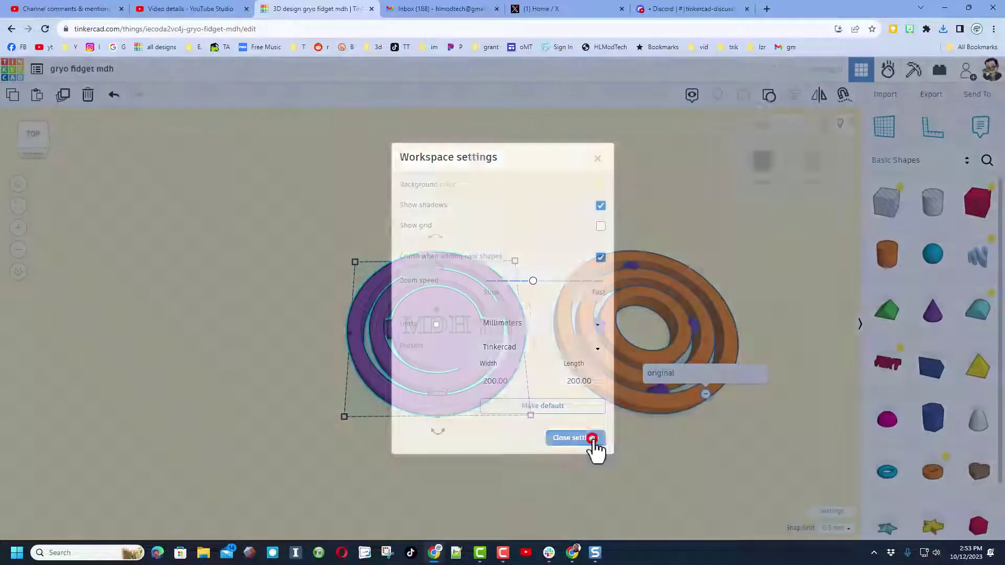
Set the grouped MDH gyro to Multicolor so its parts keep their own colours
{"action": "right_click_drag", "start_coordinate": [659, 448], "coordinate": [663, 482]}
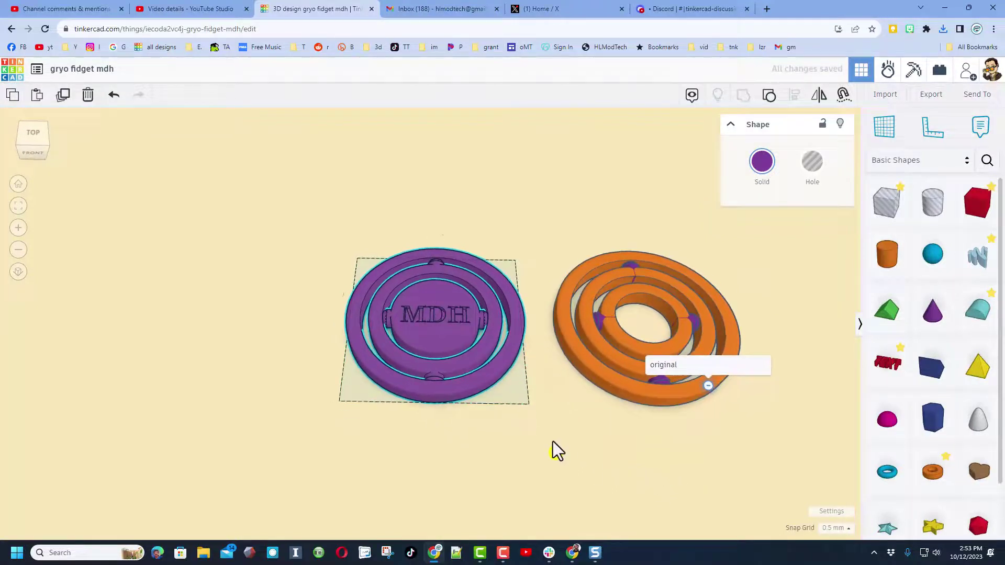
{"action": "right_click_drag", "start_coordinate": [553, 441], "coordinate": [495, 369]}
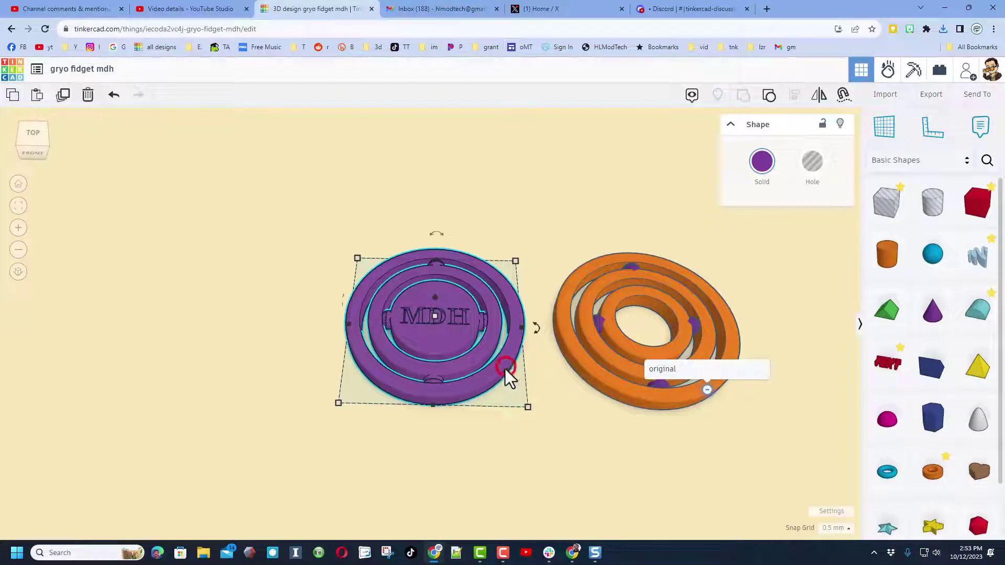
{"action": "left_click", "coordinate": [763, 174]}
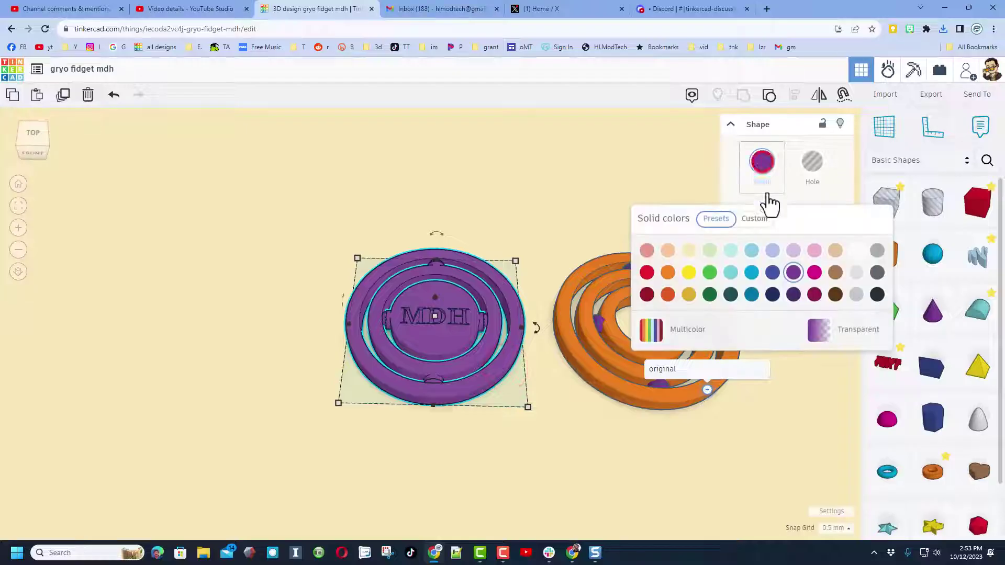
{"action": "left_click", "coordinate": [683, 331]}
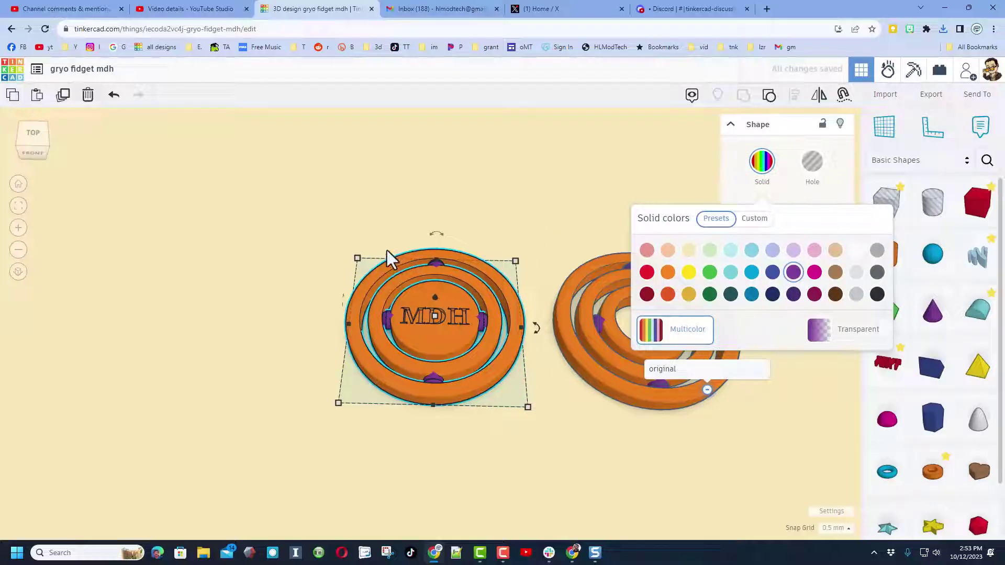
Open the properties of the "gryo fidget mdh" design and fill in the description starting "Tutorial: Coming Soon" with the share request and HLModTech links
{"action": "right_click_drag", "start_coordinate": [388, 252], "coordinate": [562, 207]}
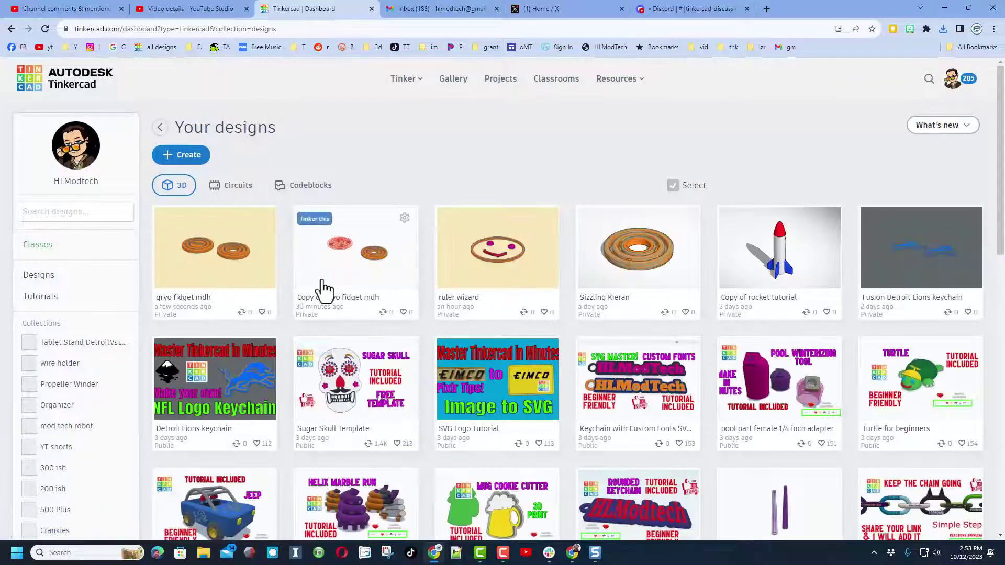
{"action": "left_click", "coordinate": [264, 219]}
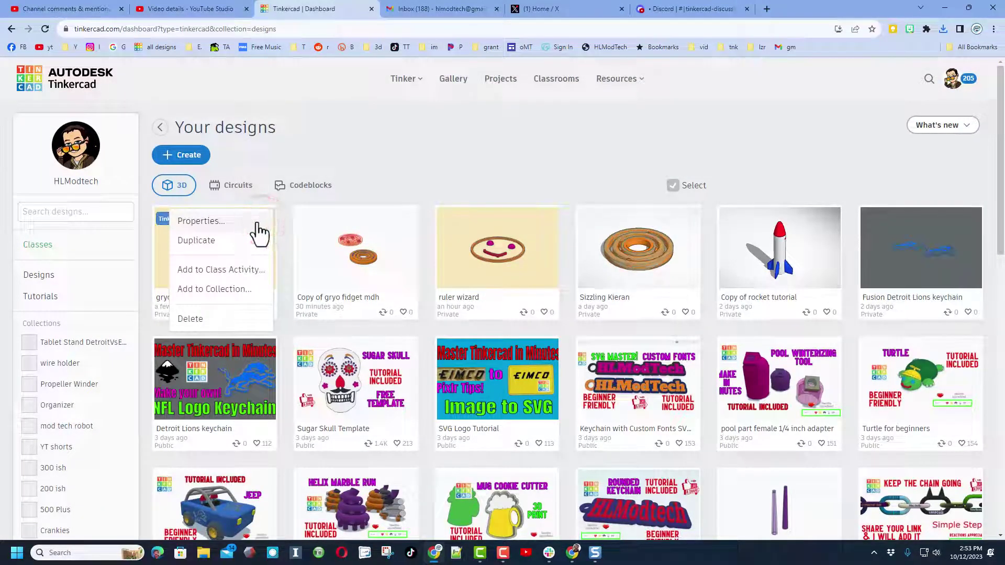
{"action": "left_click", "coordinate": [200, 225]}
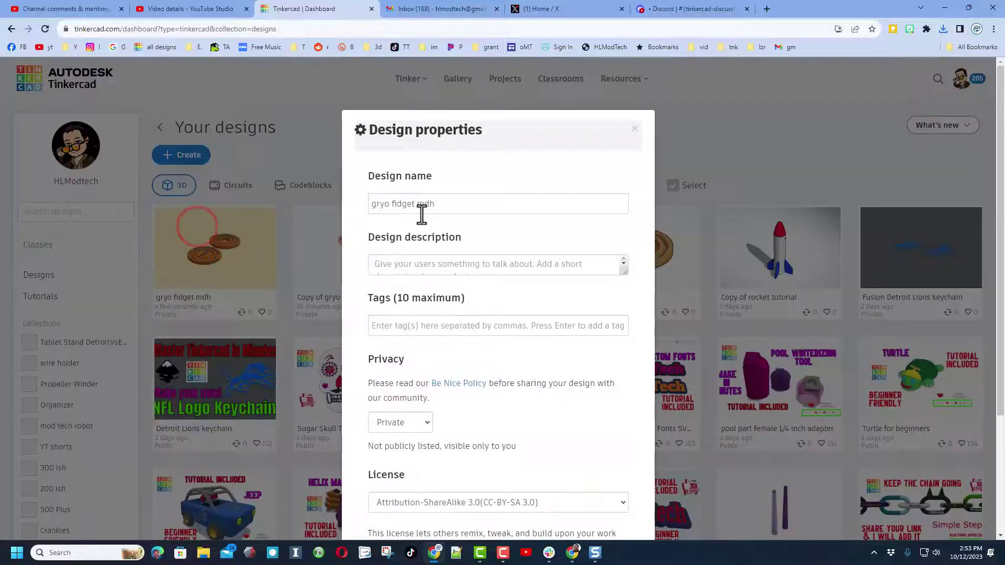
{"action": "type", "text": "Tutorial: Coming Soon  If you make something awesome, please share it with me. https://youtu.be/XeDQjhRK8lg  Have a great day and Keep Tinkering!  https://www.youtube.com/c/HLModTech  https://hlmodtech.com/tinkercad"}
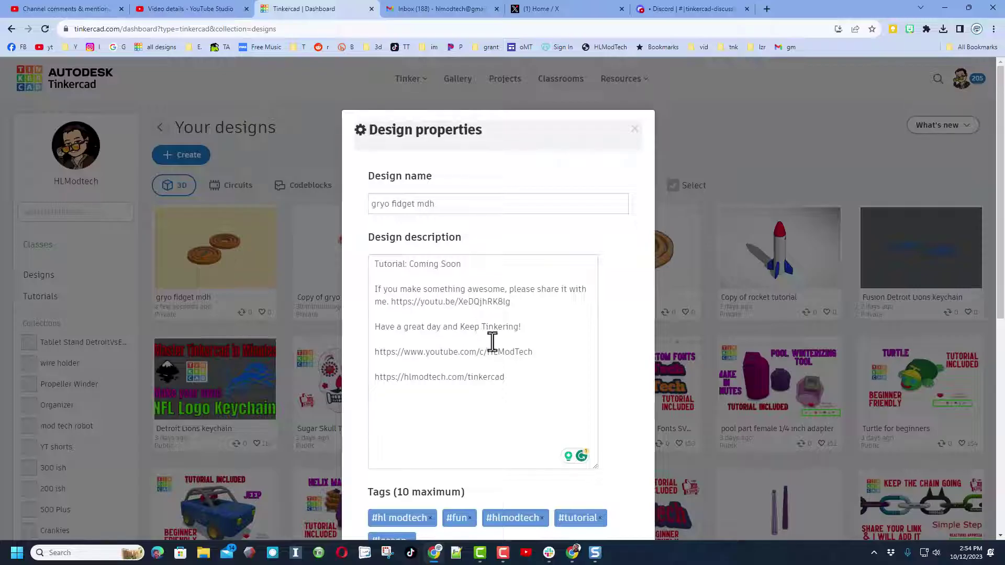
{"action": "scroll", "coordinate": [515, 304], "scroll_direction": "down", "scroll_amount": 4}
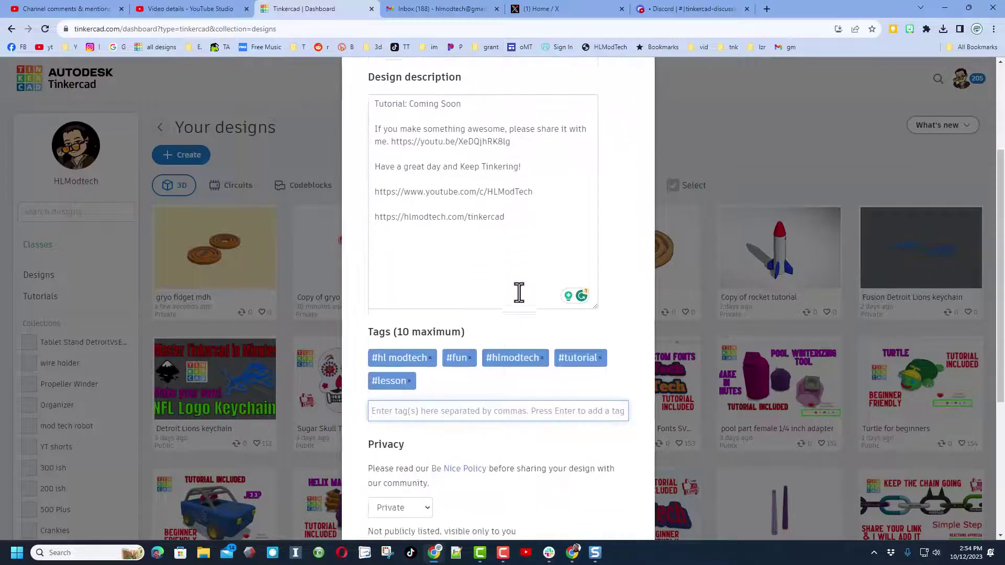
Add the tags "fidget" and "fidget gyro" to the design's properties
{"action": "left_click", "coordinate": [455, 361]}
{"action": "scroll", "coordinate": [434, 338], "scroll_direction": "down", "scroll_amount": 1}
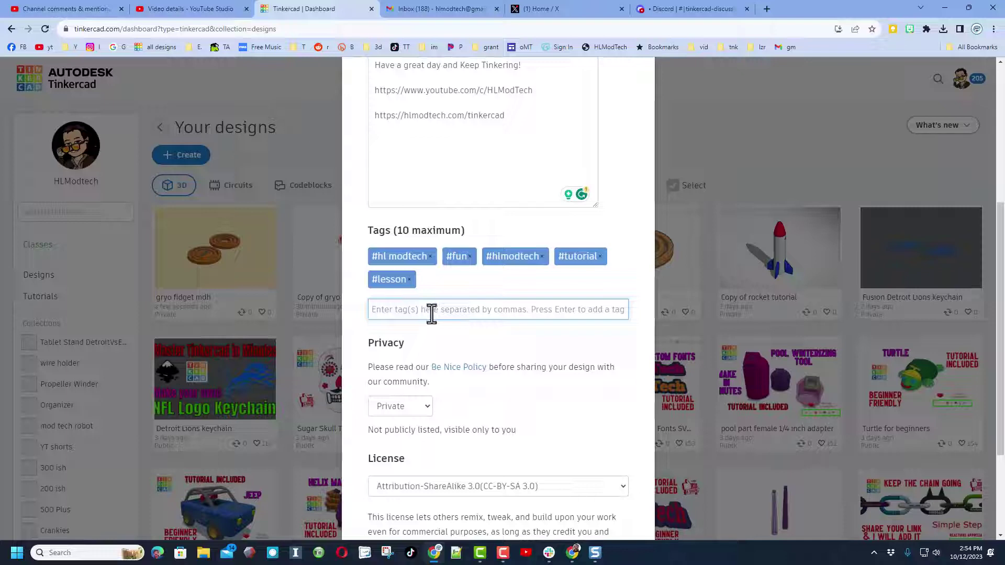
{"action": "type", "text": "fidget, fidget gyro"}
{"action": "key", "text": "Return"}
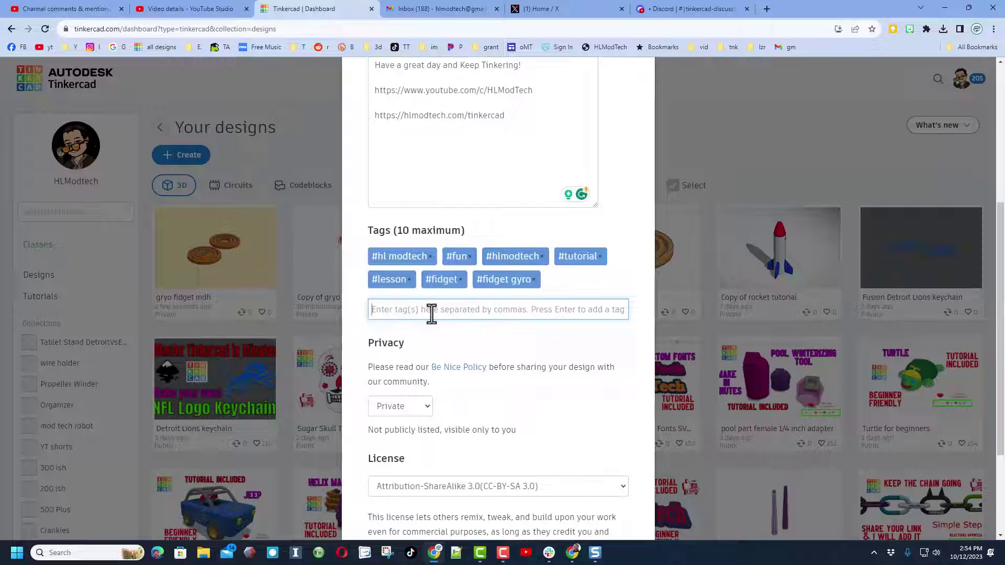
Try the tag "hlmt23" on the design and remove it again
{"action": "type", "text": "hlm"}
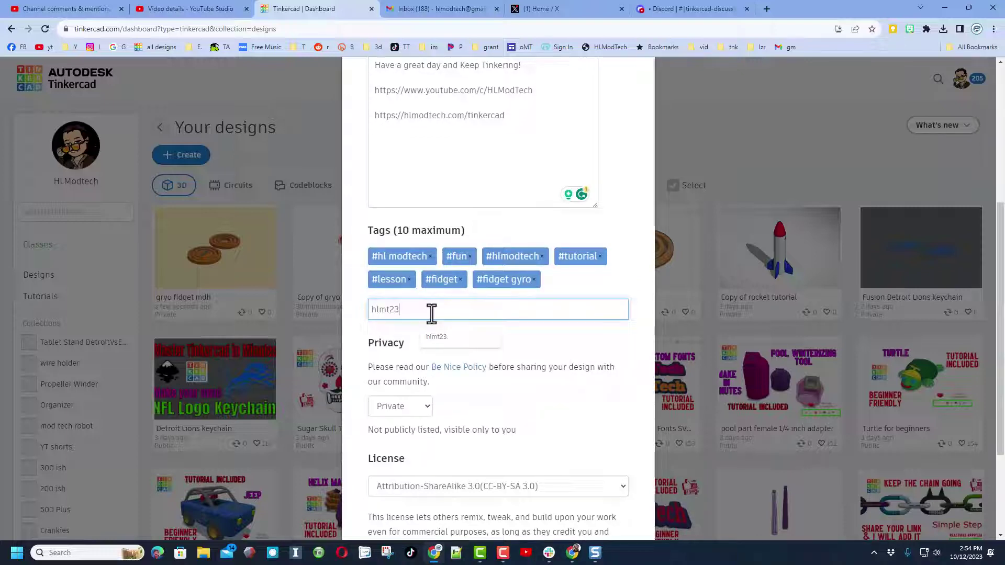
{"action": "type", "text": "t23"}
{"action": "key", "text": "Return"}
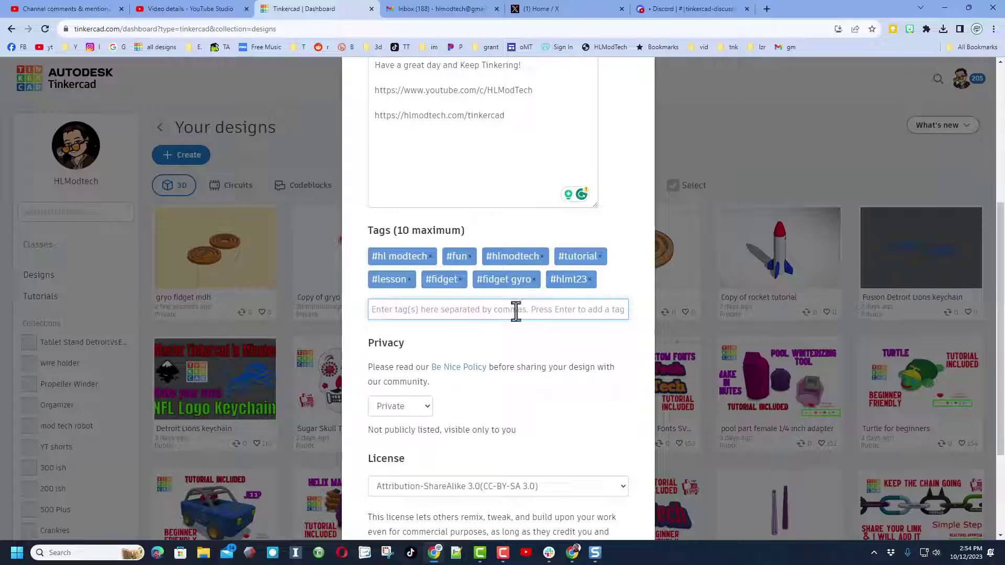
{"action": "left_click", "coordinate": [591, 281]}
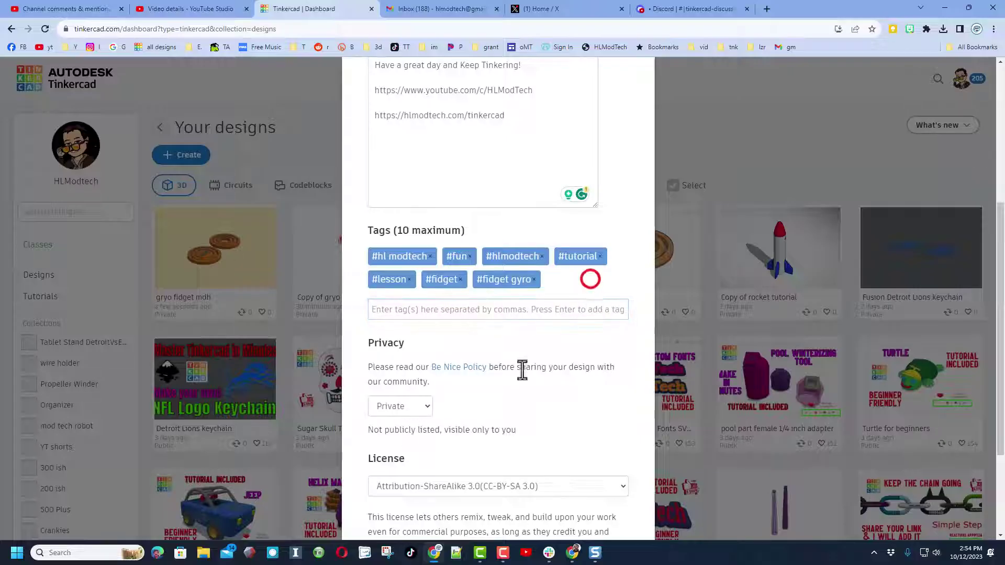
Make the design public under the Attribution-NoDerivs 3.0 (CC-BY-ND 3.0) license and save the property changes
{"action": "left_click", "coordinate": [393, 406]}
{"action": "left_click", "coordinate": [398, 448]}
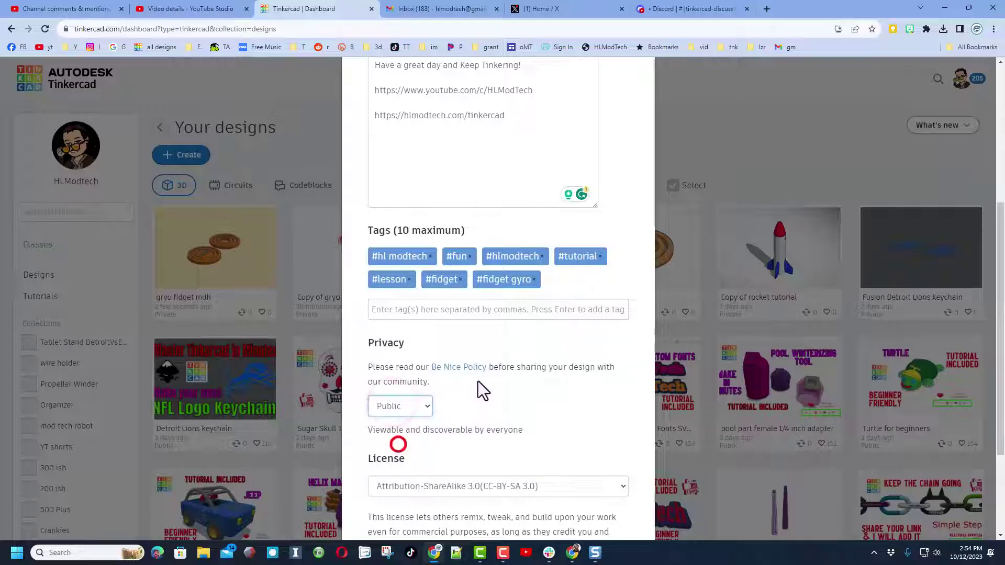
{"action": "scroll", "coordinate": [478, 381], "scroll_direction": "down", "scroll_amount": 3}
{"action": "left_click", "coordinate": [475, 339]}
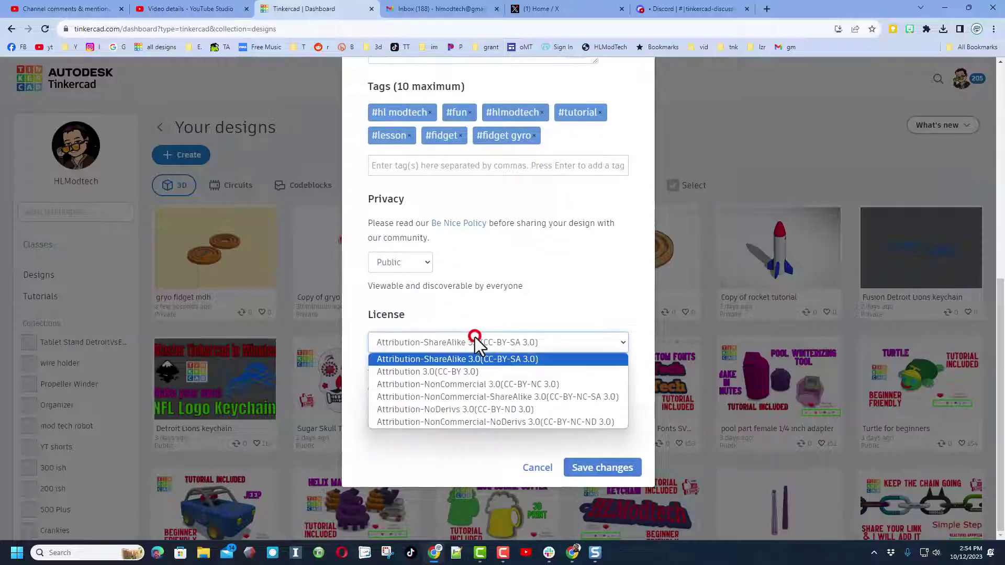
{"action": "left_click", "coordinate": [466, 410]}
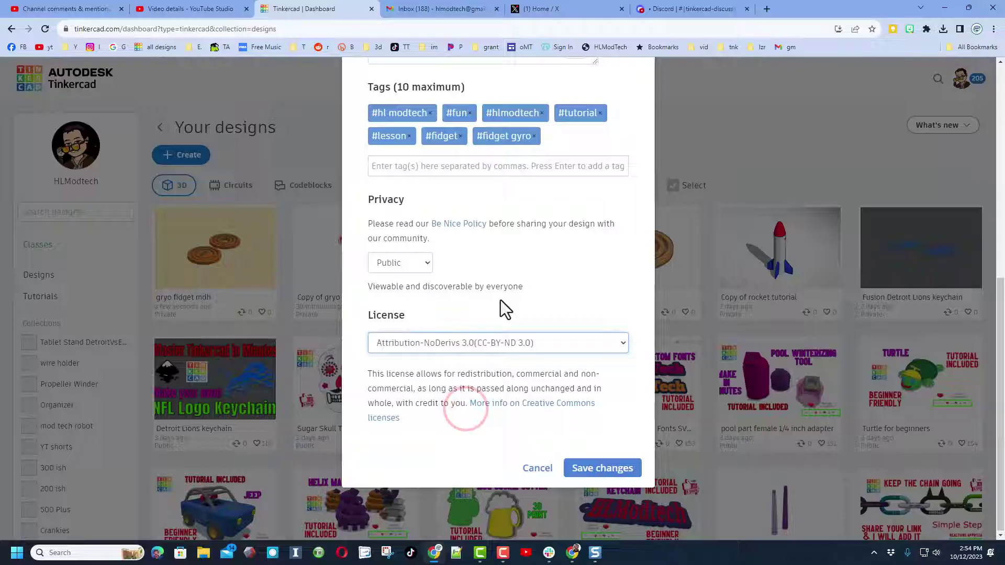
{"action": "scroll", "coordinate": [500, 298], "scroll_direction": "up", "scroll_amount": 6}
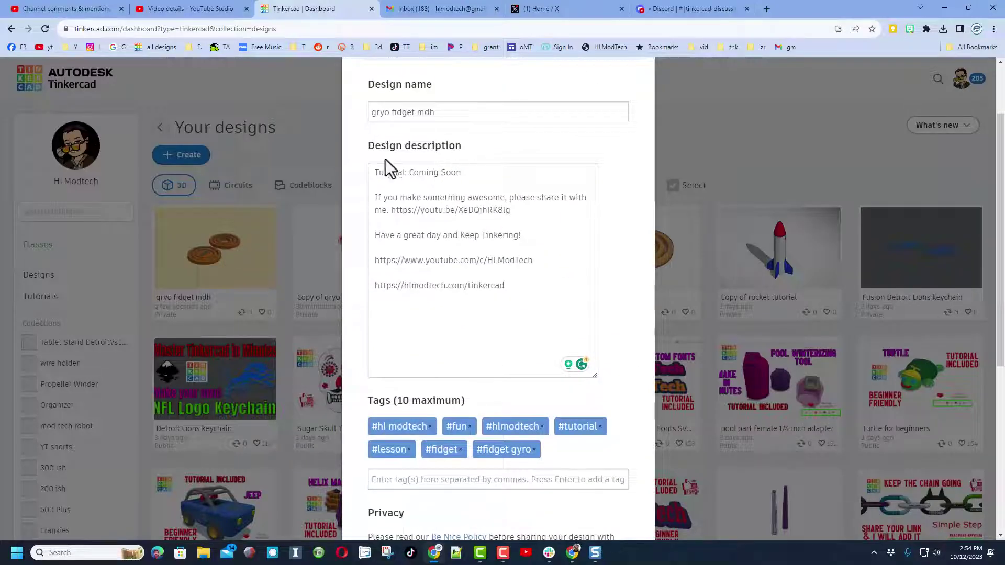
{"action": "scroll", "coordinate": [565, 354], "scroll_direction": "down", "scroll_amount": 6}
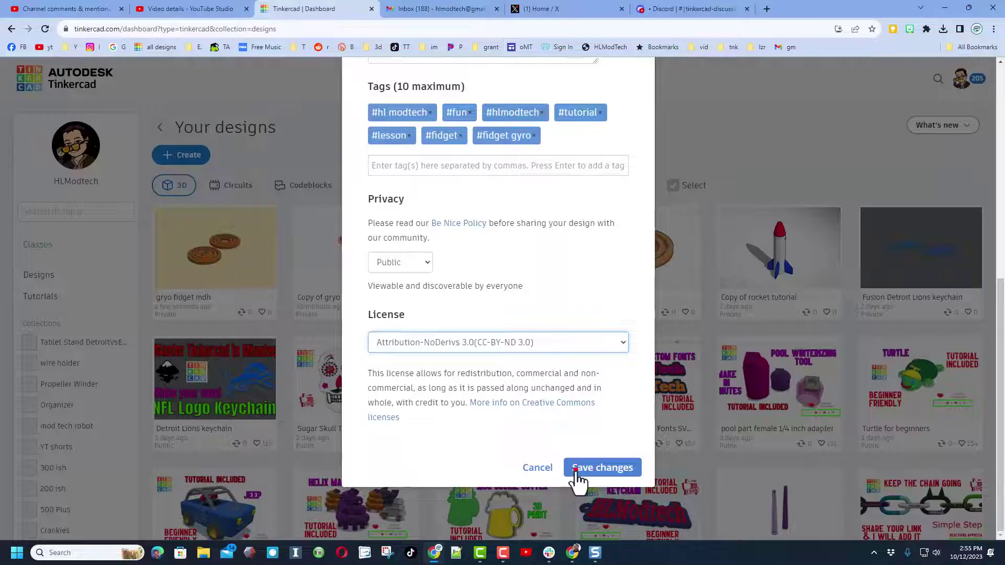
{"action": "left_click", "coordinate": [576, 471]}
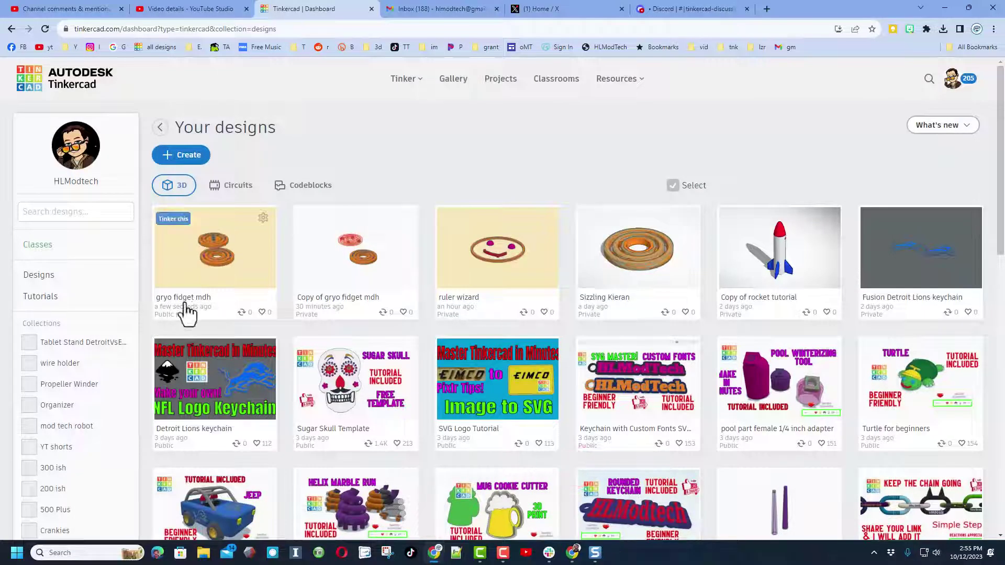
Open the community gallery, turn off the staff picks filter and show the recent 3D designs as small thumbnails
{"action": "left_click", "coordinate": [451, 84]}
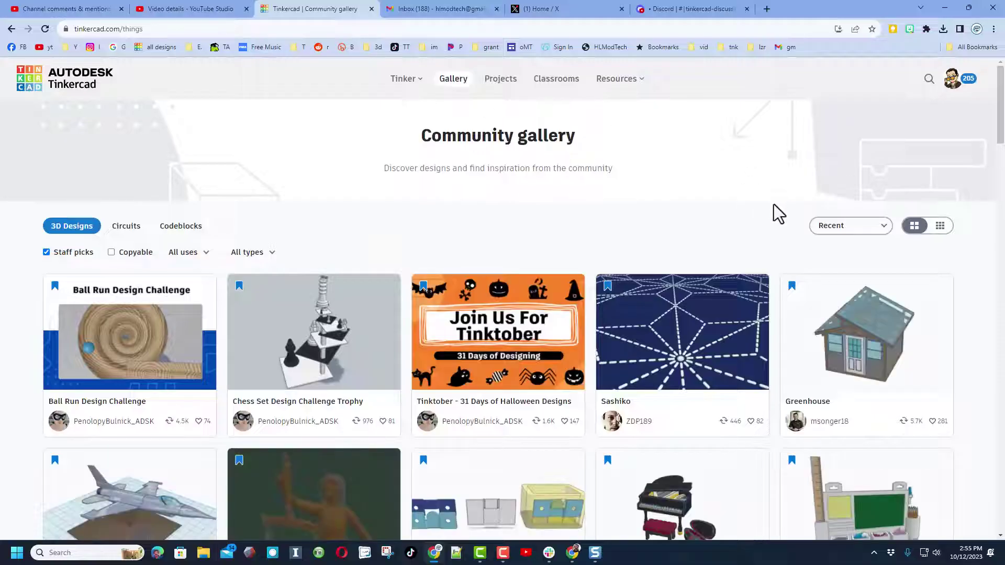
{"action": "left_click", "coordinate": [46, 253]}
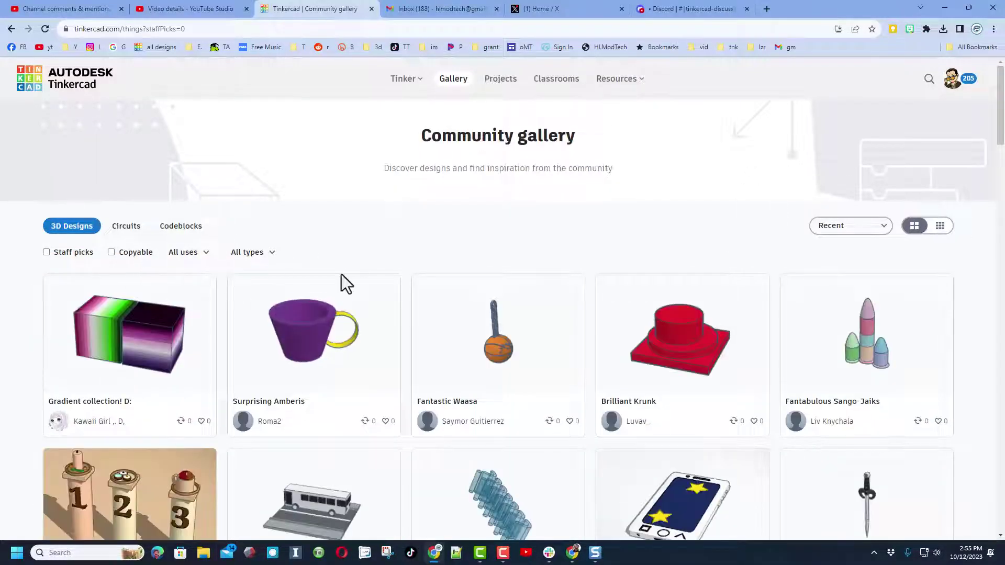
{"action": "left_click", "coordinate": [940, 229]}
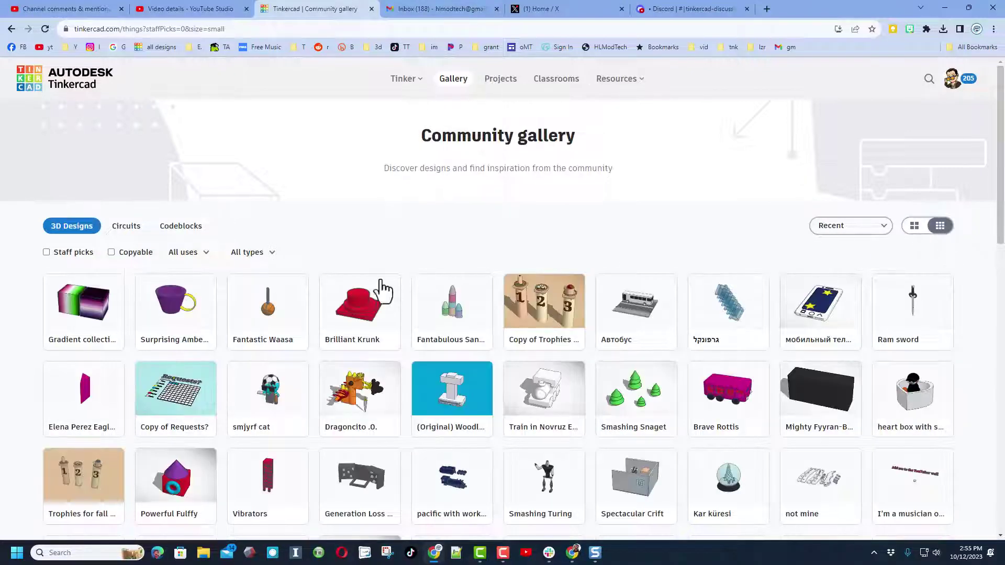
Give the "Gradient collection! D:" gallery design an "Awesome, A+" reaction and return to the gallery
{"action": "left_click", "coordinate": [92, 312]}
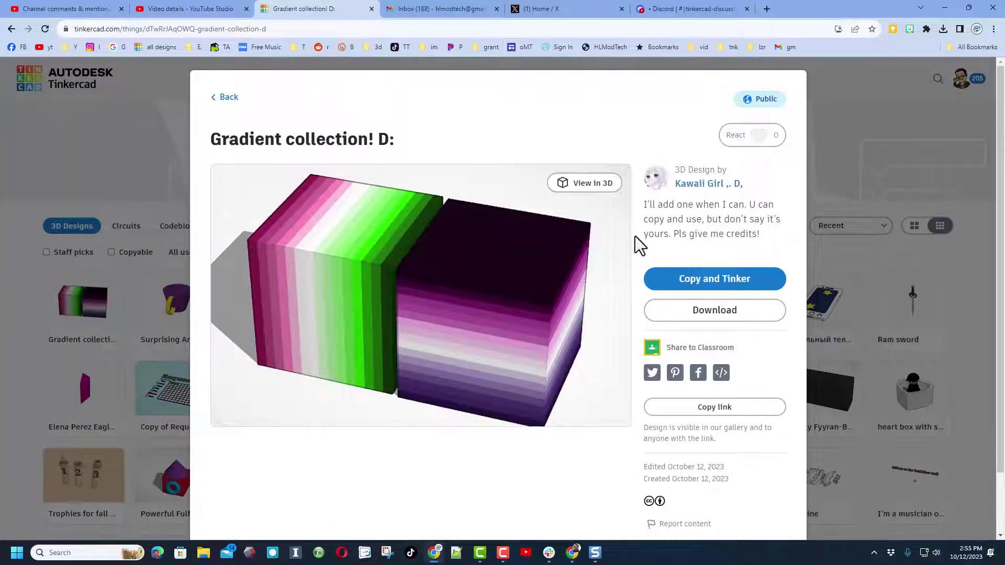
{"action": "left_click", "coordinate": [754, 138]}
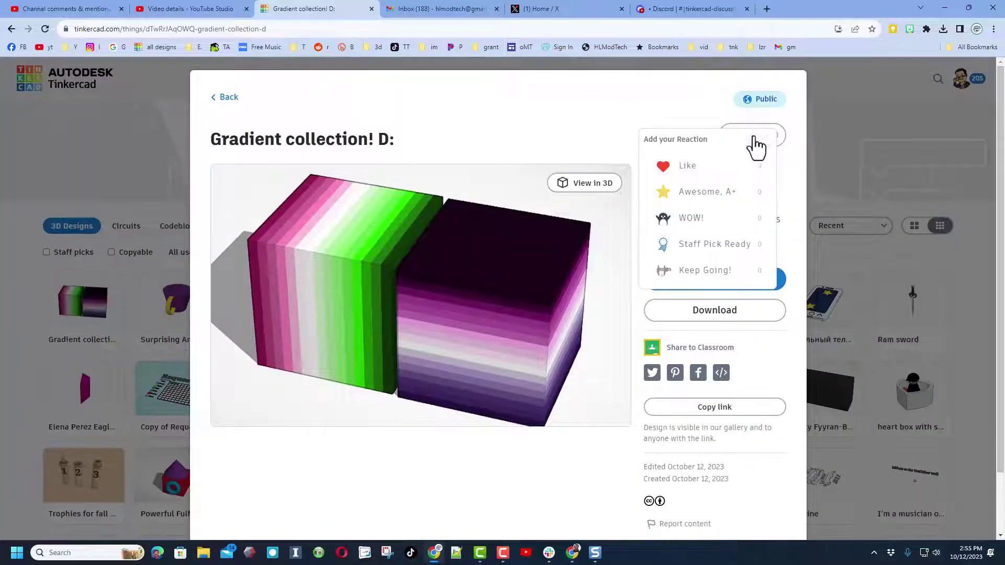
{"action": "left_click", "coordinate": [732, 195]}
{"action": "left_click", "coordinate": [568, 59]}
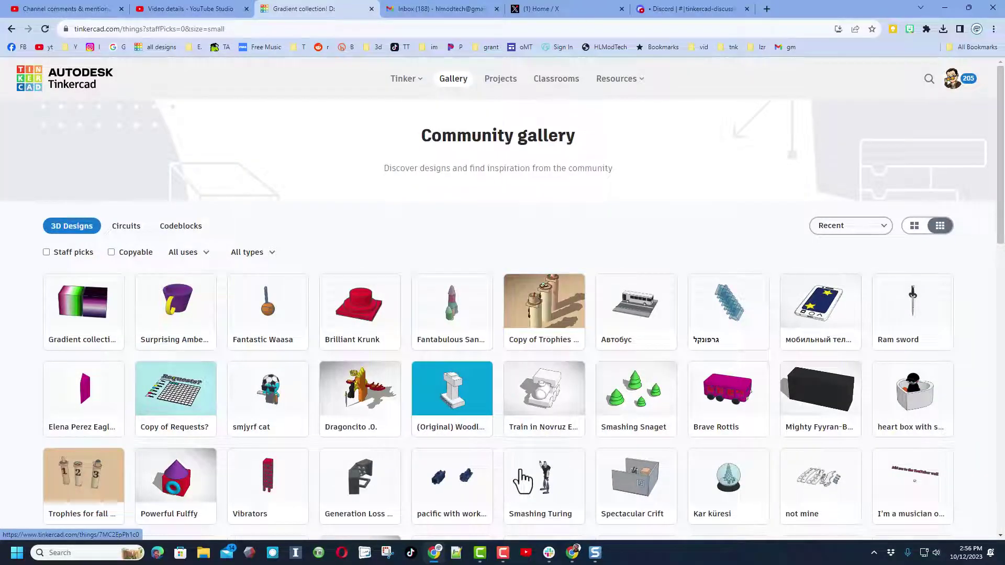
Give the "Smashing Turing" gallery design an "Awesome, A+" reaction and return to the gallery
{"action": "left_click", "coordinate": [521, 479]}
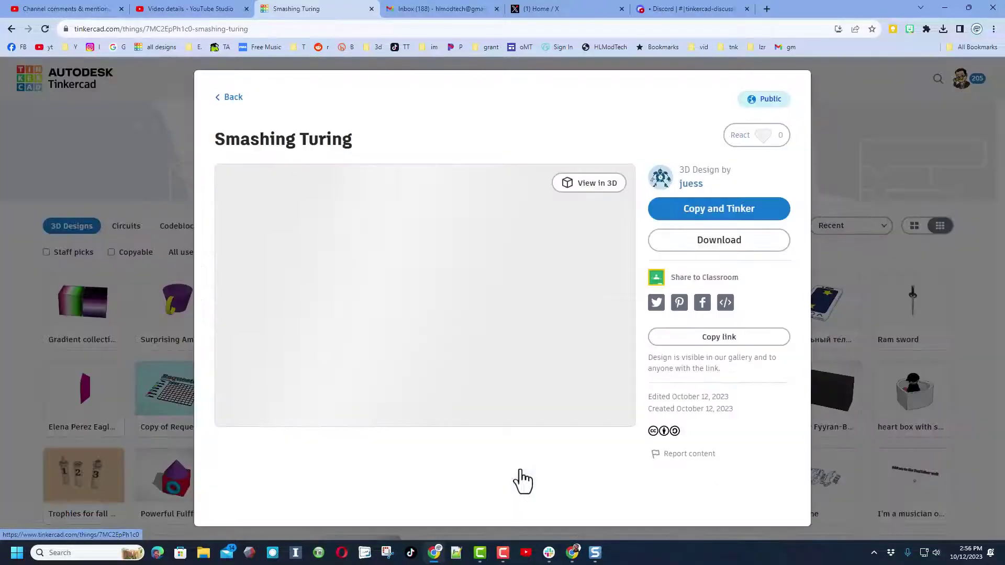
{"action": "left_click", "coordinate": [763, 137]}
{"action": "left_click", "coordinate": [733, 202]}
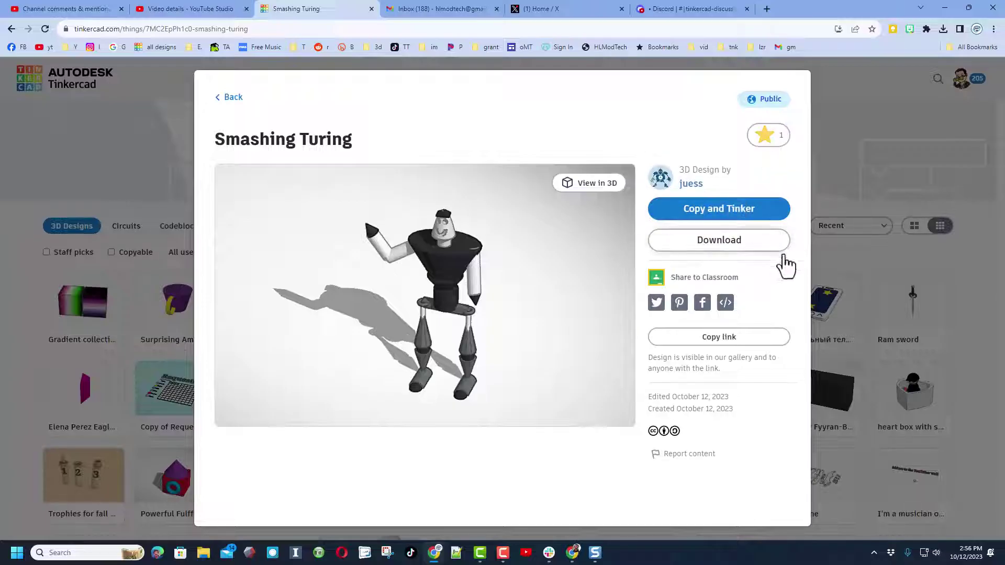
{"action": "key", "text": "Escape"}
Open the "slender piggy" design from the gallery and bring up its reaction options
{"action": "scroll", "coordinate": [508, 362], "scroll_direction": "down", "scroll_amount": 2}
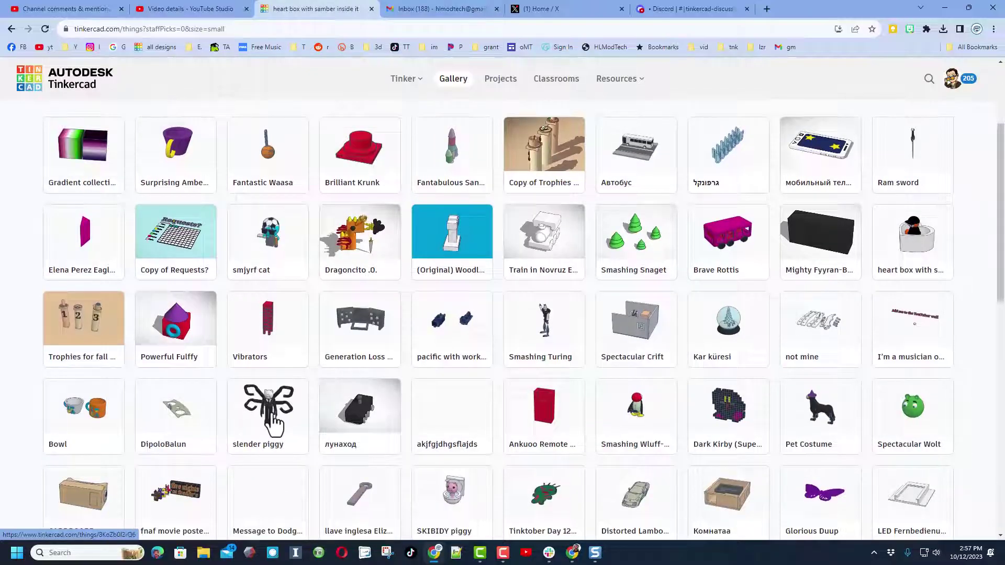
{"action": "left_click", "coordinate": [269, 411]}
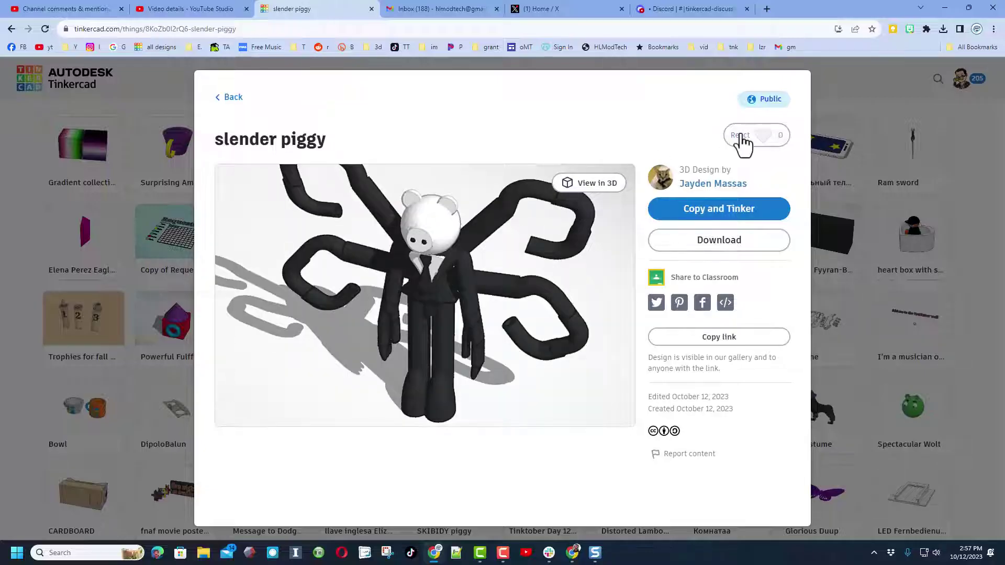
{"action": "left_click", "coordinate": [742, 137]}
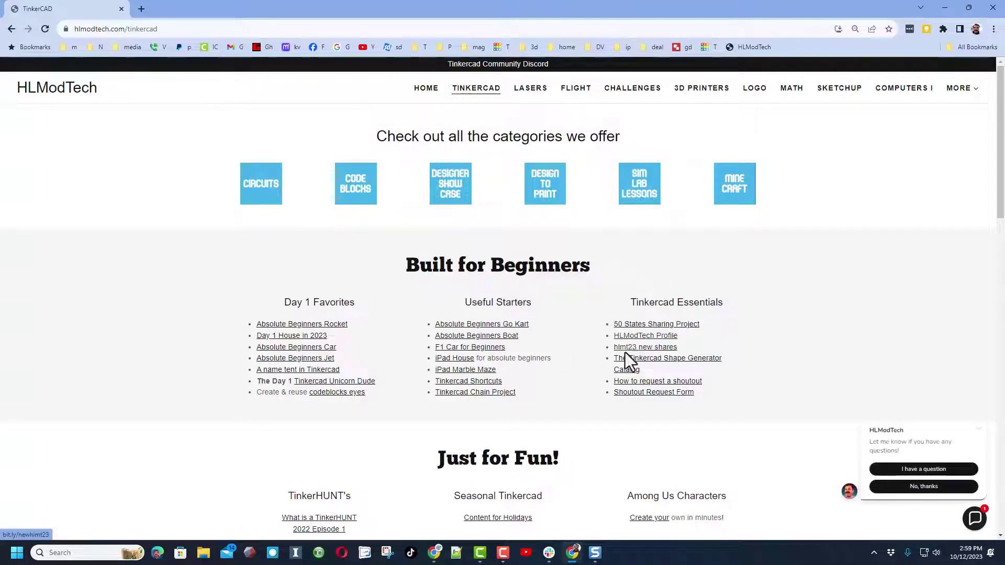
Open the hlmt23 new shares from the HLModTech Tinkercad page and bring up the reaction options of the "Avocado And Soap" design
{"action": "left_click", "coordinate": [673, 348]}
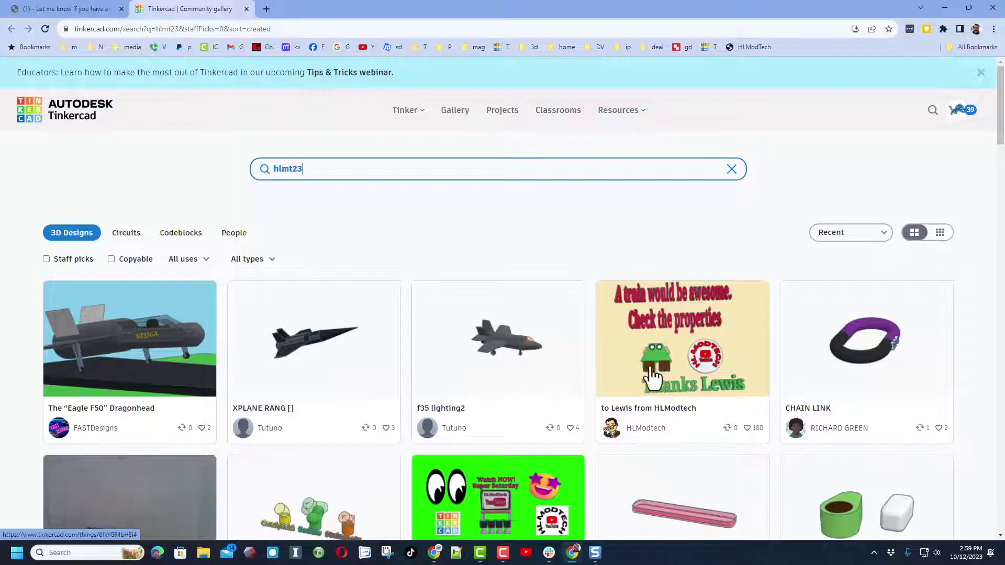
{"action": "scroll", "coordinate": [529, 337], "scroll_direction": "down", "scroll_amount": 1}
{"action": "scroll", "coordinate": [287, 273], "scroll_direction": "up", "scroll_amount": 1}
{"action": "scroll", "coordinate": [287, 272], "scroll_direction": "down", "scroll_amount": 3}
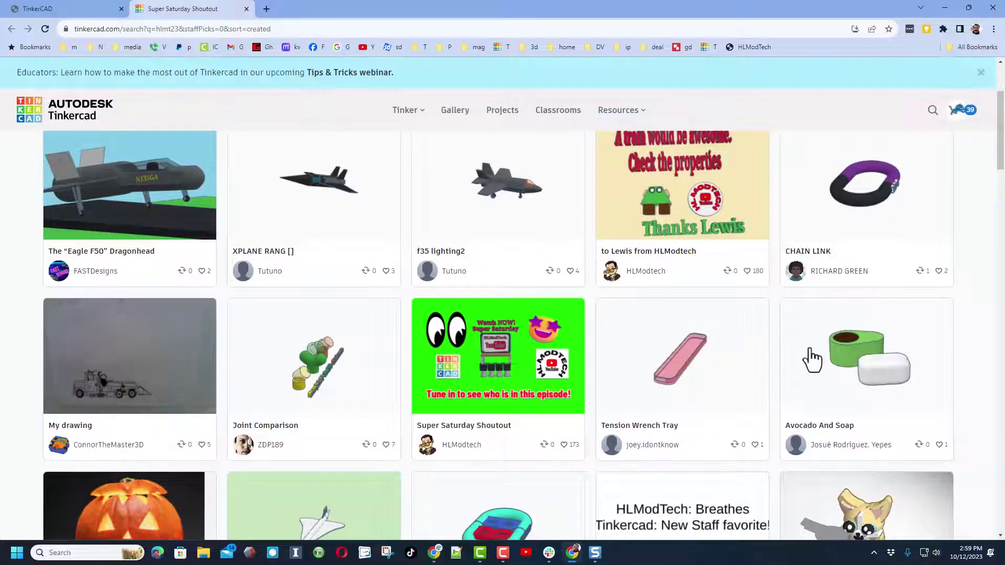
{"action": "left_click", "coordinate": [811, 350]}
{"action": "left_click", "coordinate": [742, 138]}
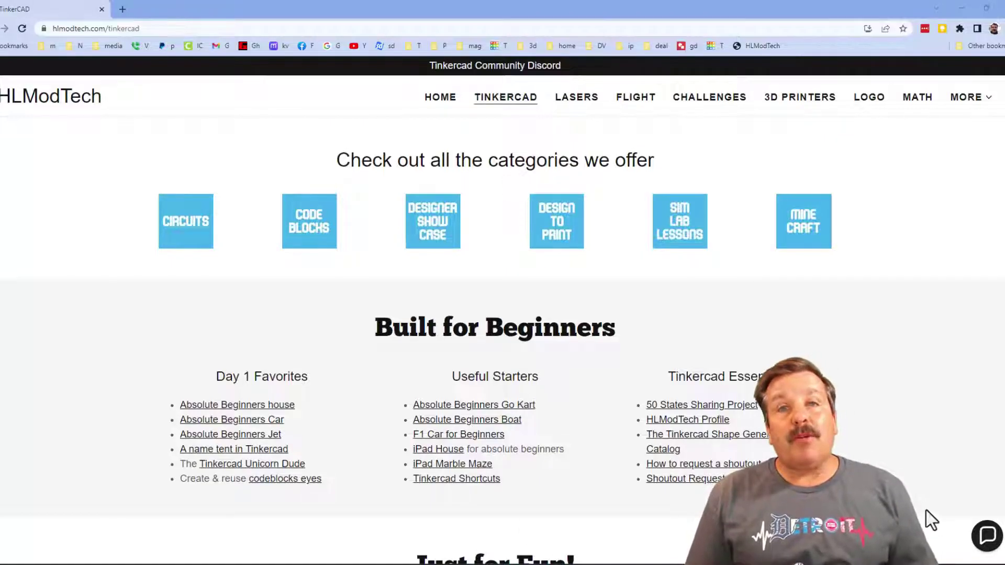
Check the HLModTech site's contact chat and the Tinkercad Community Discord invite, and return to the HLModTech page
{"action": "left_click", "coordinate": [985, 539]}
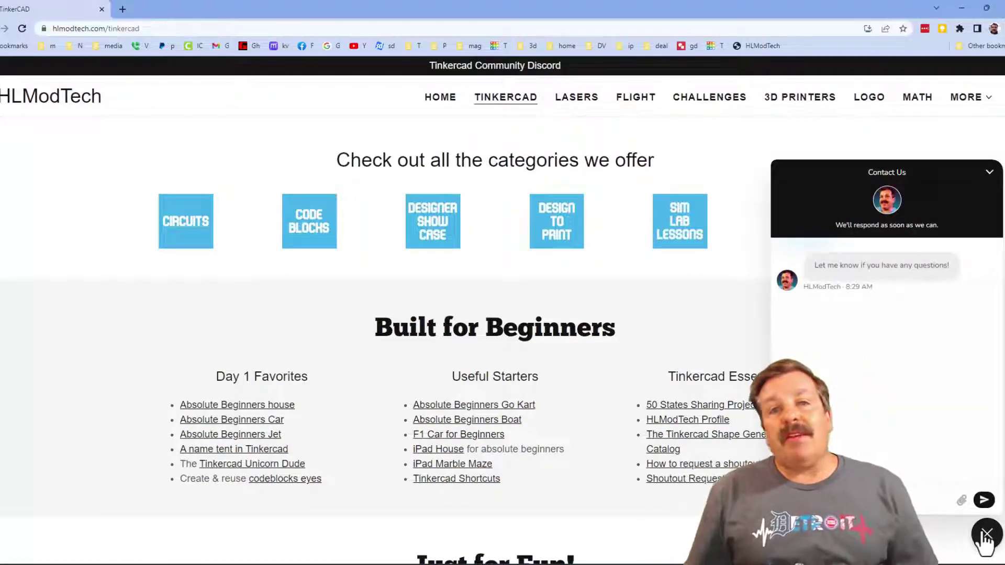
{"action": "left_click", "coordinate": [986, 535]}
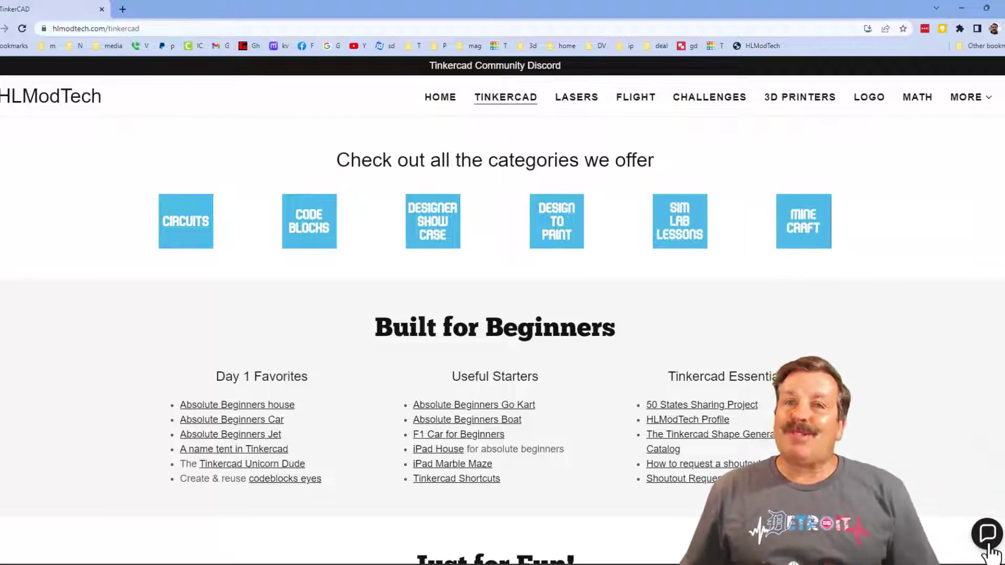
{"action": "left_click", "coordinate": [499, 63]}
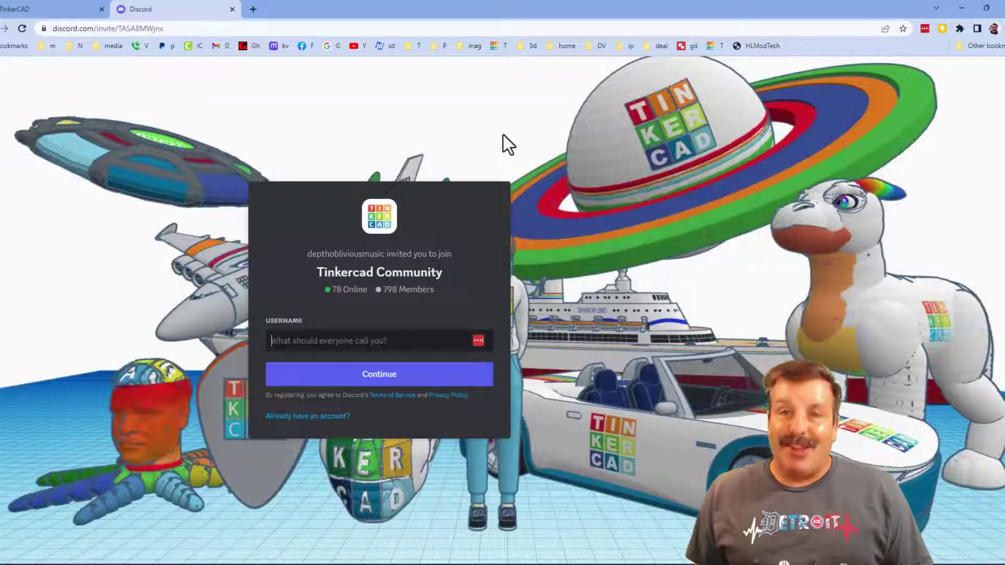
{"action": "key", "text": "ctrl+shift+Tab"}
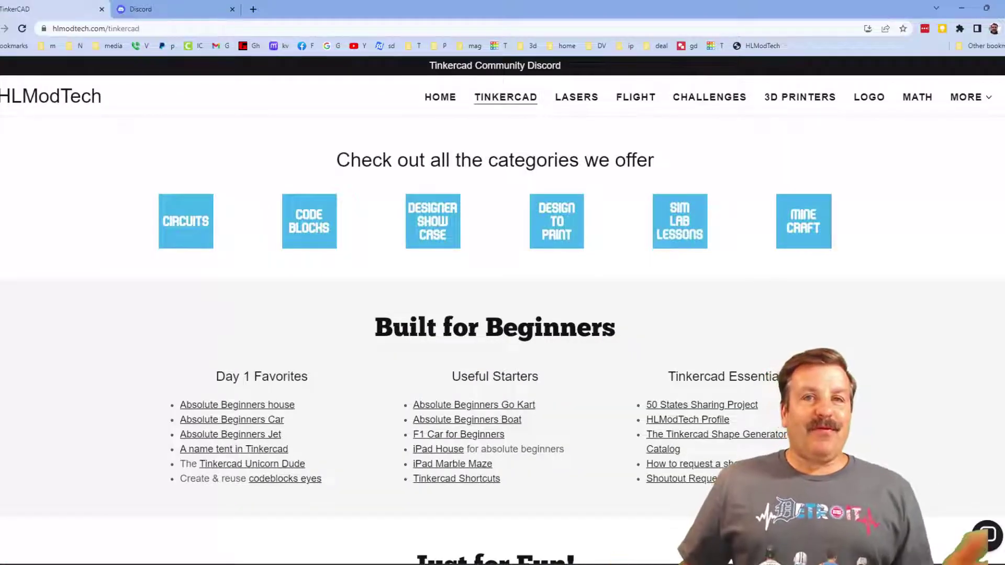